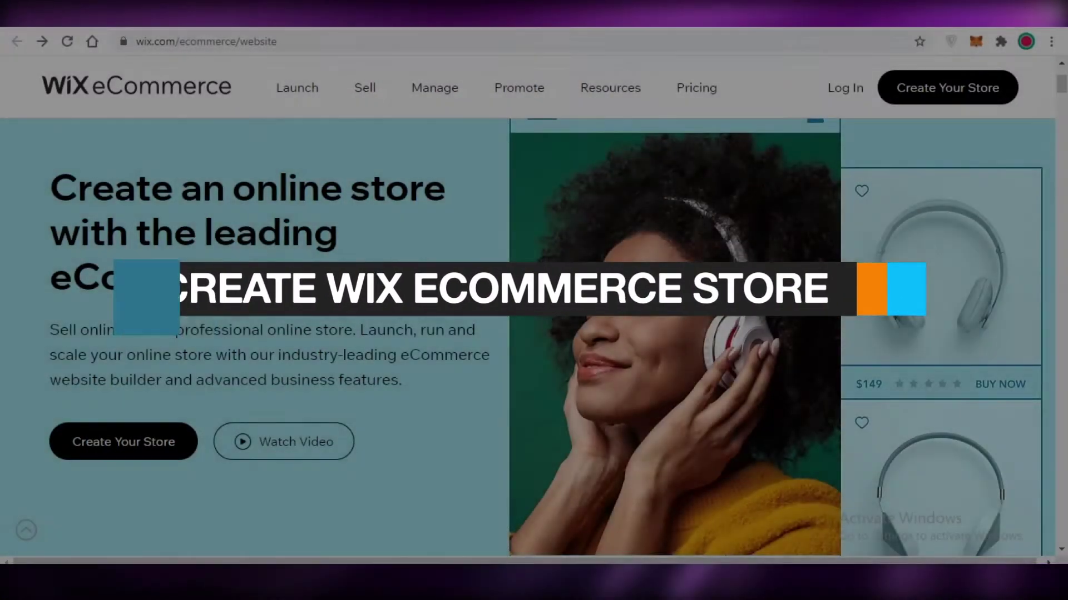
# - Examine the Wix eCommerce page's sections on launching an eCommerce website and selling online on any channel
pyautogui.scroll(-3, 144, 152)
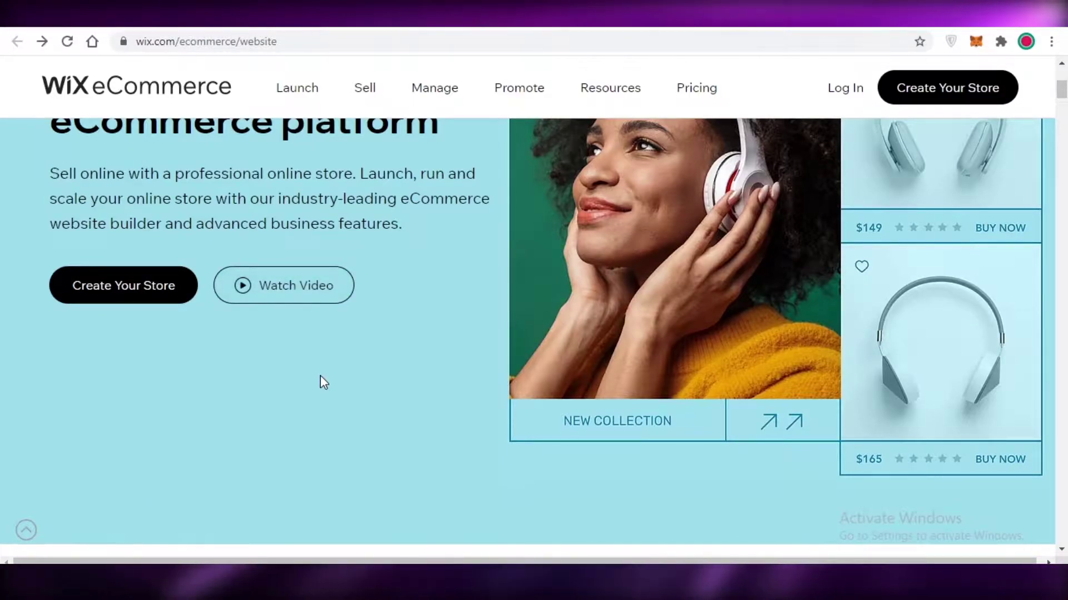
pyautogui.scroll(4, 319, 382)
pyautogui.scroll(-4, 255, 362)
pyautogui.scroll(-15, 258, 365)
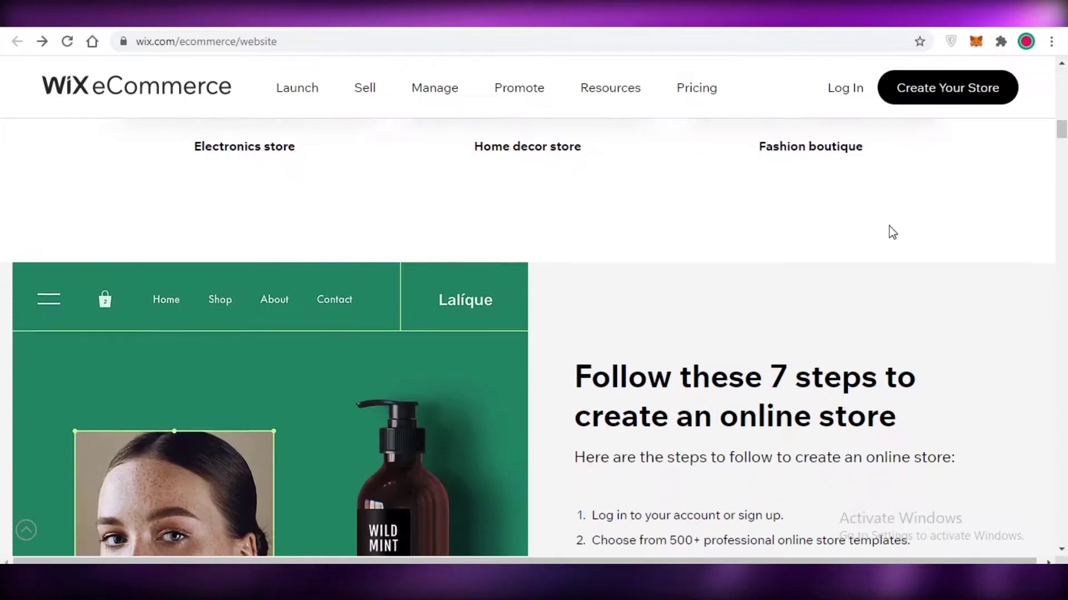
pyautogui.scroll(6, 887, 282)
pyautogui.scroll(-8, 880, 284)
pyautogui.scroll(-5, 704, 256)
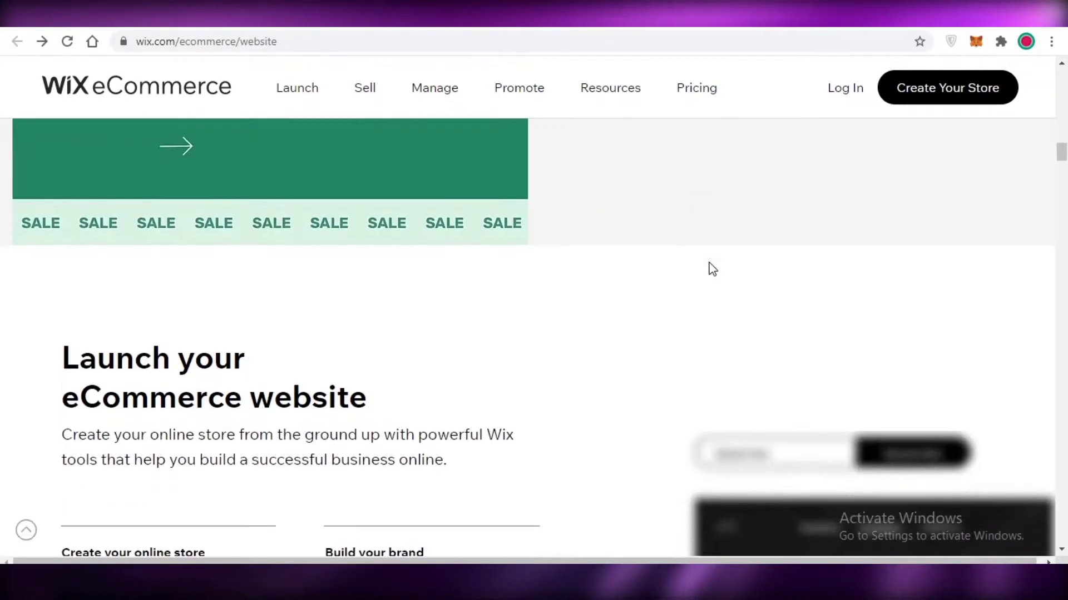
pyautogui.scroll(-4, 712, 268)
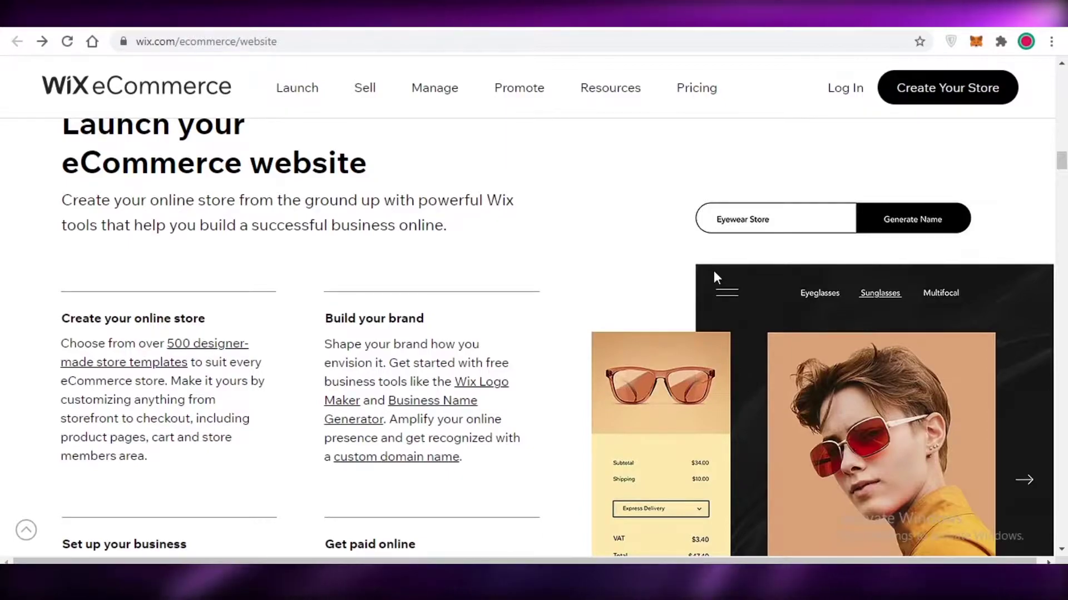
pyautogui.scroll(-10, 714, 278)
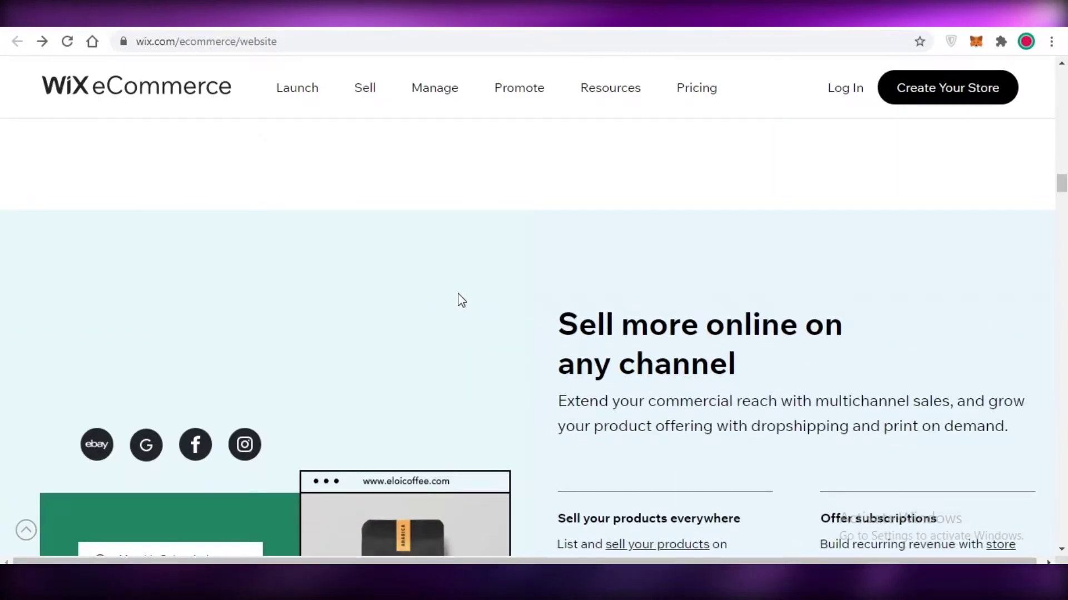
pyautogui.scroll(-3, 454, 311)
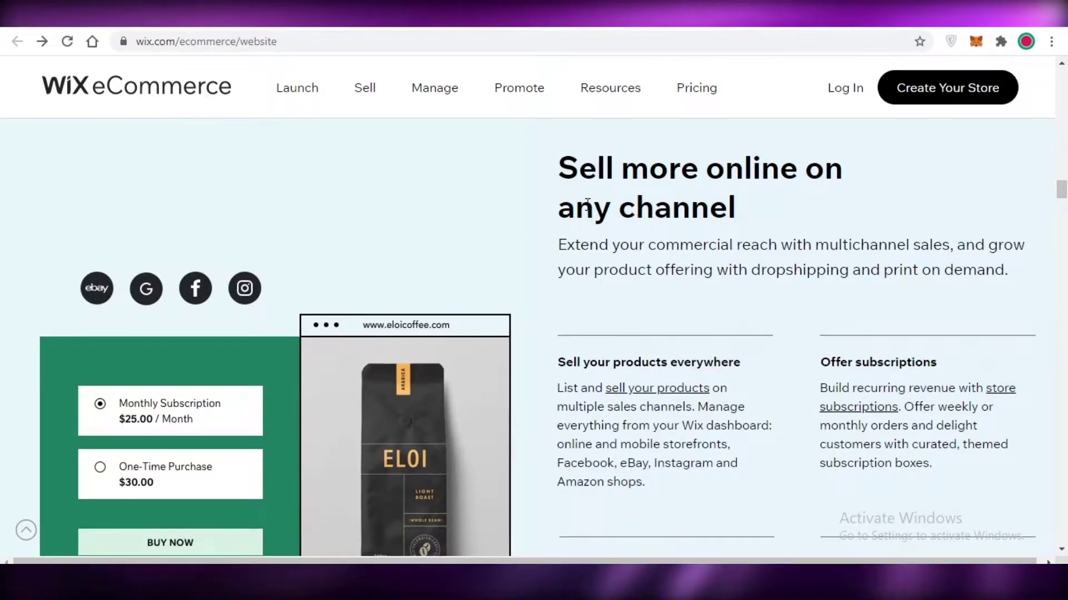
pyautogui.scroll(10, 544, 314)
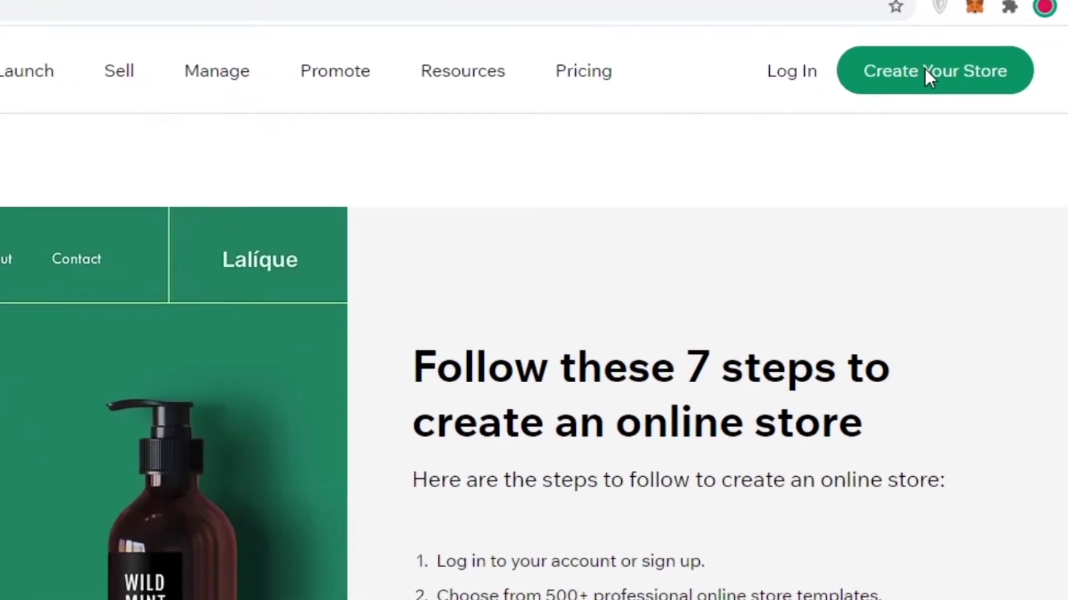
# - Start creating a store, look over the existing sites in the account, and begin a new site
pyautogui.click(925, 68)
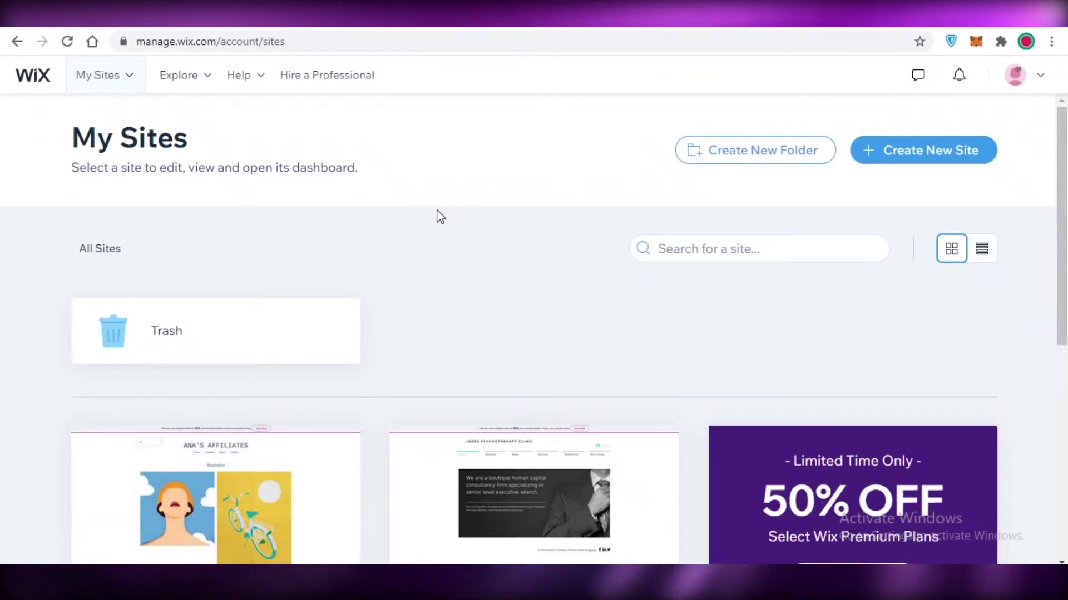
pyautogui.scroll(-6, 612, 284)
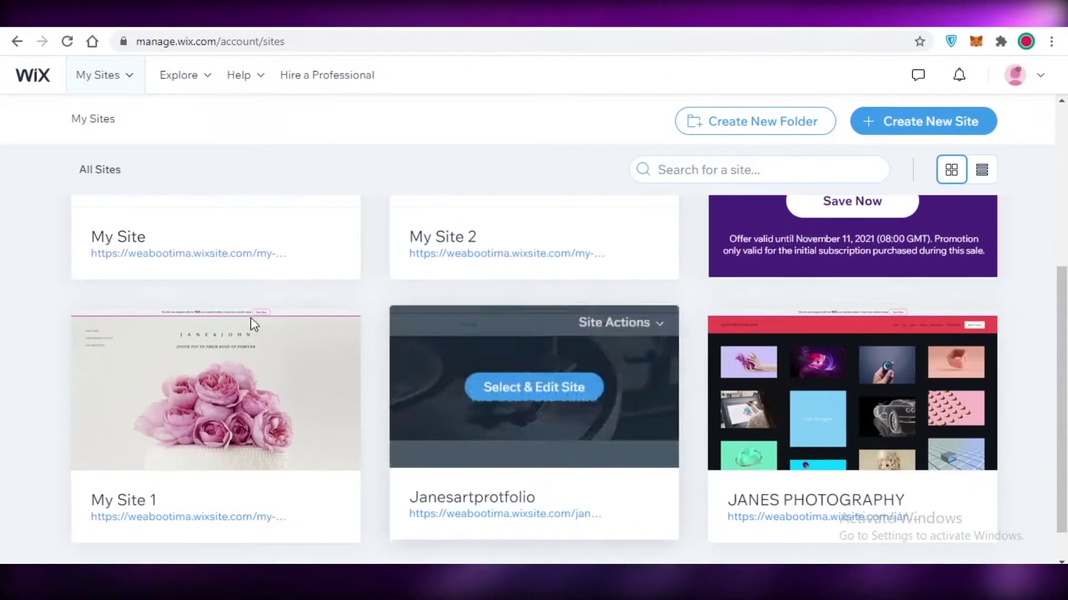
pyautogui.scroll(2, 517, 493)
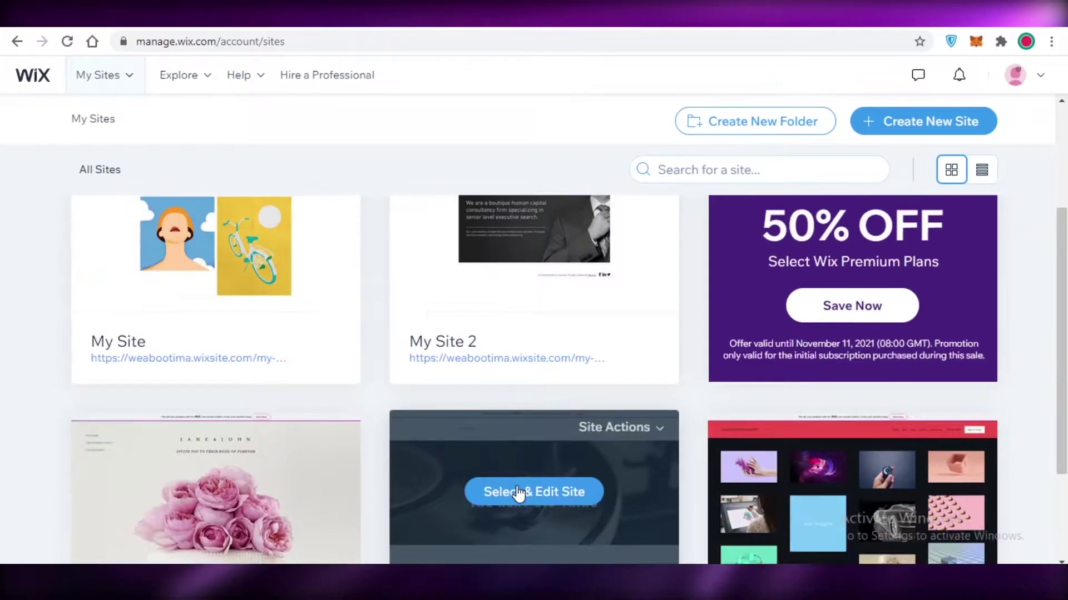
pyautogui.scroll(4, 517, 493)
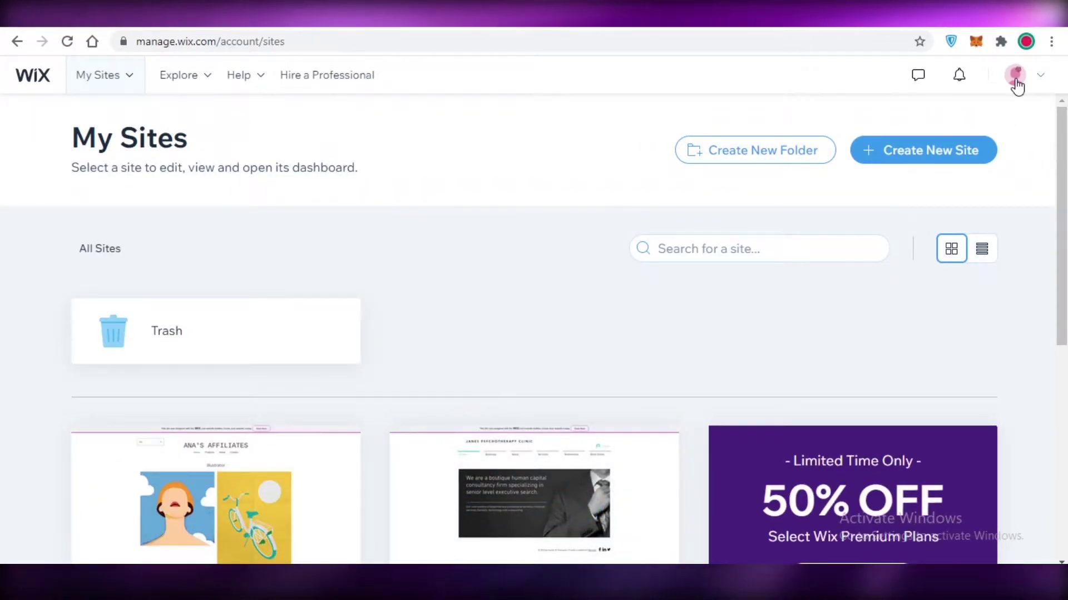
pyautogui.click(1015, 80)
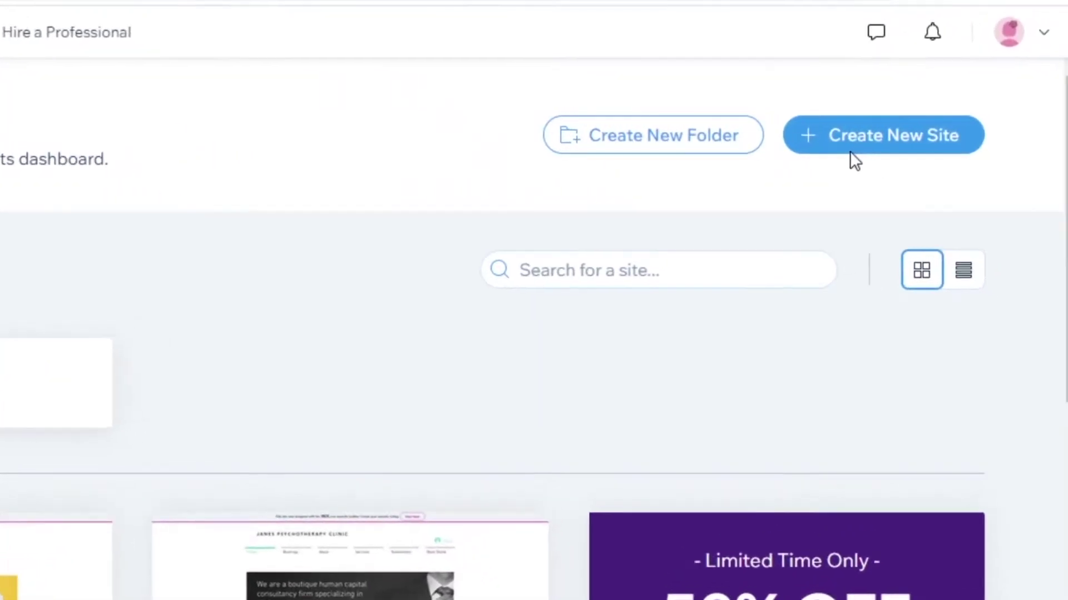
pyautogui.click(924, 146)
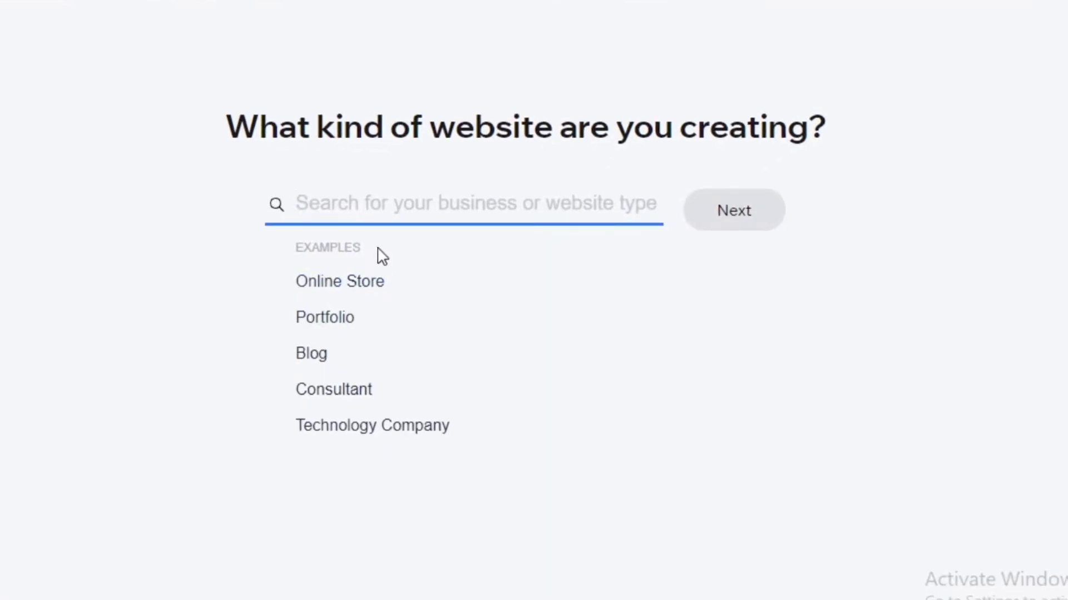
# - Choose Online Store as the kind of website and browse the more specific store types suggested for it
pyautogui.click(352, 294)
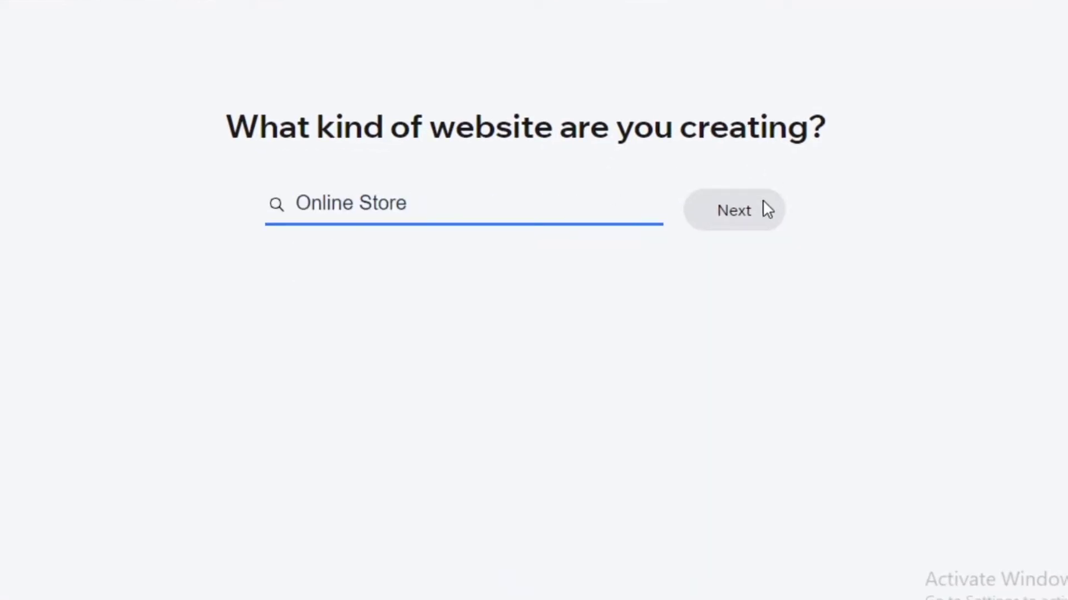
pyautogui.scroll(-15, 452, 345)
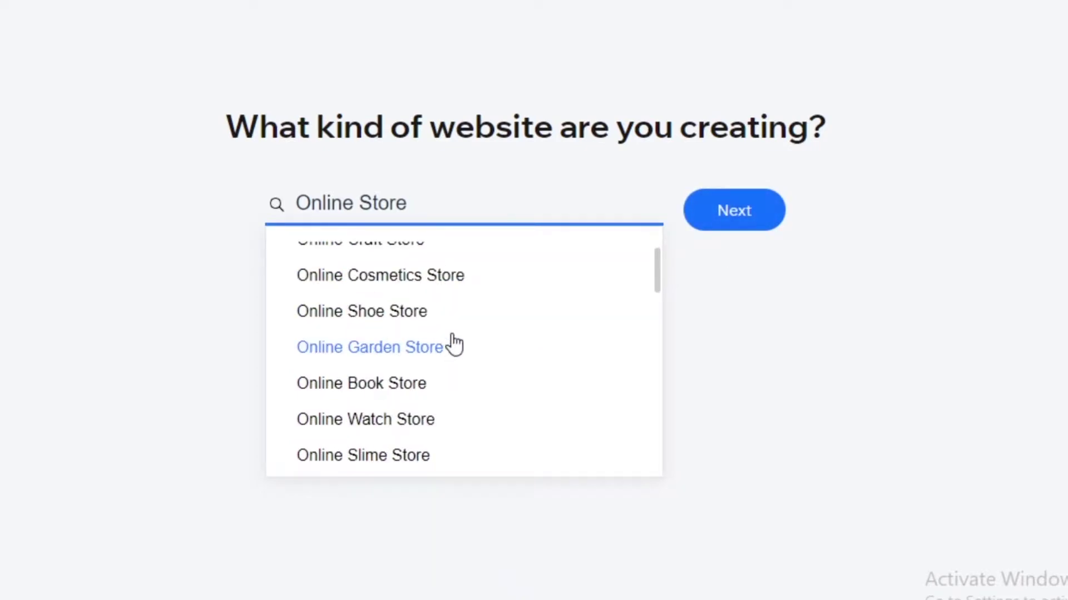
pyautogui.scroll(-15, 418, 403)
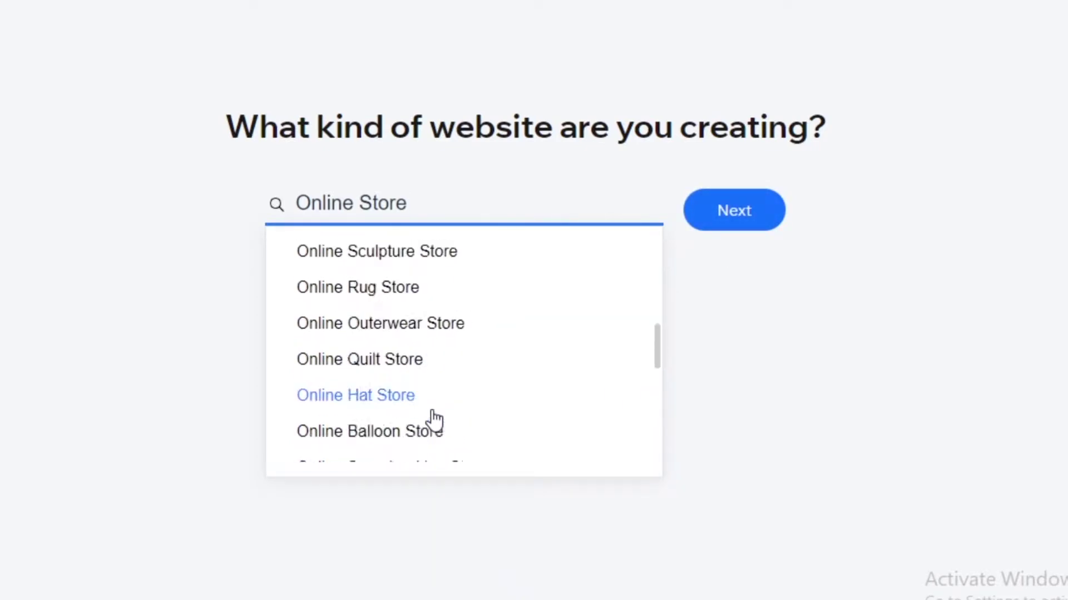
pyautogui.scroll(-15, 524, 414)
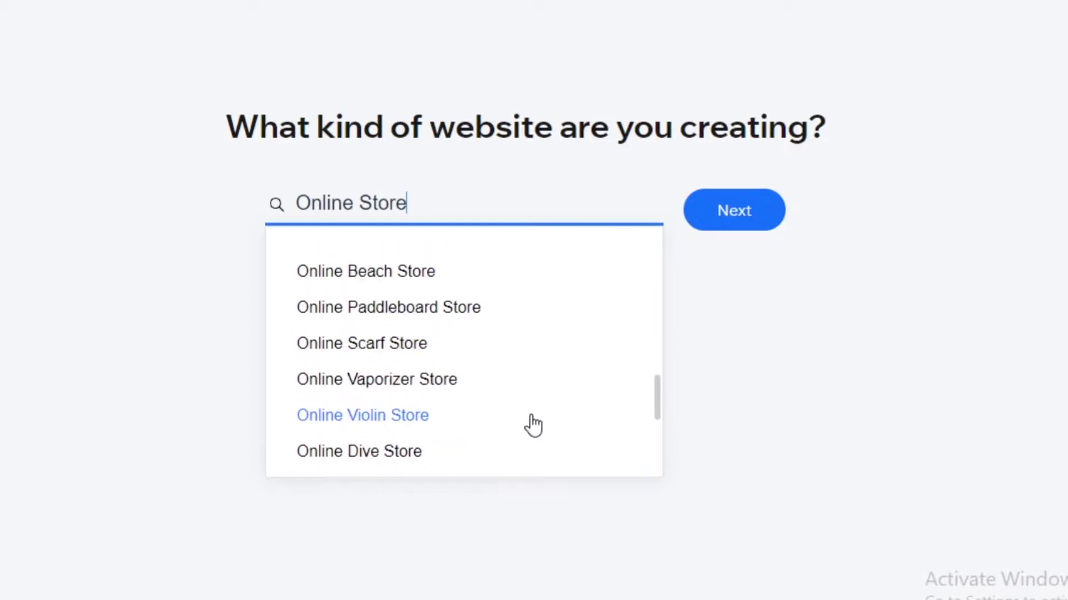
pyautogui.scroll(-15, 537, 432)
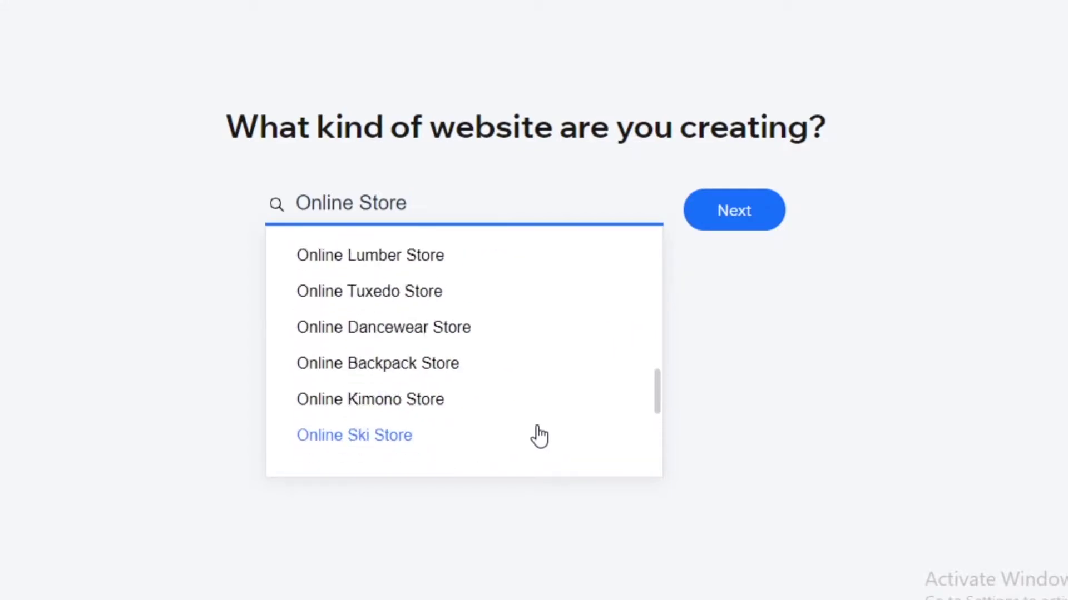
pyautogui.scroll(-5, 389, 374)
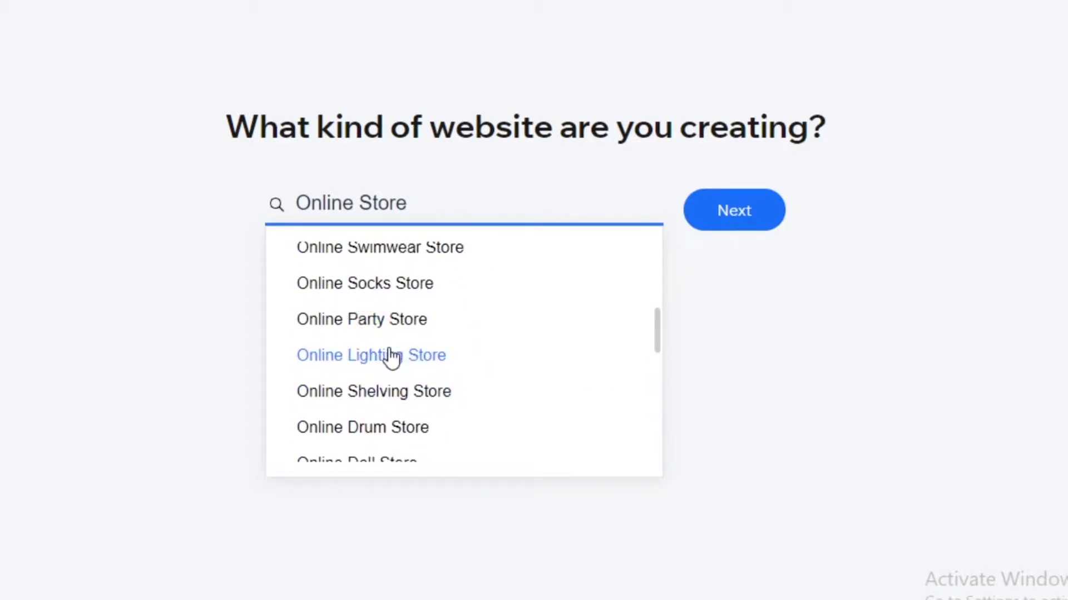
pyautogui.scroll(-2, 406, 367)
pyautogui.scroll(-8, 413, 389)
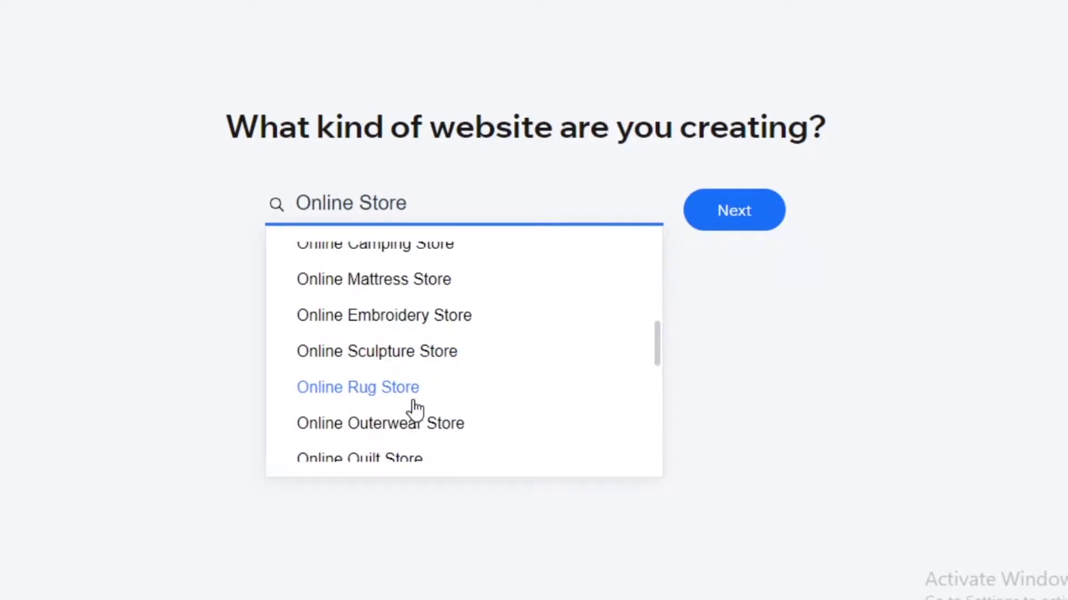
pyautogui.scroll(5, 415, 408)
pyautogui.scroll(10, 416, 410)
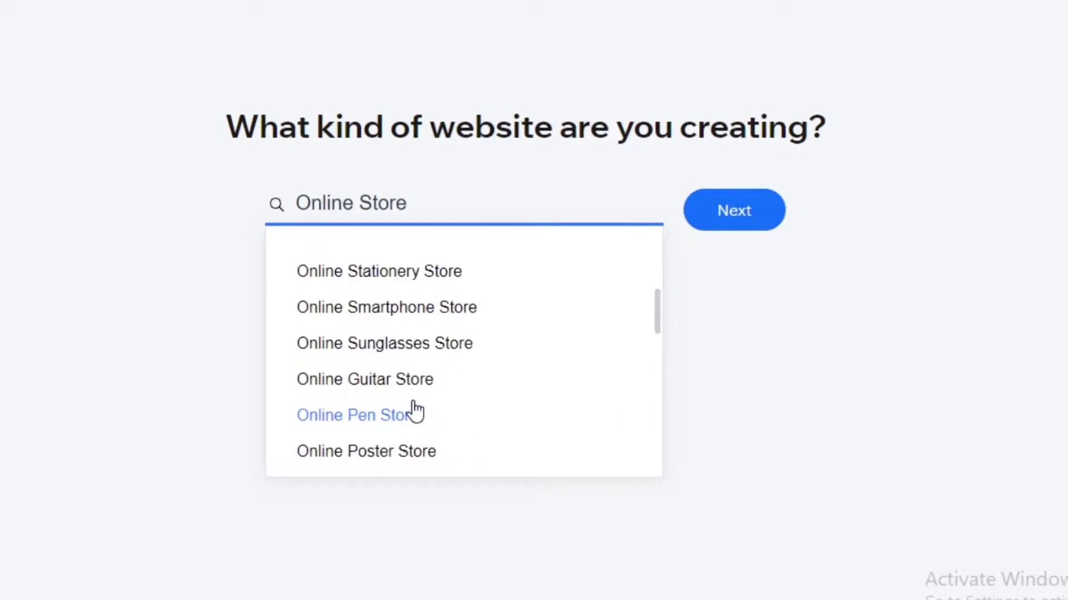
# - Narrow the website type to Online Accessories Store and continue
pyautogui.write('ac')
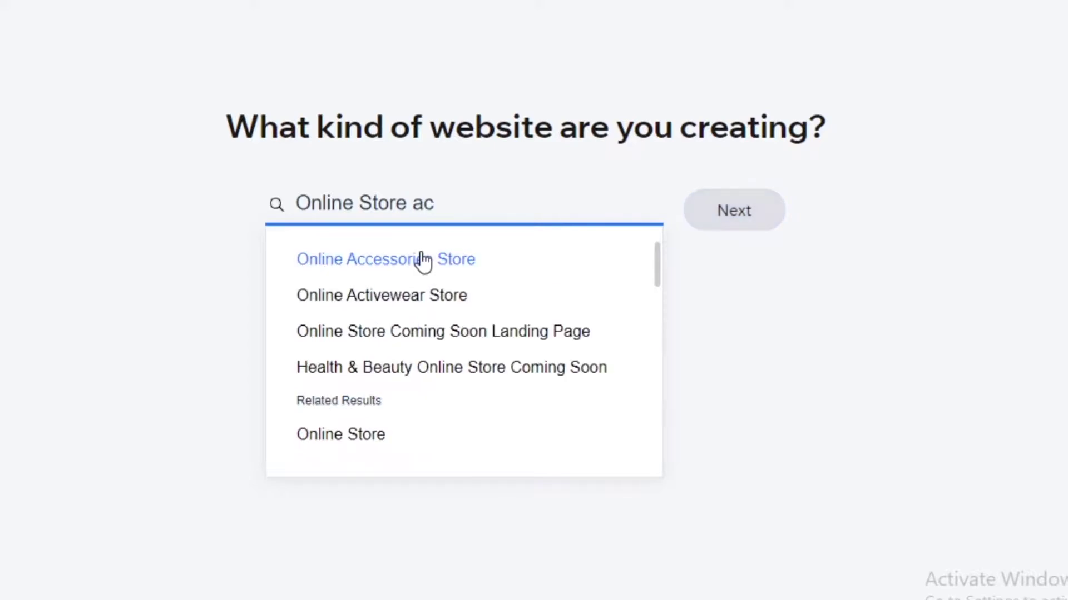
pyautogui.click(422, 260)
pyautogui.click(757, 219)
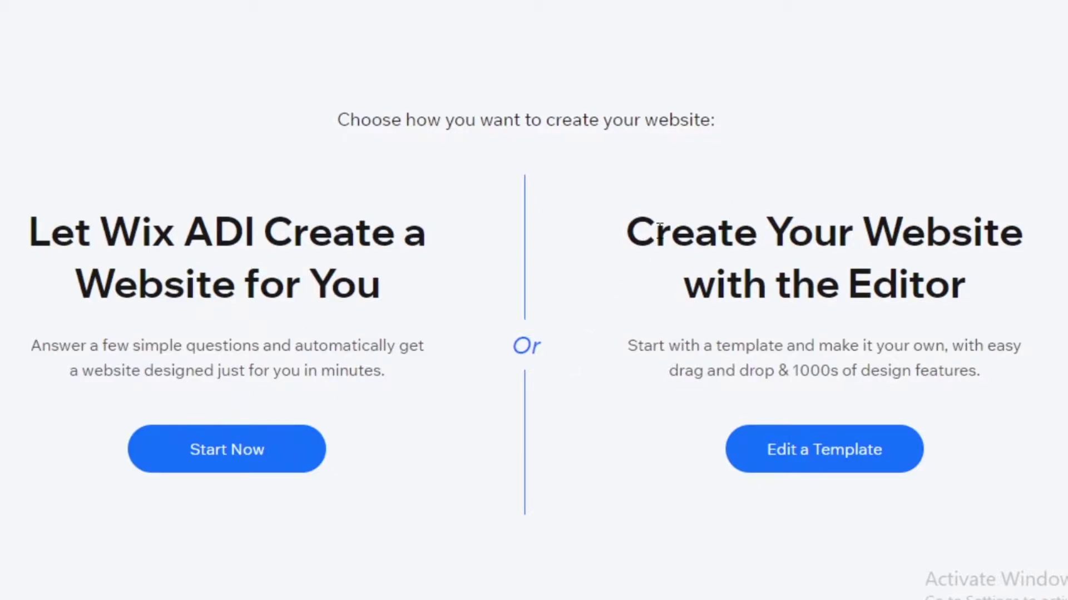
# - Choose to create the website with the Editor, starting from a template
pyautogui.moveTo(658, 229); pyautogui.dragTo(1018, 289)
pyautogui.click(780, 339)
pyautogui.click(877, 455)
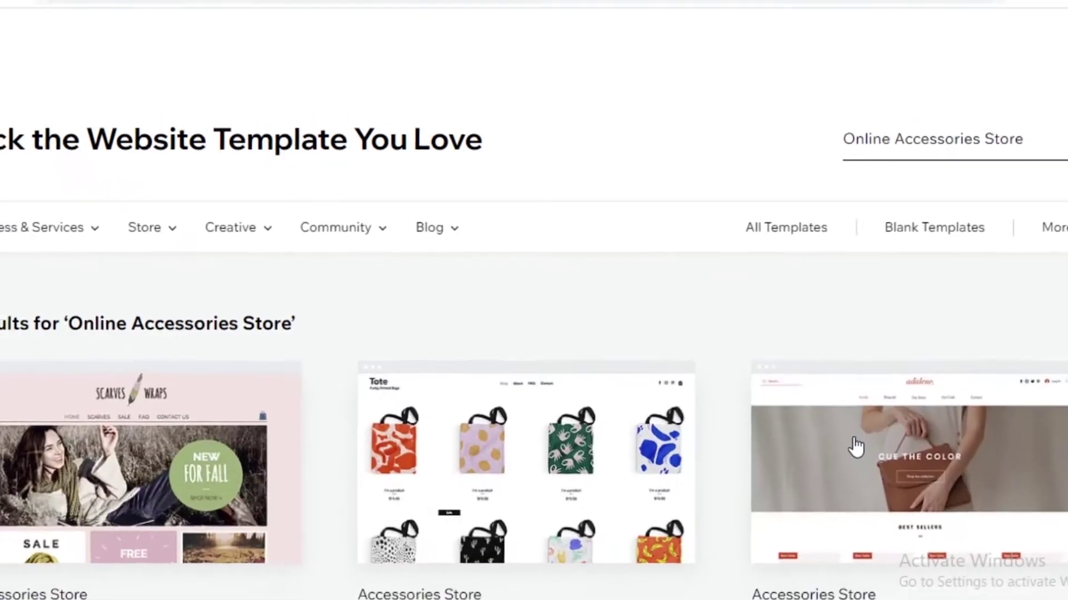
# - Look through the first page of website templates for Online Accessories Store
pyautogui.scroll(-3, 455, 295)
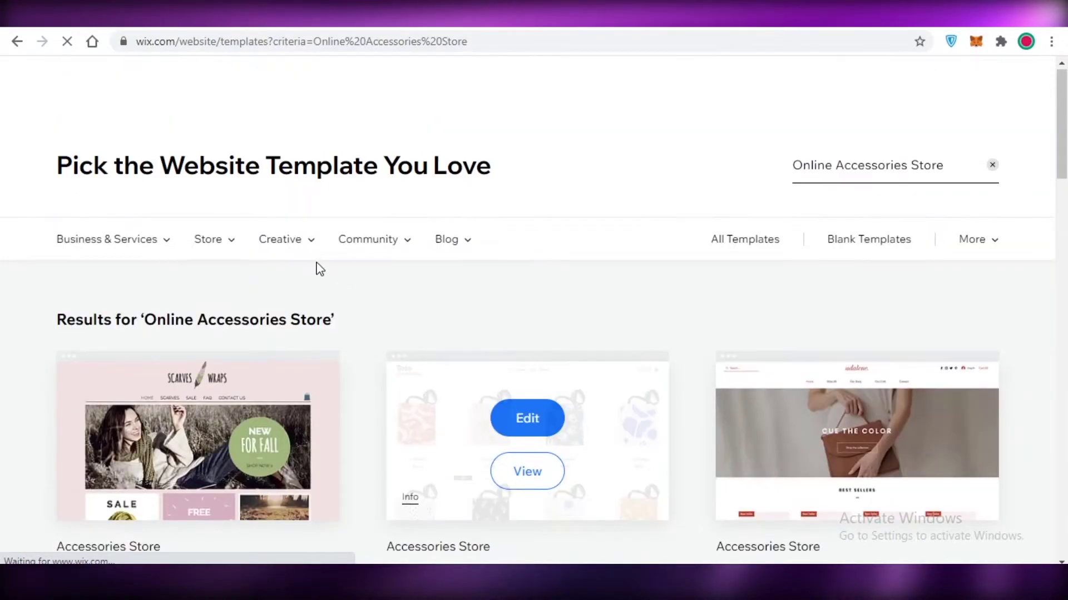
pyautogui.scroll(-15, 508, 241)
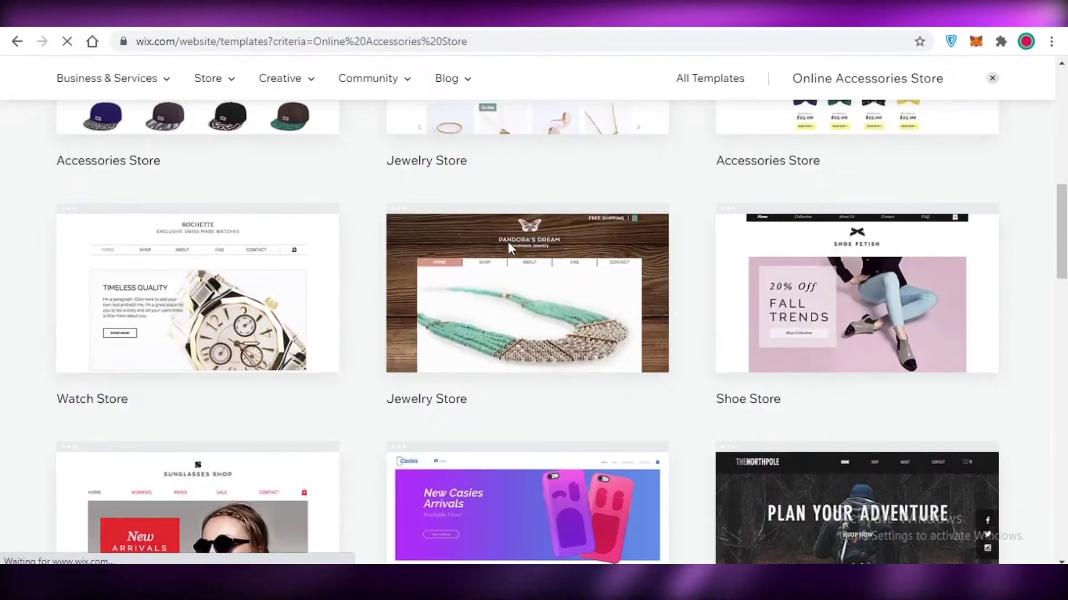
pyautogui.scroll(15, 516, 265)
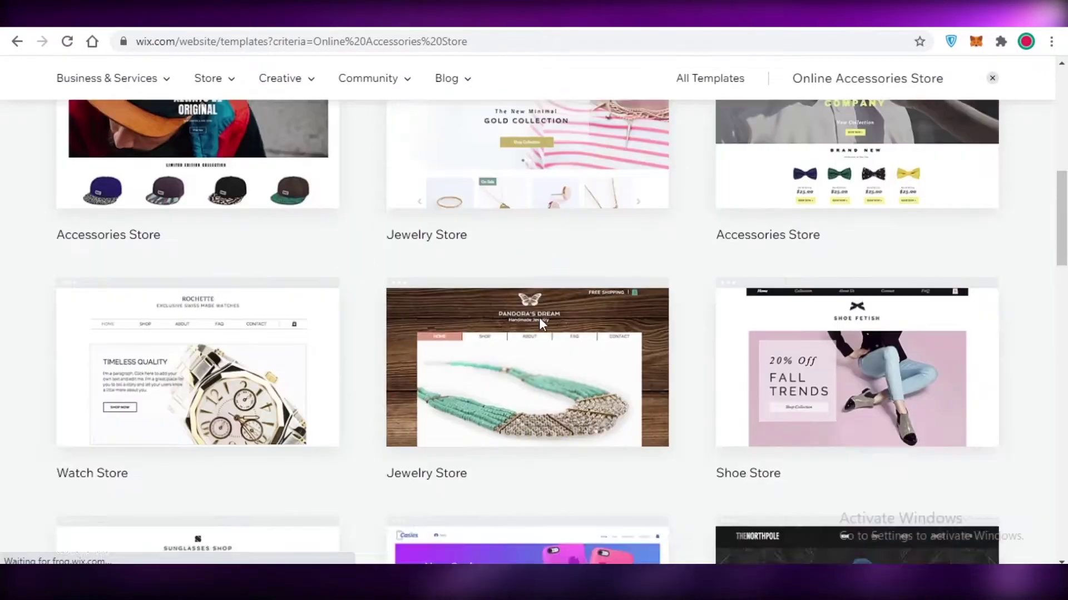
pyautogui.scroll(-15, 202, 309)
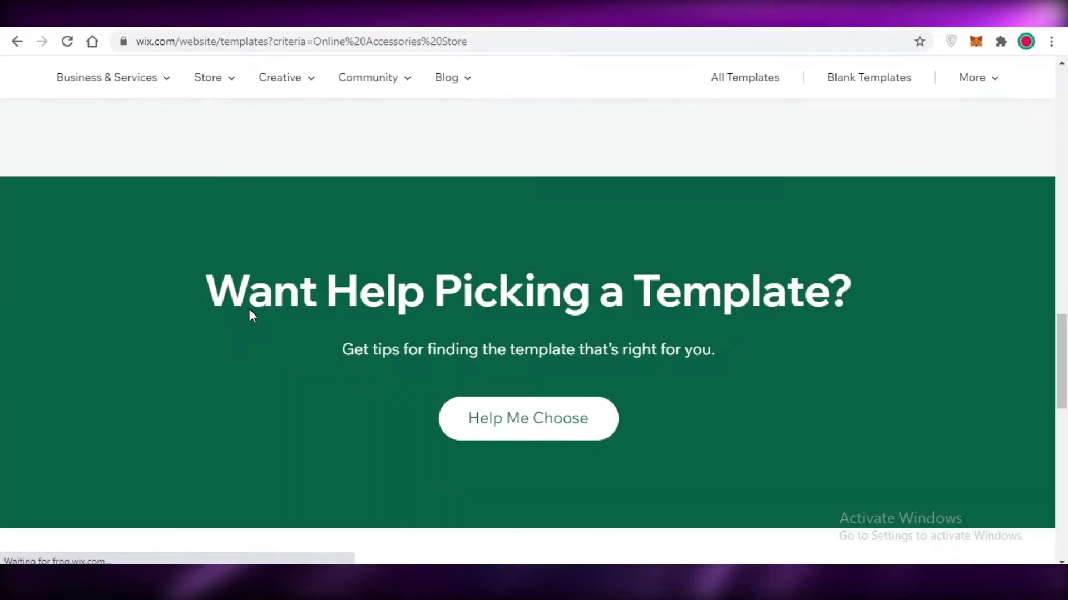
pyautogui.scroll(5, 389, 317)
pyautogui.scroll(8, 581, 334)
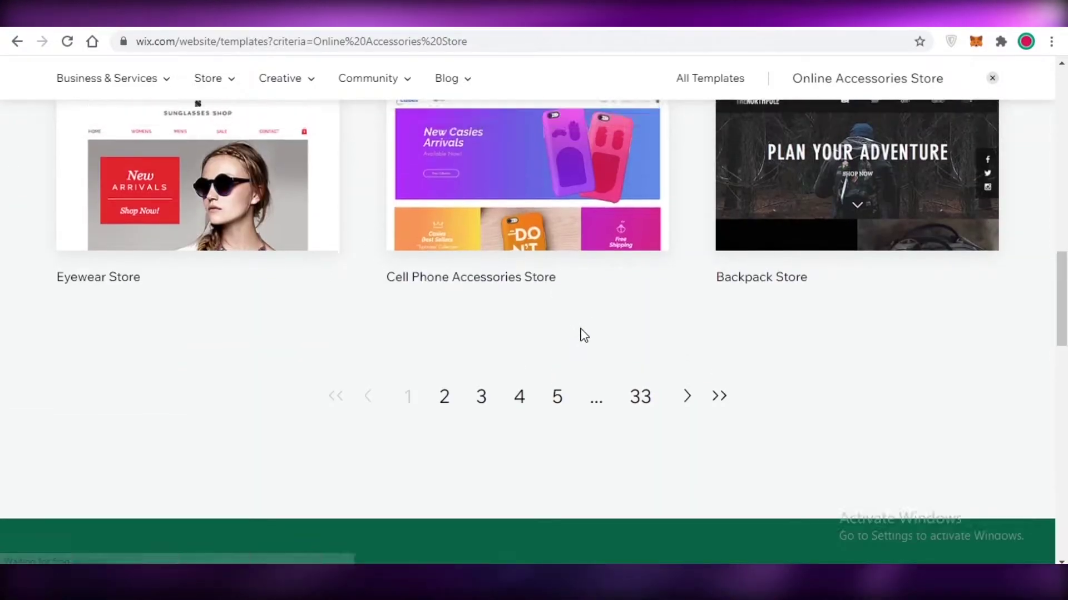
pyautogui.scroll(5, 581, 366)
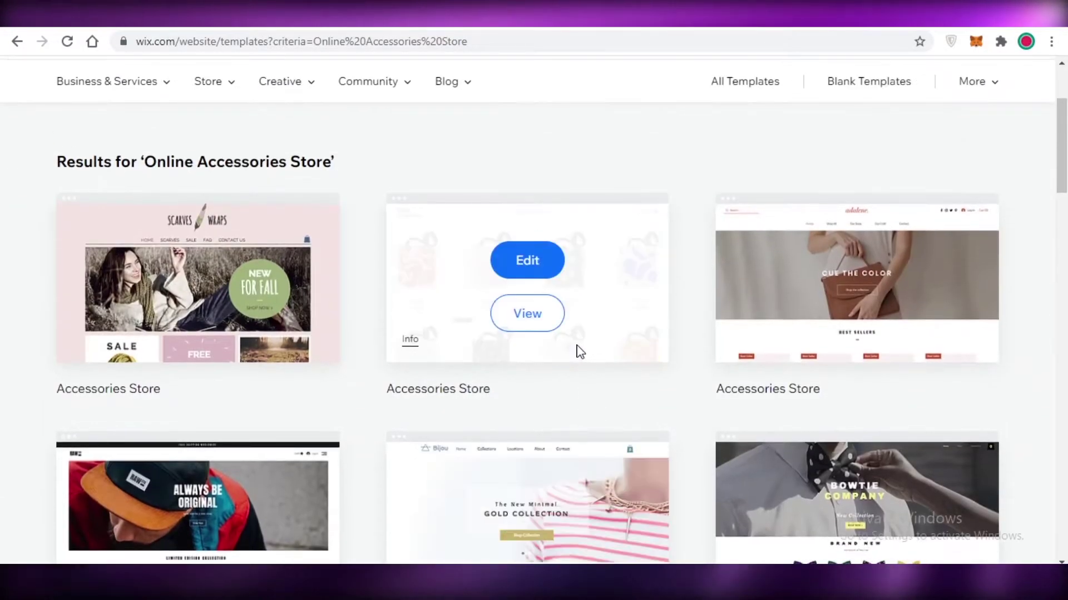
pyautogui.scroll(-5, 574, 350)
pyautogui.moveTo(223, 312)
pyautogui.scroll(-9, 564, 279)
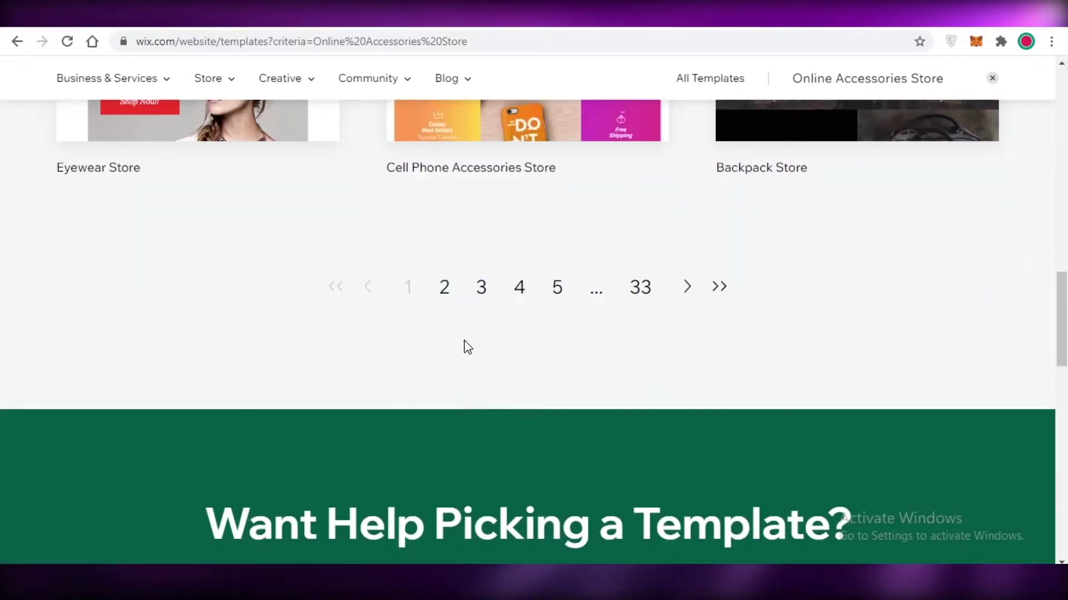
# - Open page 2 of the Online Accessories Store template results and look through its designs
pyautogui.click(446, 290)
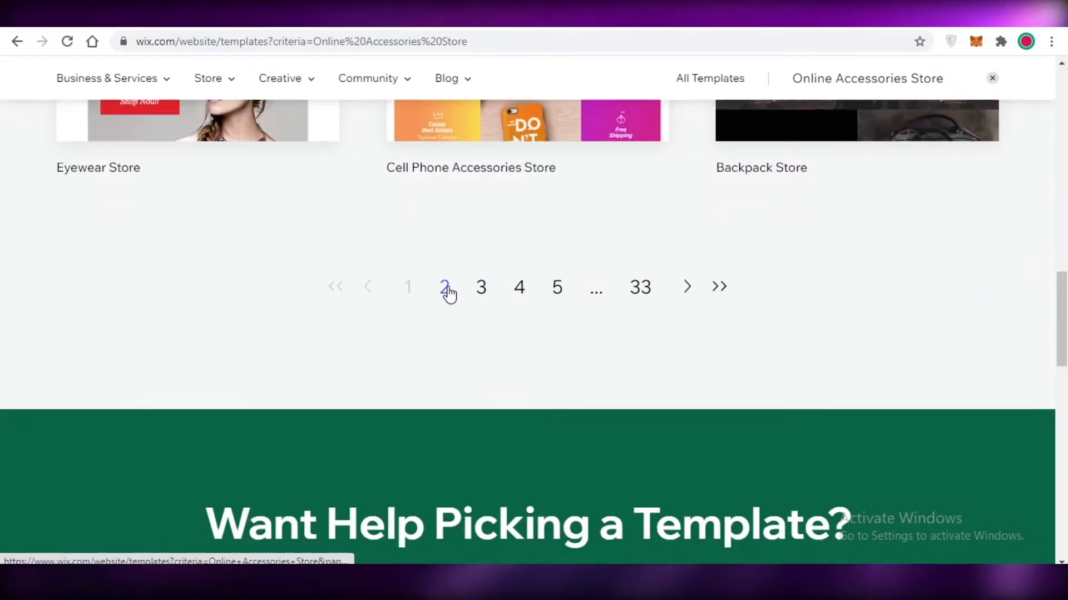
pyautogui.scroll(-8, 668, 328)
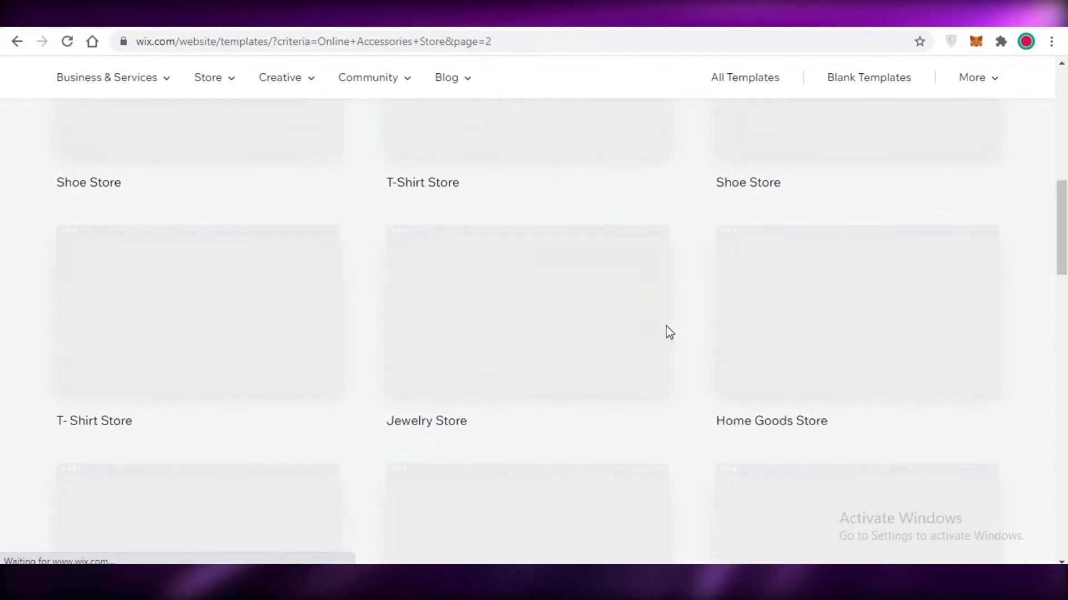
pyautogui.scroll(1, 359, 375)
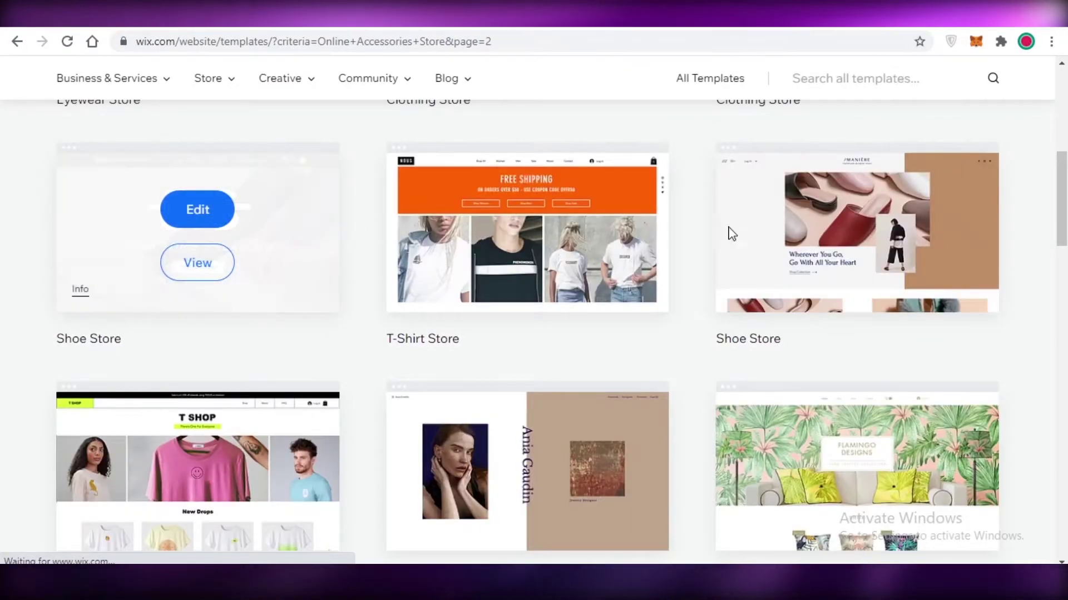
pyautogui.scroll(-4, 913, 245)
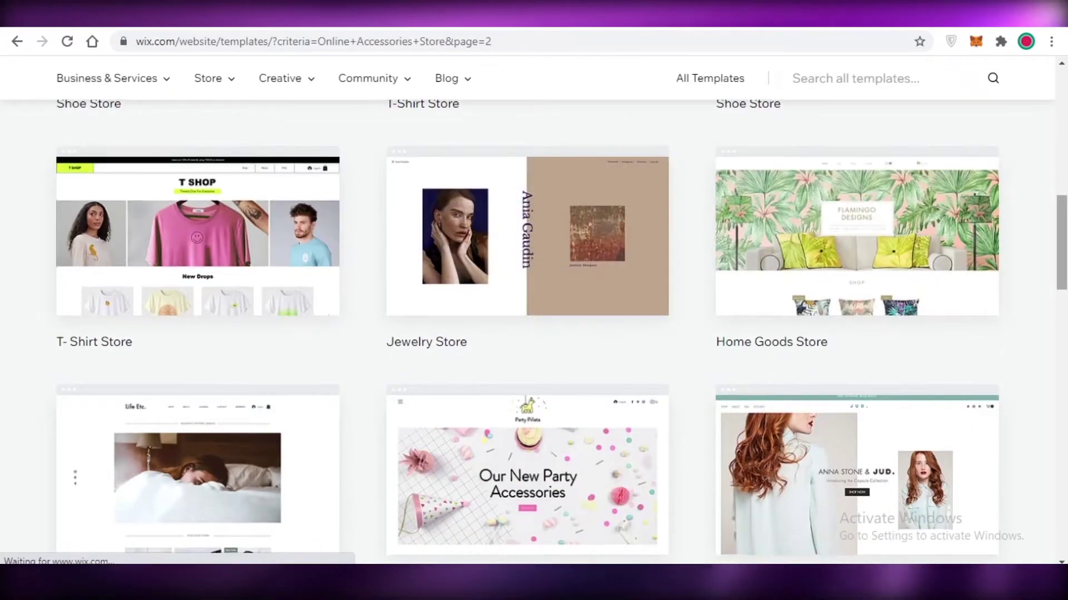
# - Open page 3 of the Online Accessories Store template results and look through its designs
pyautogui.scroll(-4, 501, 295)
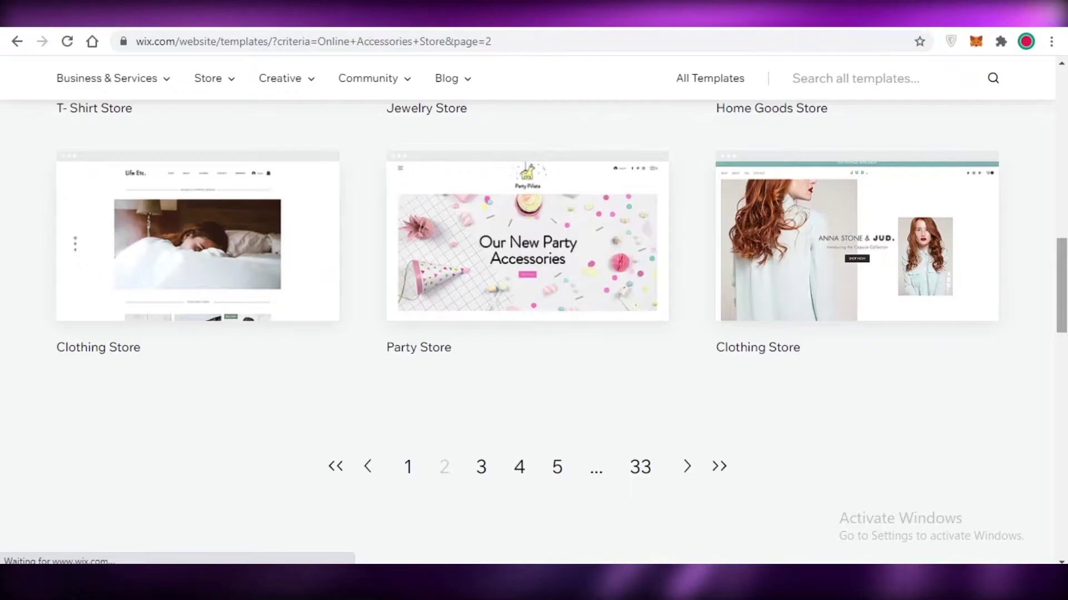
pyautogui.scroll(-1, 488, 392)
pyautogui.click(482, 389)
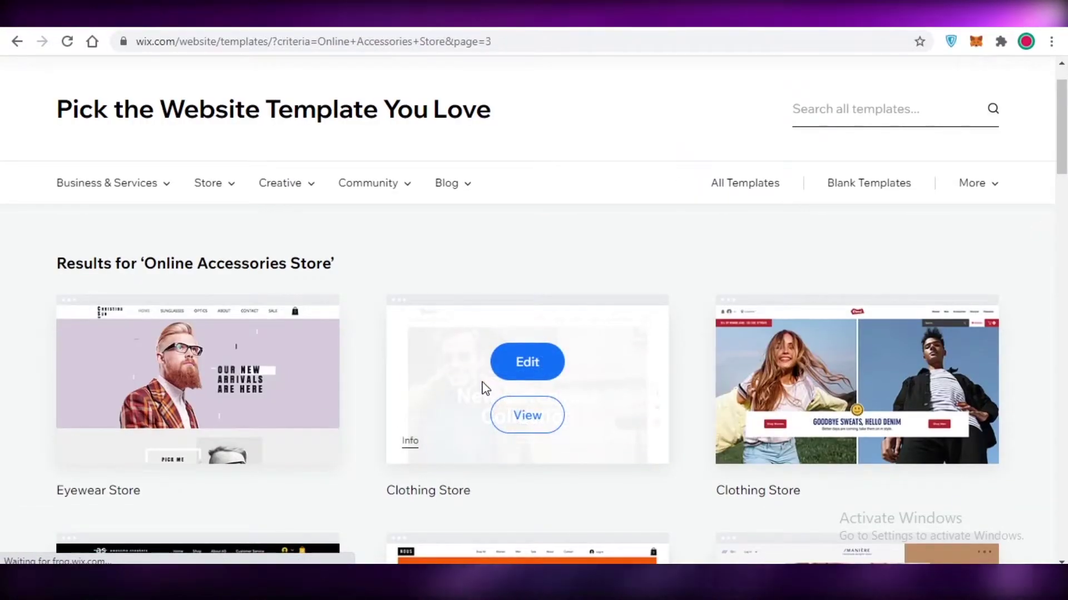
pyautogui.scroll(-4, 58, 233)
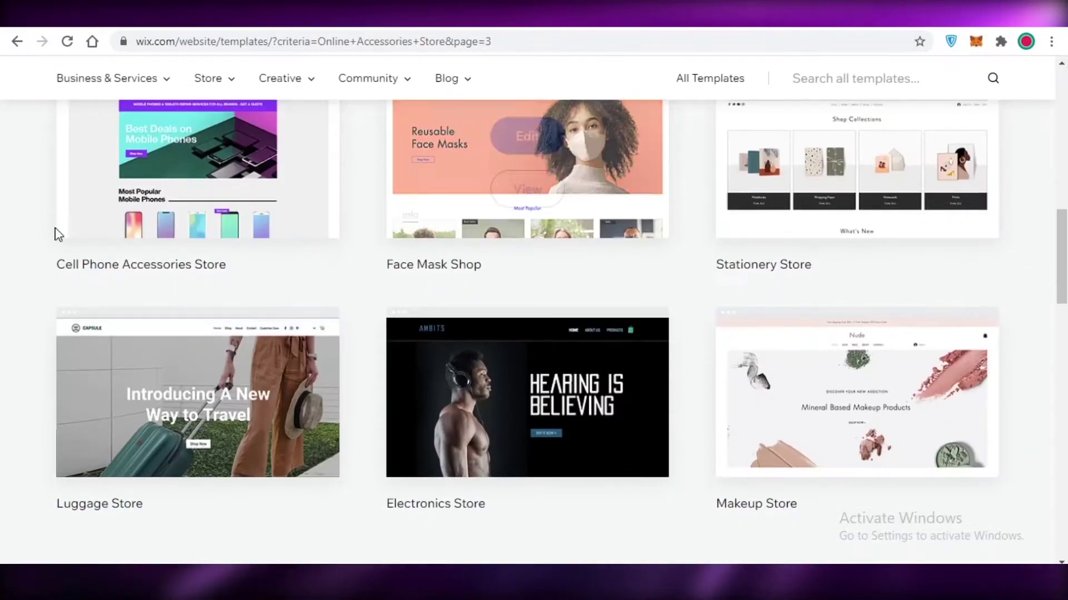
pyautogui.scroll(-3, 124, 303)
pyautogui.scroll(7, 638, 312)
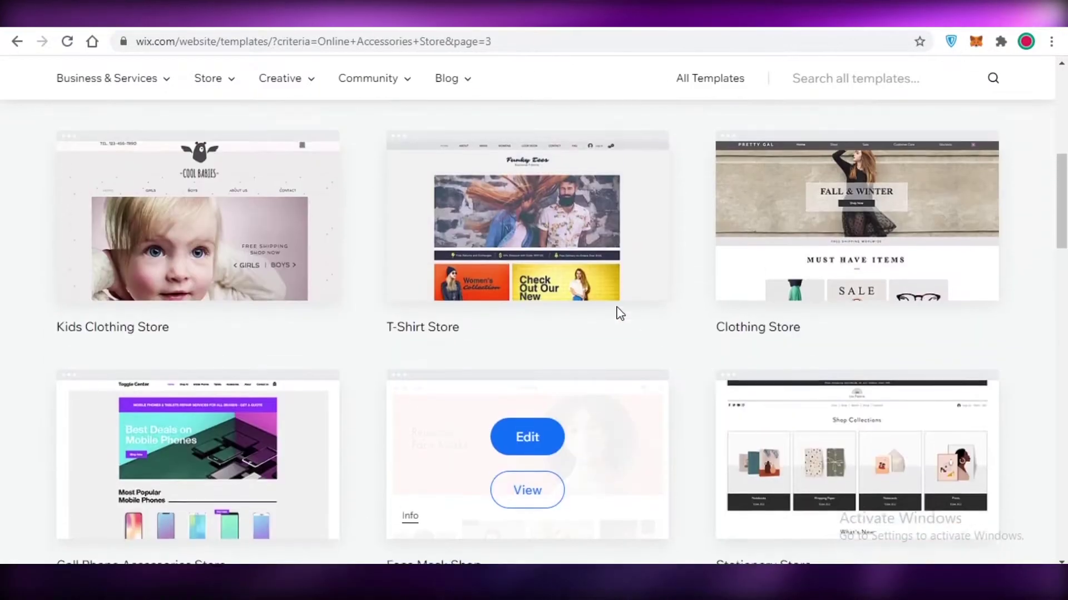
pyautogui.scroll(-10, 160, 317)
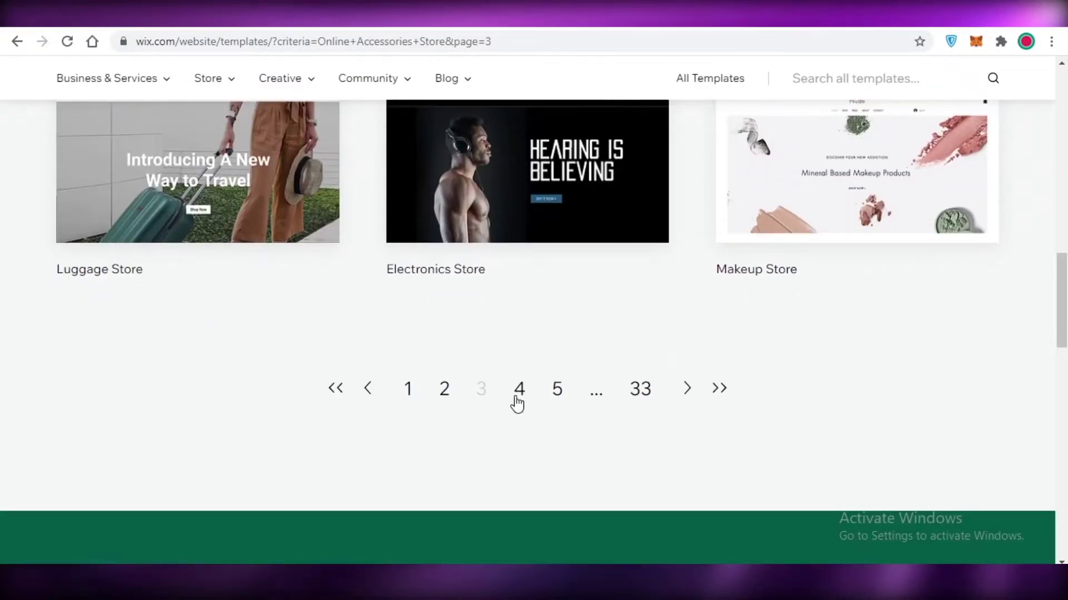
# - Go to page 4 of the template results and open the Arts & Crafts Store template for editing
pyautogui.click(518, 390)
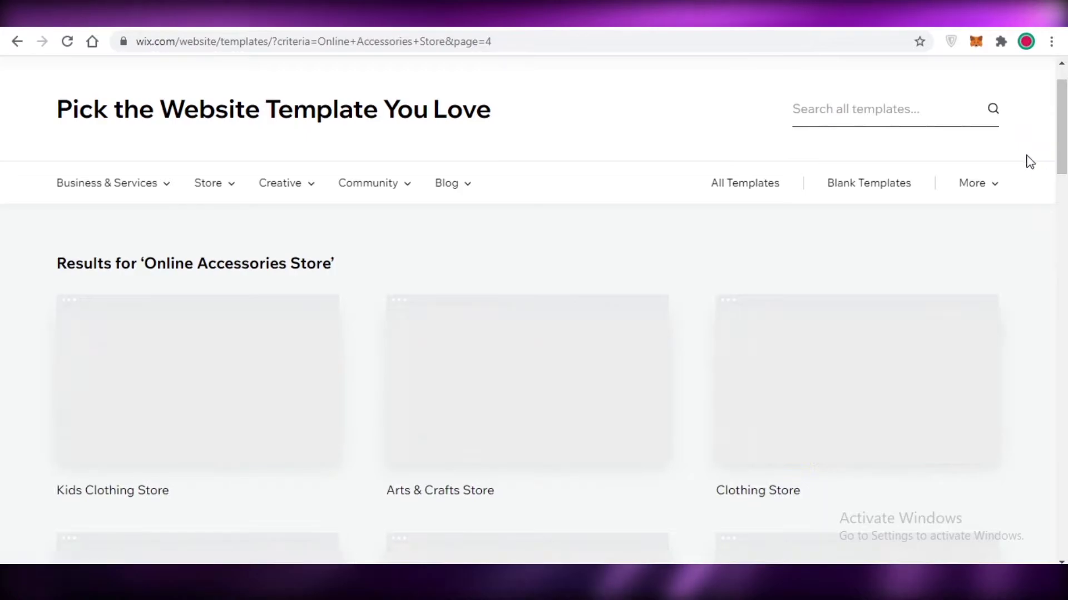
pyautogui.scroll(-1, 405, 303)
pyautogui.moveTo(405, 302)
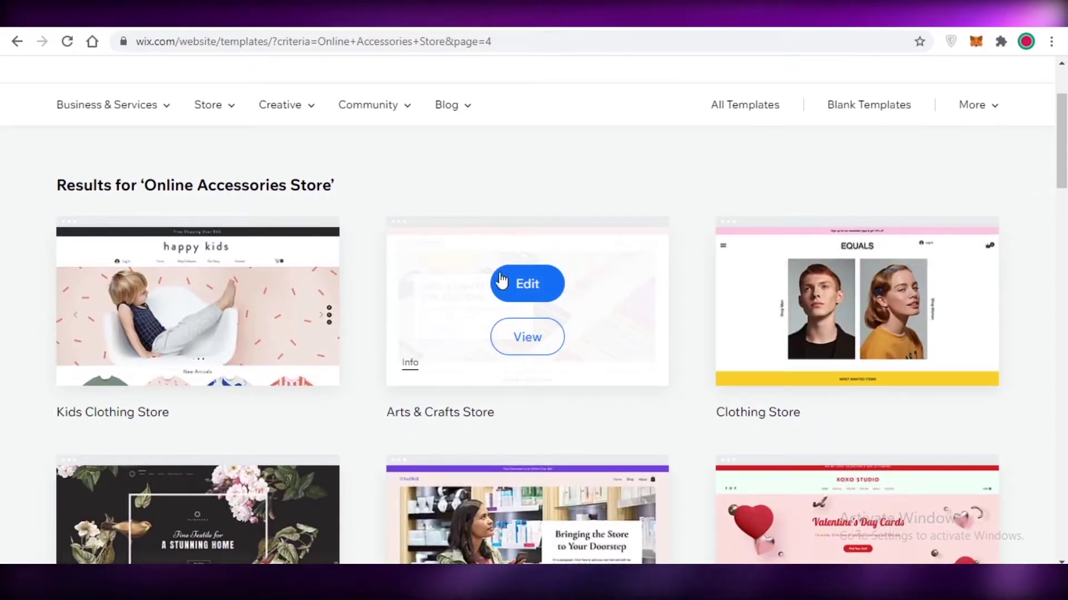
pyautogui.scroll(-2, 556, 233)
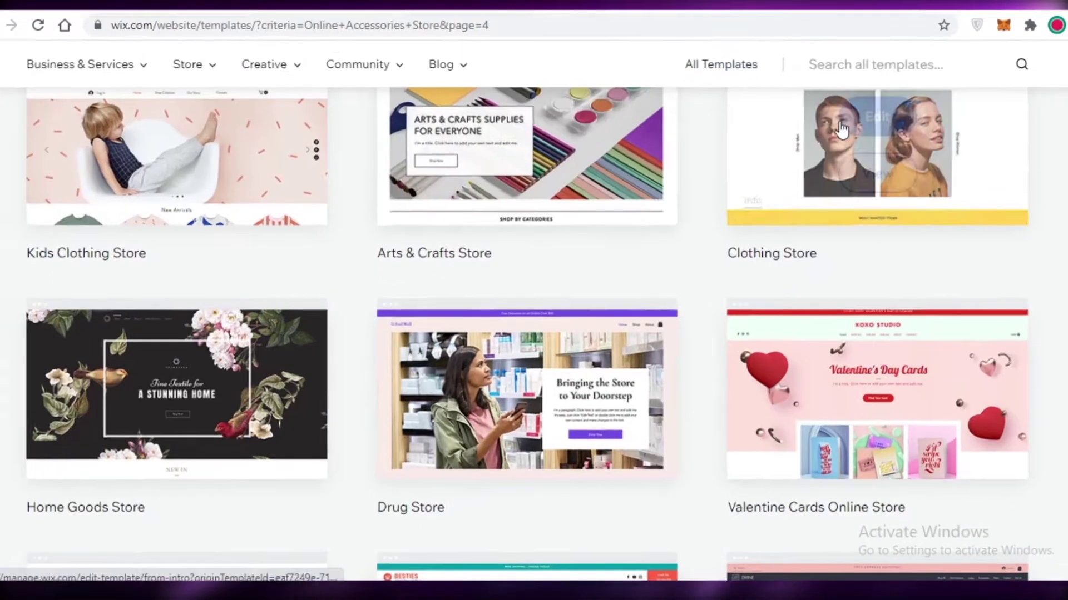
pyautogui.scroll(1, 712, 144)
pyautogui.moveTo(422, 139)
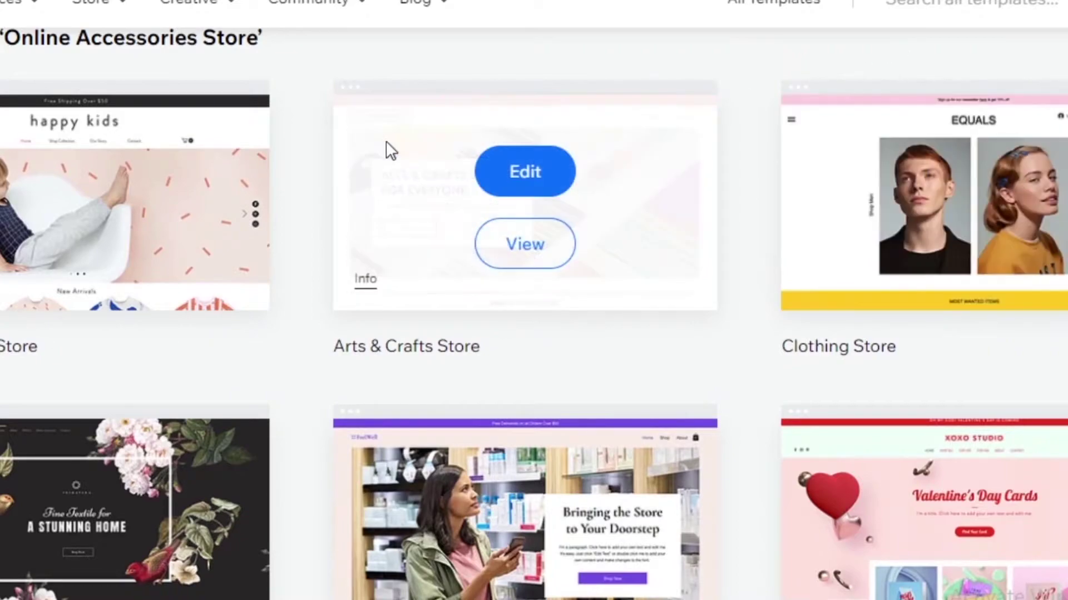
pyautogui.scroll(2, 332, 176)
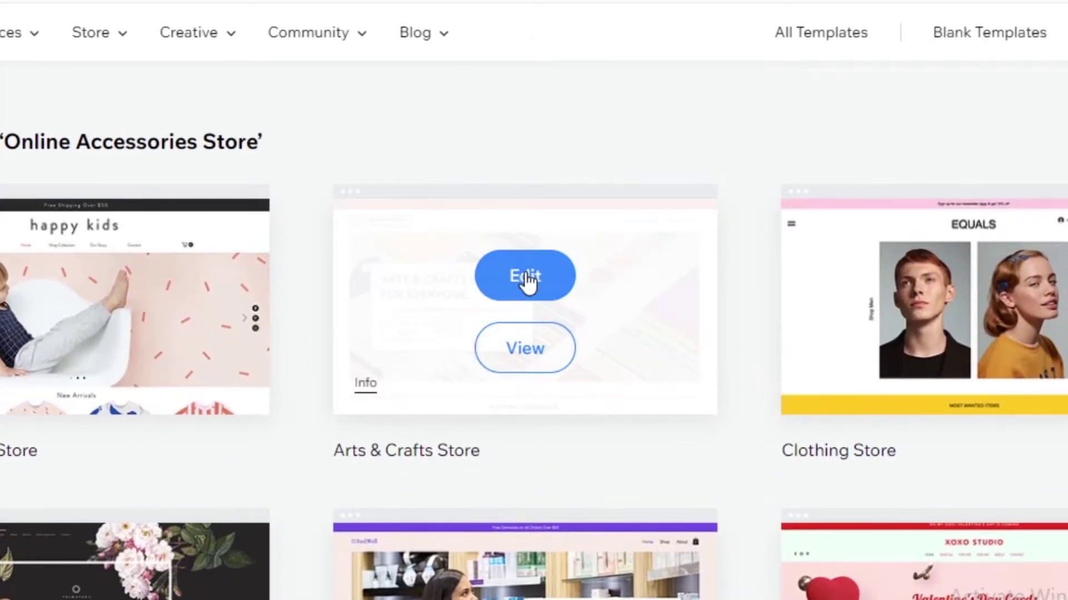
pyautogui.click(525, 276)
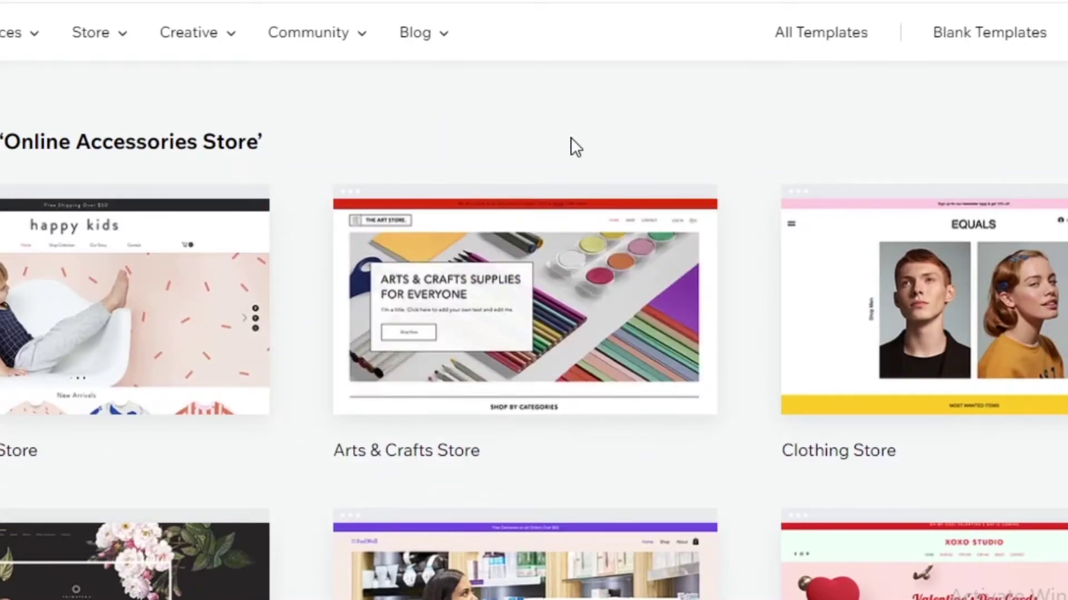
# - Look through the template's home page in the editor, from the header to the Shop Favorites section
pyautogui.scroll(-5, 572, 155)
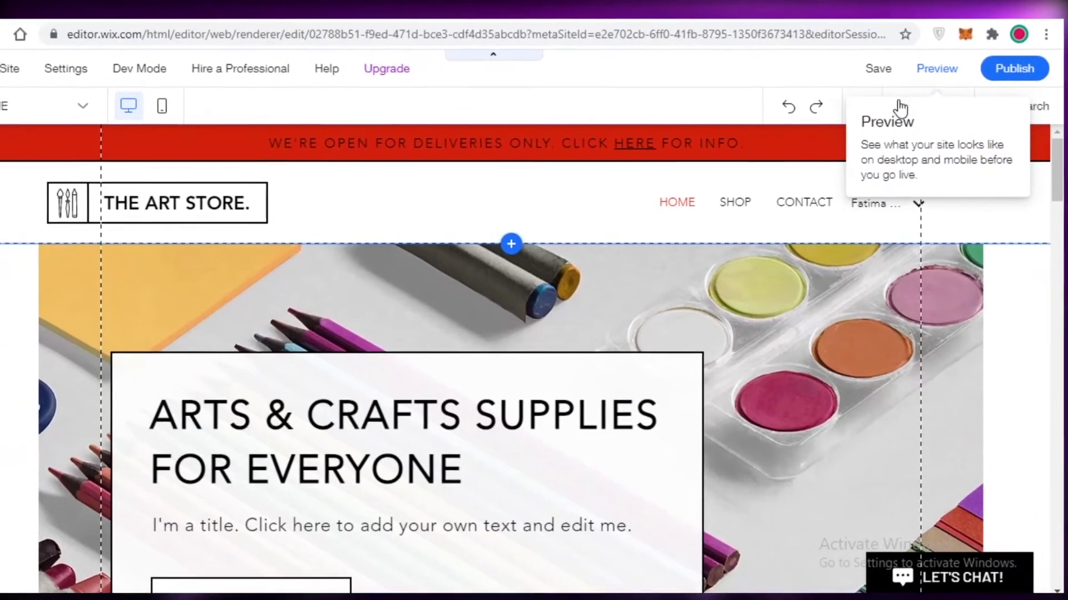
pyautogui.scroll(-5, 410, 251)
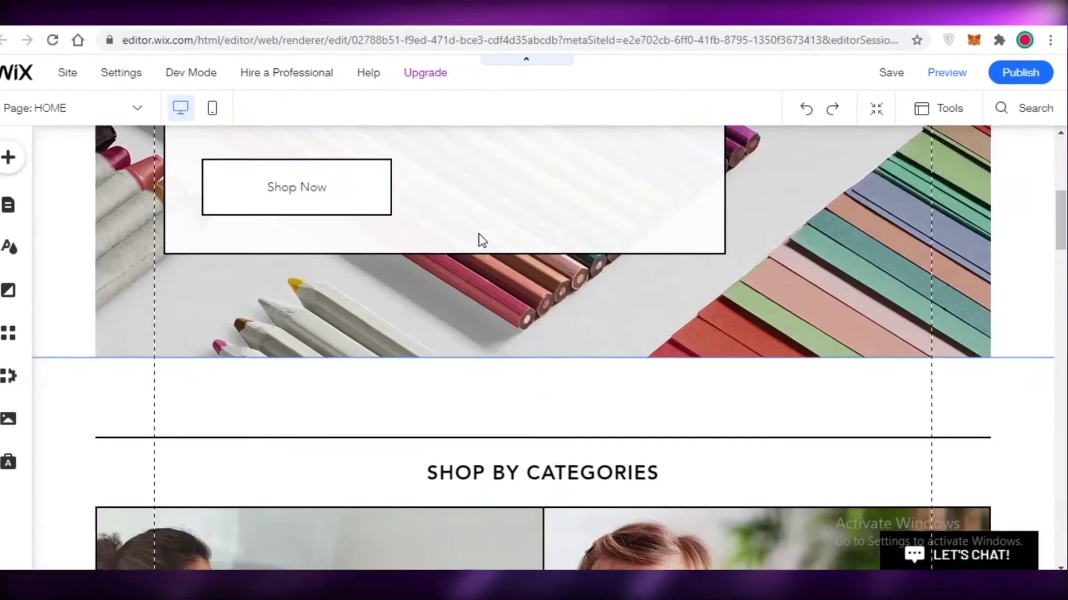
pyautogui.scroll(-15, 481, 241)
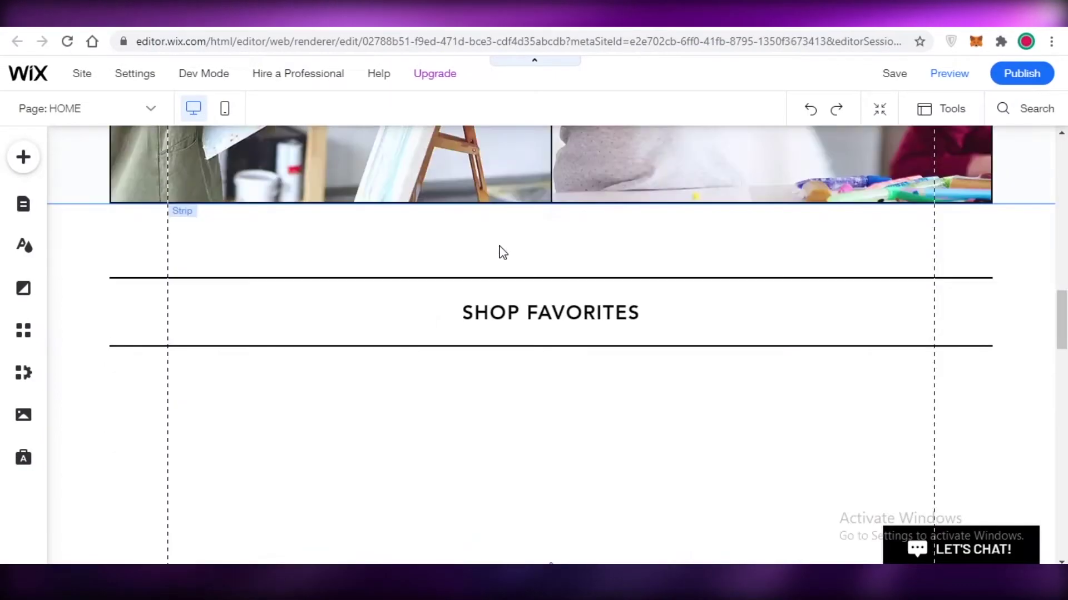
pyautogui.scroll(7, 374, 264)
pyautogui.scroll(10, 808, 329)
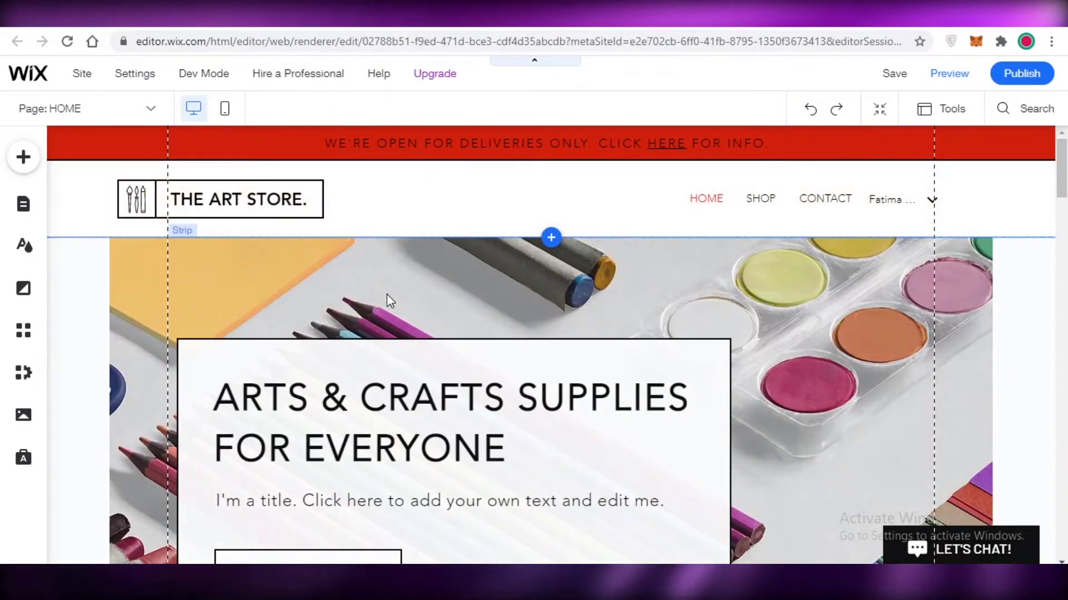
# - Replace the store name in the header logo with "CLOVER JEWELS"
pyautogui.click(281, 244)
pyautogui.click(258, 196)
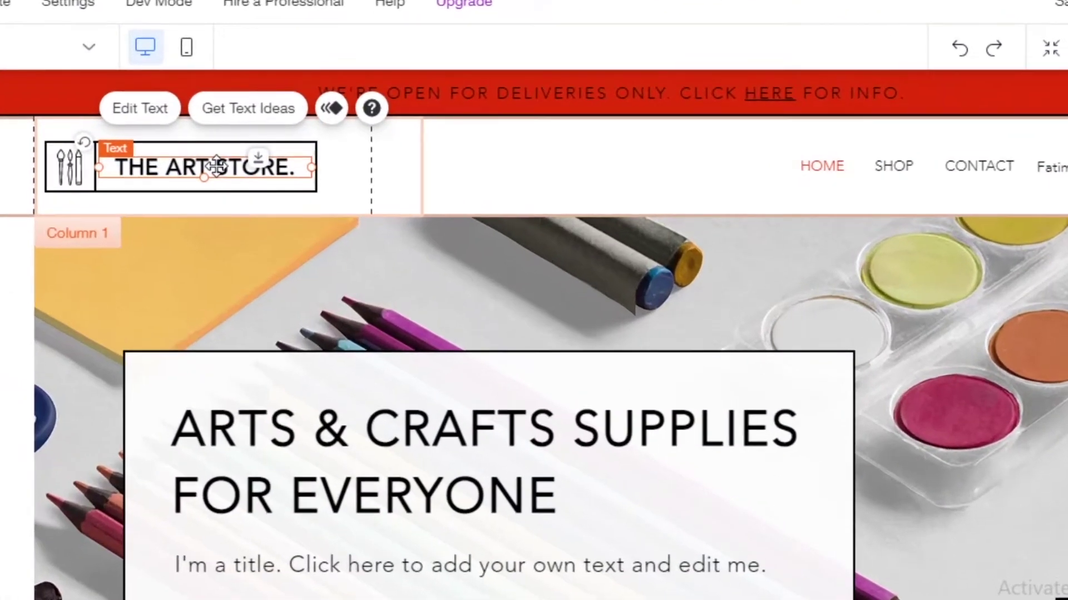
pyautogui.doubleClick(219, 167)
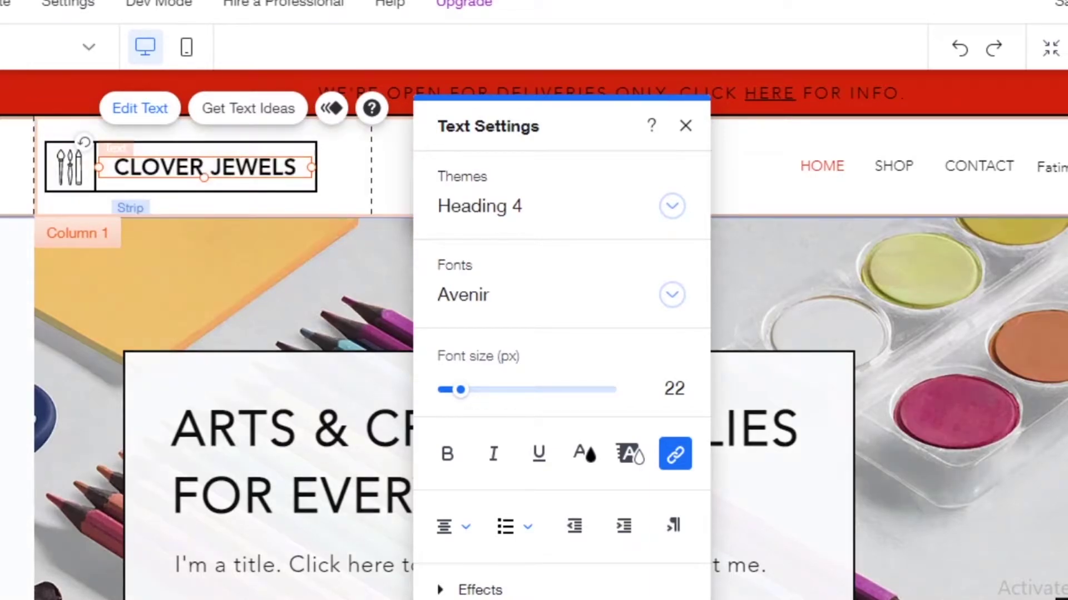
pyautogui.press('Escape')
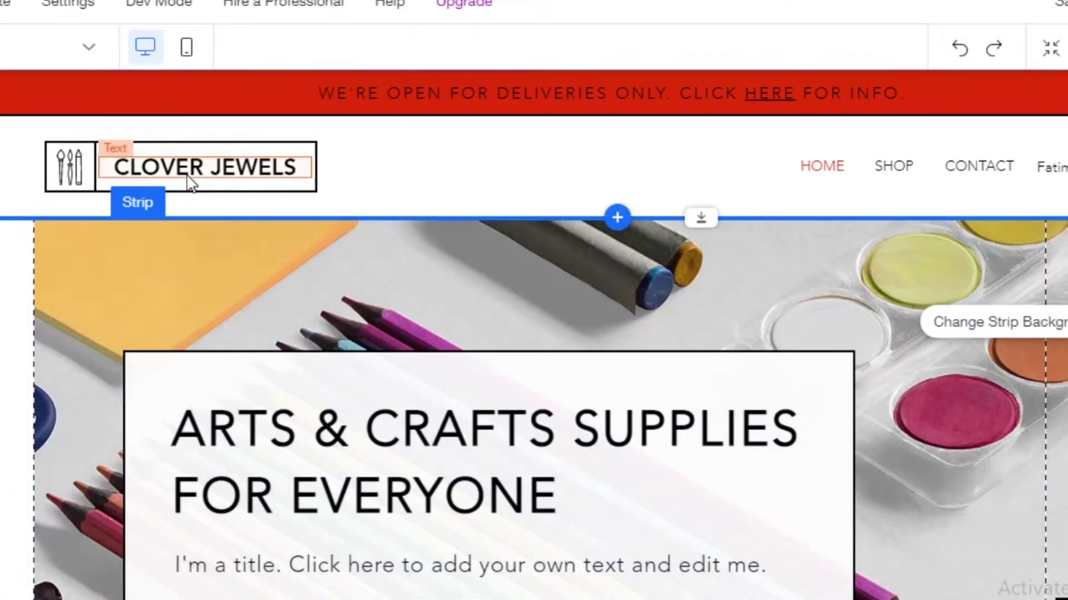
pyautogui.click(187, 170)
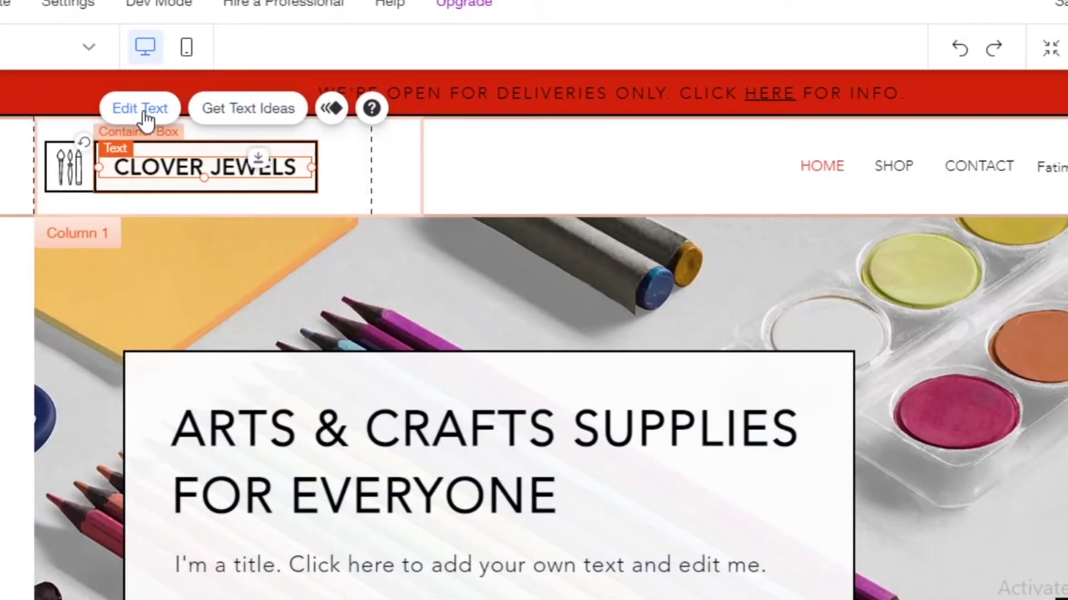
pyautogui.scroll(-4, 367, 278)
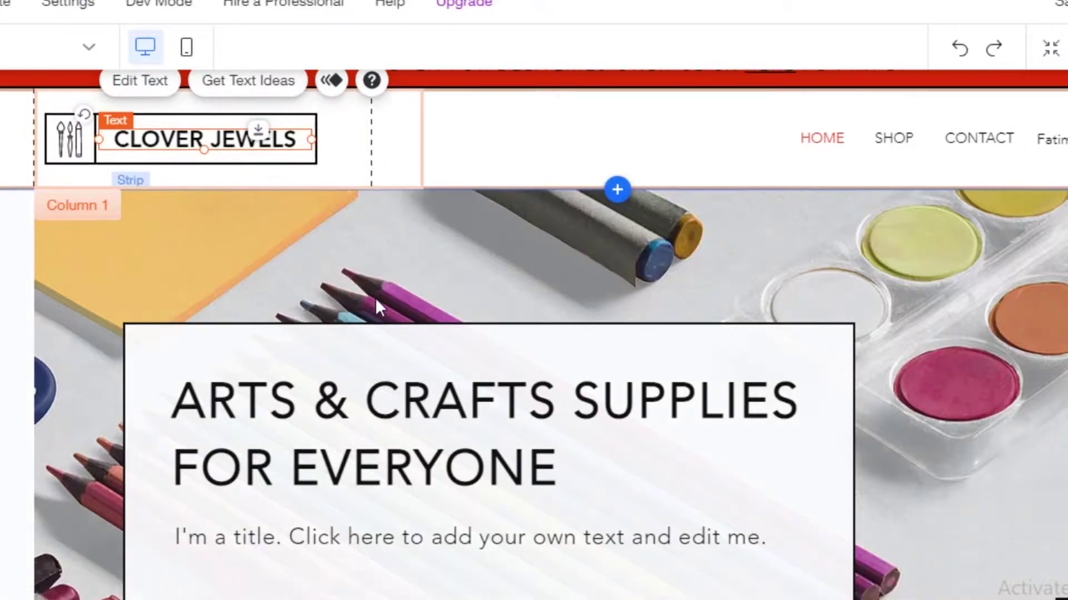
pyautogui.scroll(2, 885, 288)
pyautogui.scroll(2, 885, 289)
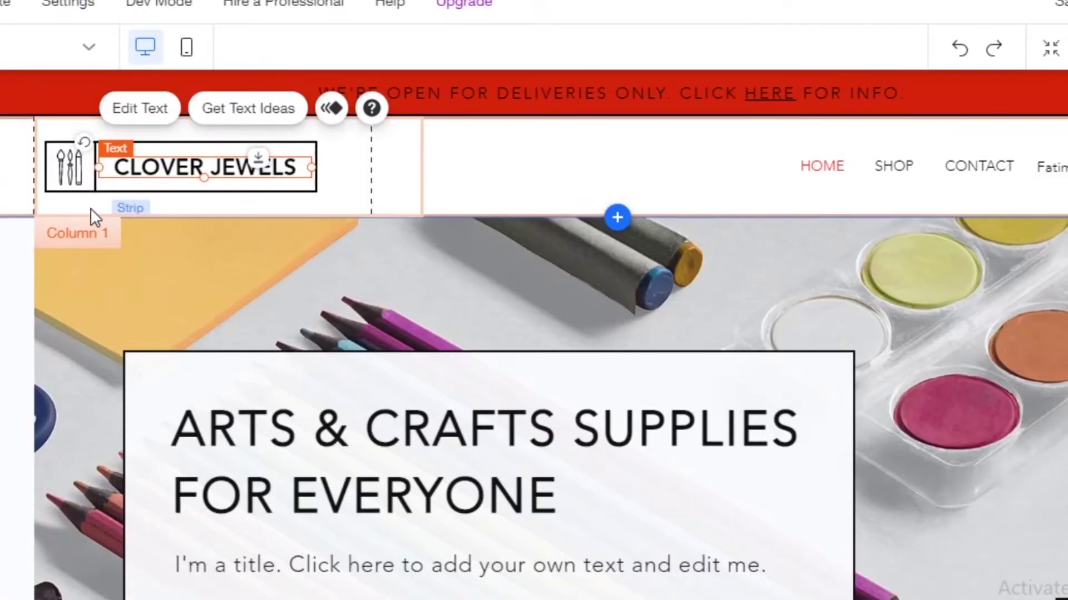
# - Search the Wix vector art for "CLOVER" and replace the header logo's icon with the two-tone green four-leaf clover
pyautogui.click(71, 168)
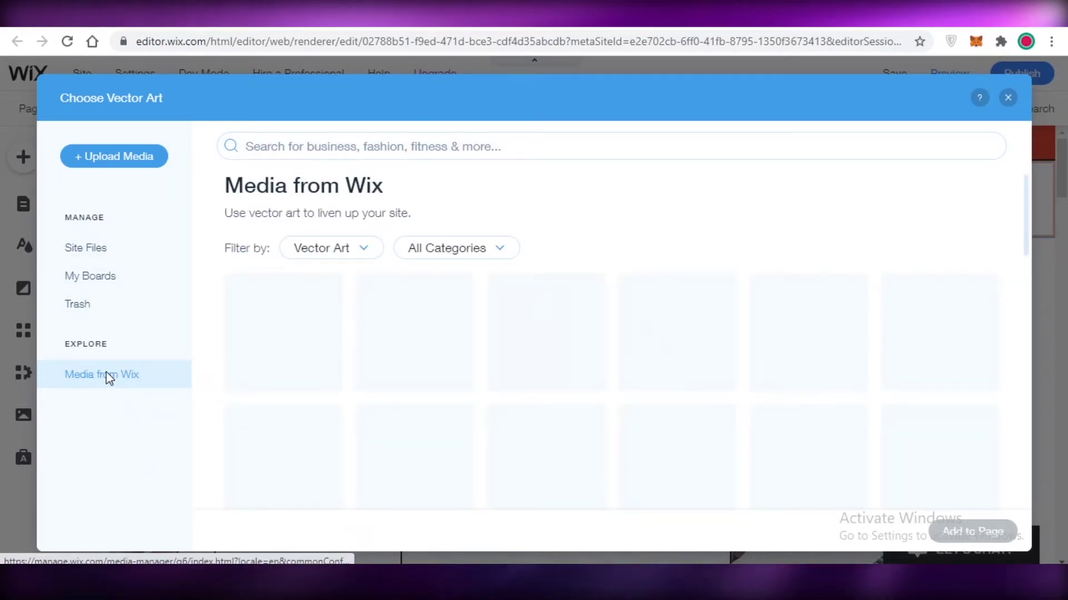
pyautogui.scroll(-1, 326, 285)
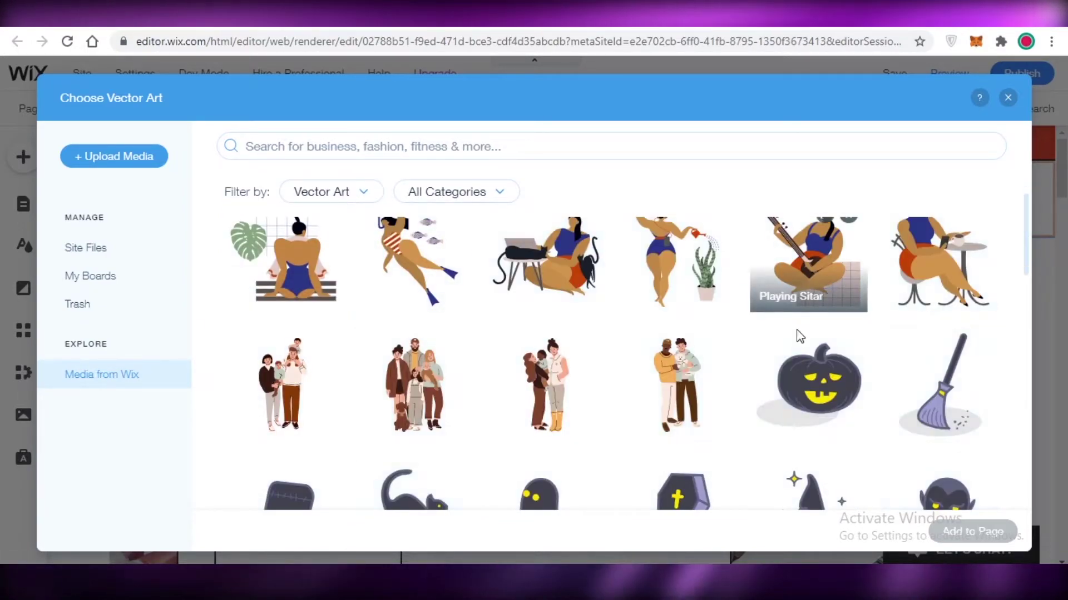
pyautogui.scroll(-1, 834, 362)
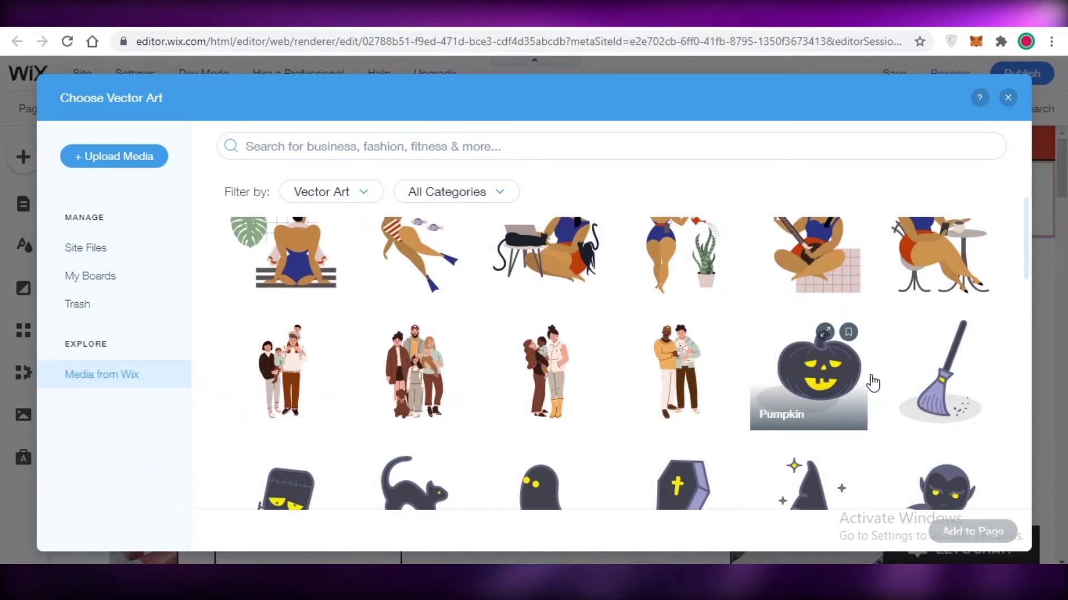
pyautogui.scroll(-3, 428, 147)
pyautogui.click(428, 146)
pyautogui.write('CLOVER')
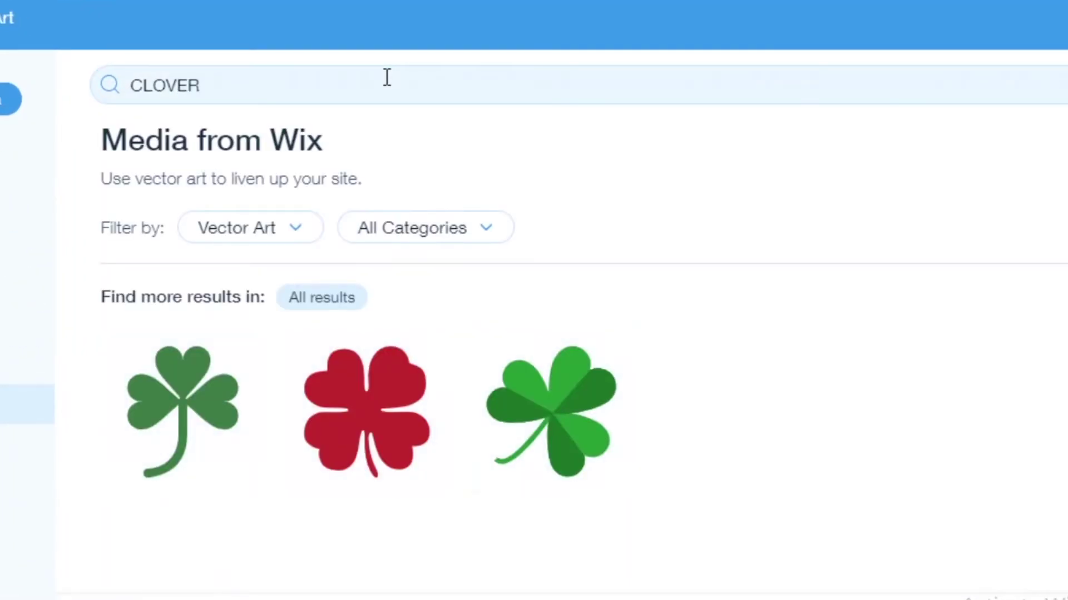
pyautogui.moveTo(575, 401)
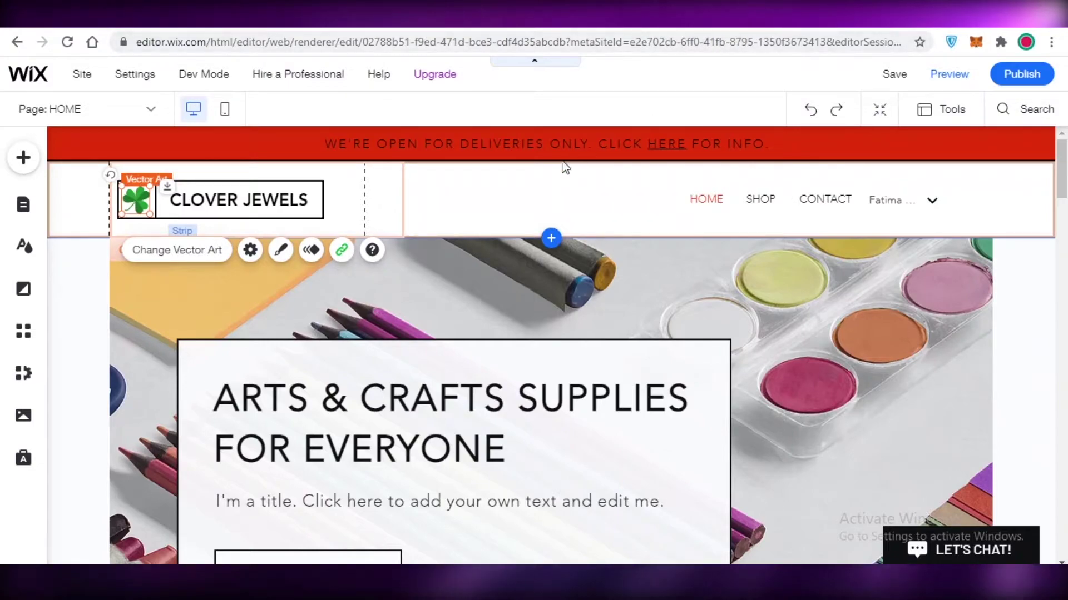
pyautogui.click(487, 194)
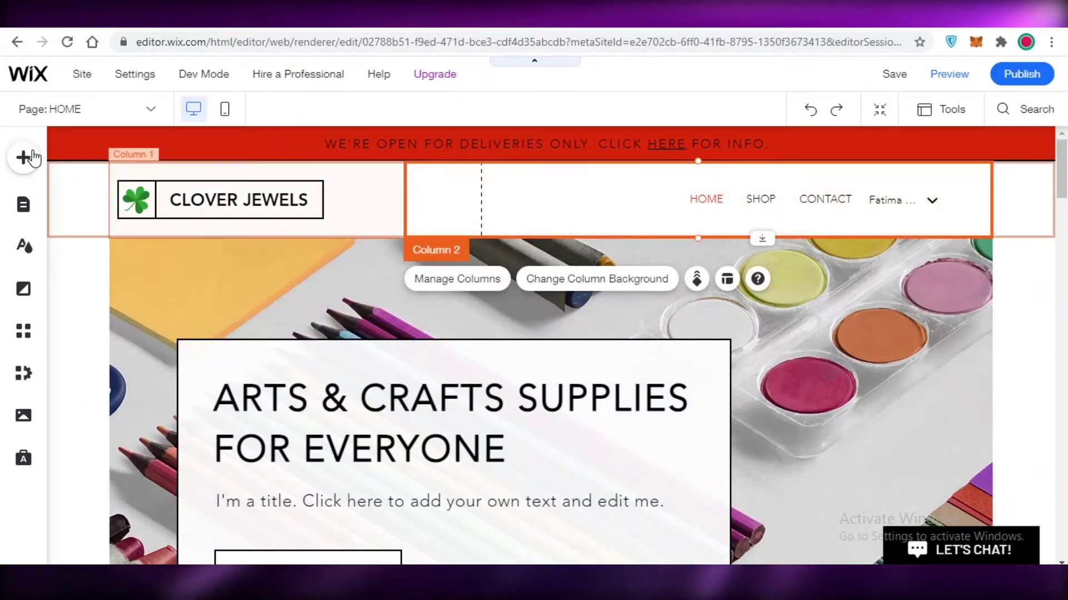
pyautogui.click(285, 214)
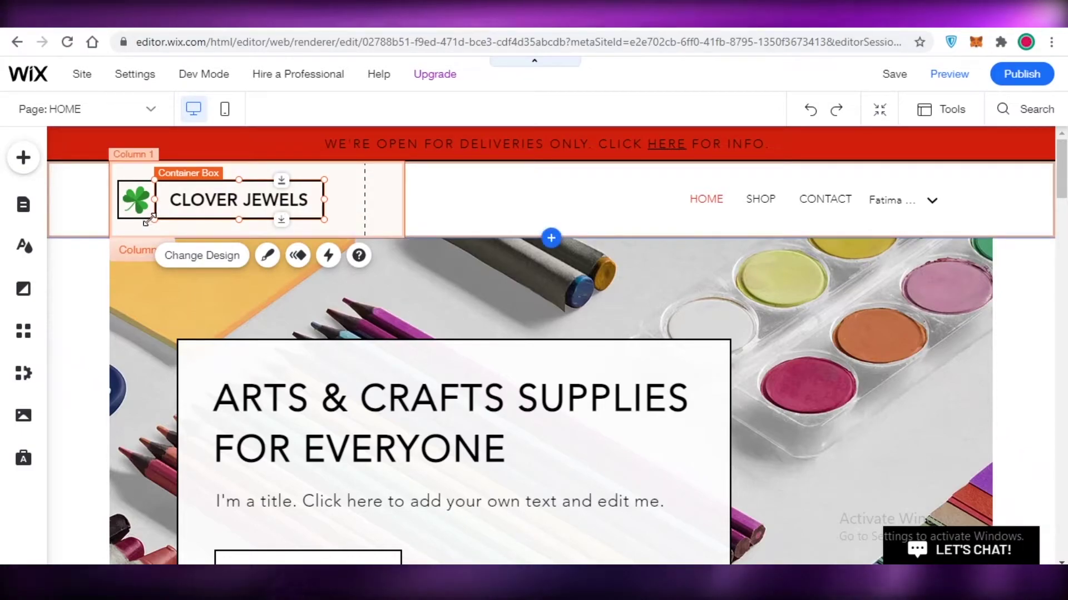
pyautogui.scroll(-2, 188, 211)
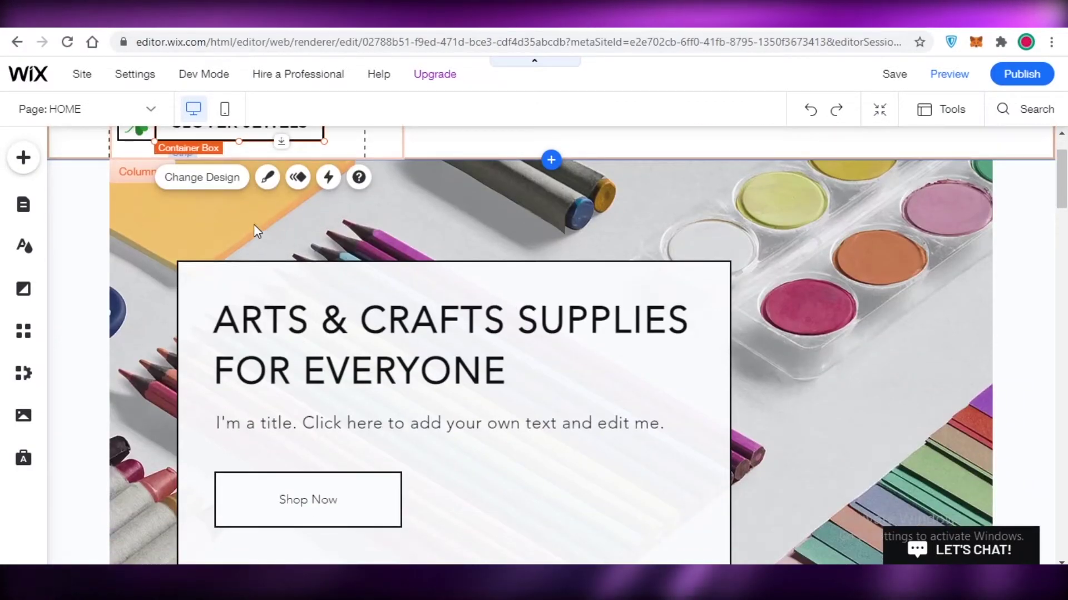
pyautogui.scroll(2, 254, 225)
pyautogui.click(781, 302)
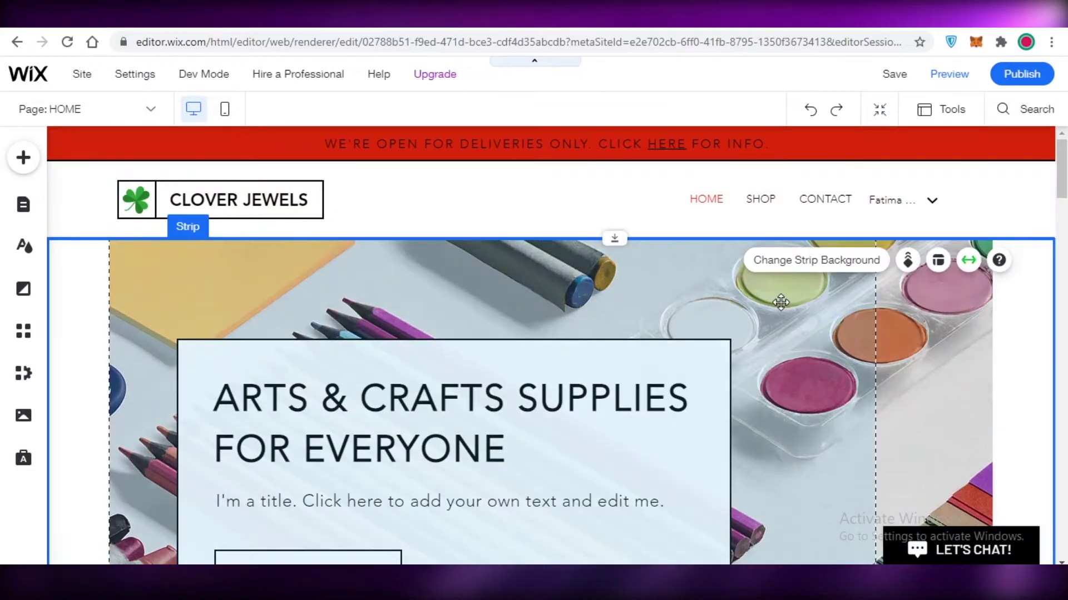
pyautogui.rightClick(781, 303)
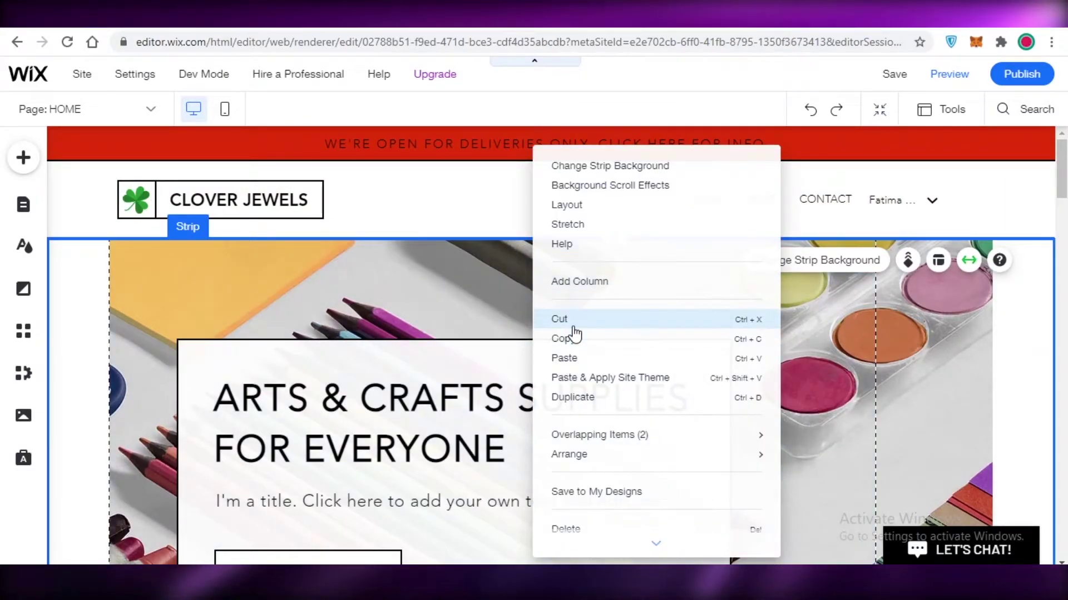
# - Change the text of the Professional Art button in the Shop by Categories section to "SHOP NOW"
pyautogui.scroll(-10, 531, 374)
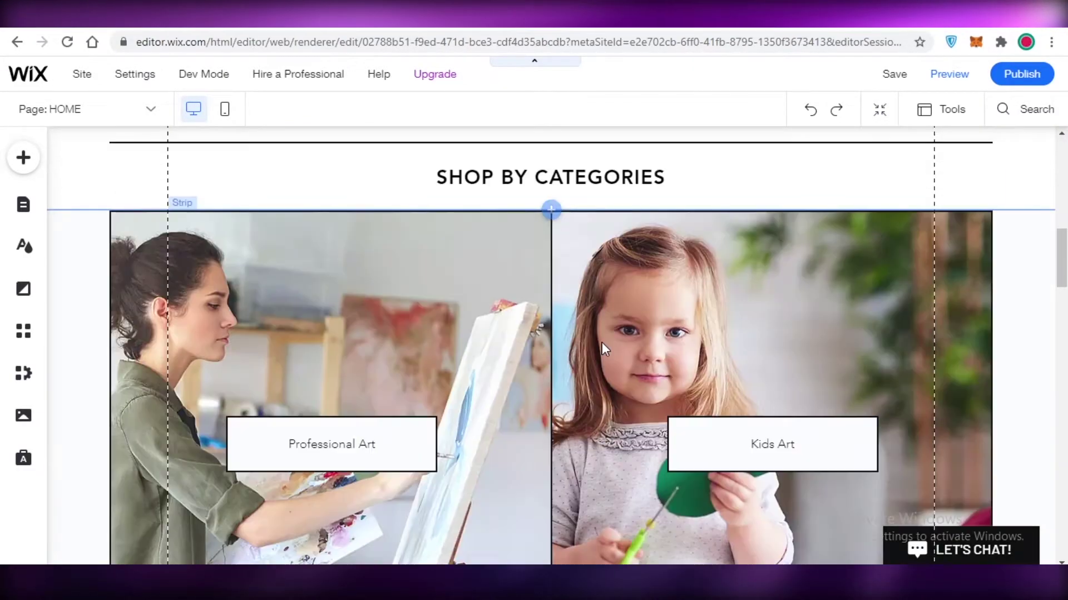
pyautogui.scroll(5, 285, 369)
pyautogui.scroll(-7, 381, 231)
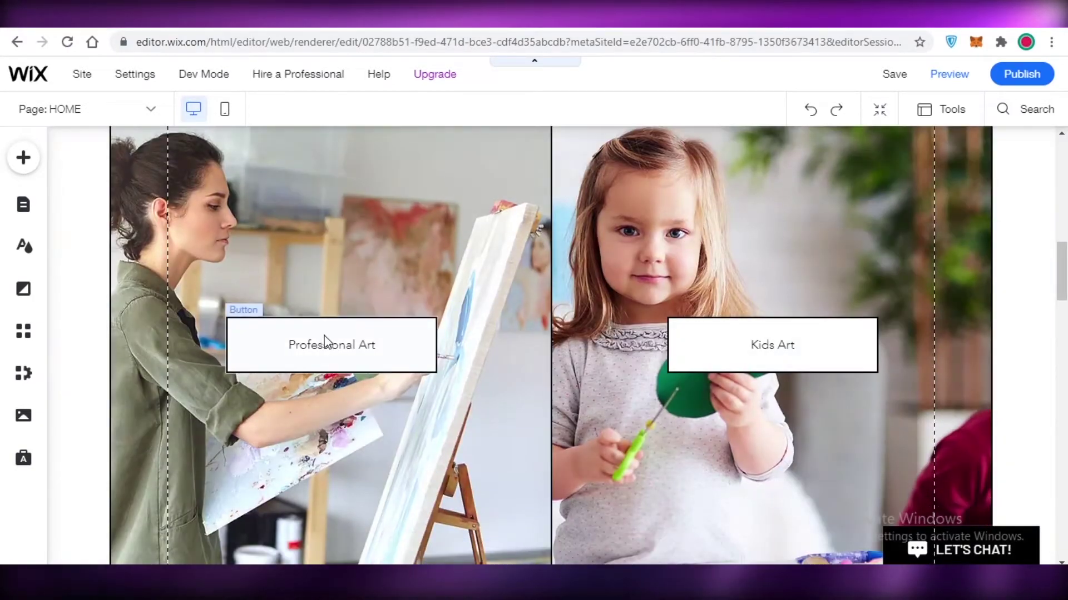
pyautogui.doubleClick(332, 346)
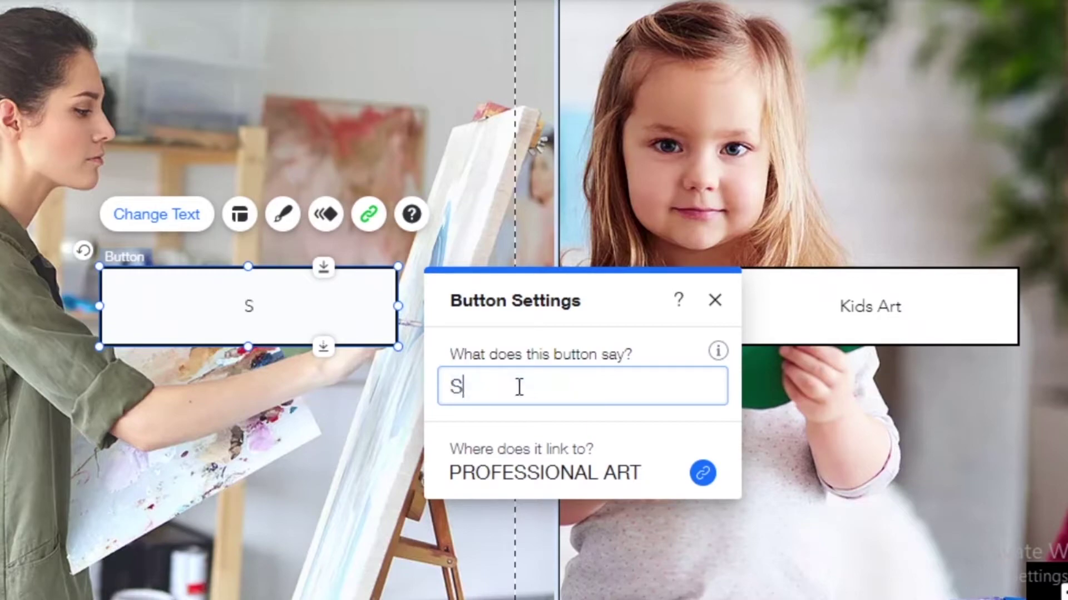
pyautogui.write('SHOP NOW')
# - Change the text of the Kids Art button in the Shop by Categories section to "NEW ARRIVALS"
pyautogui.click(884, 304)
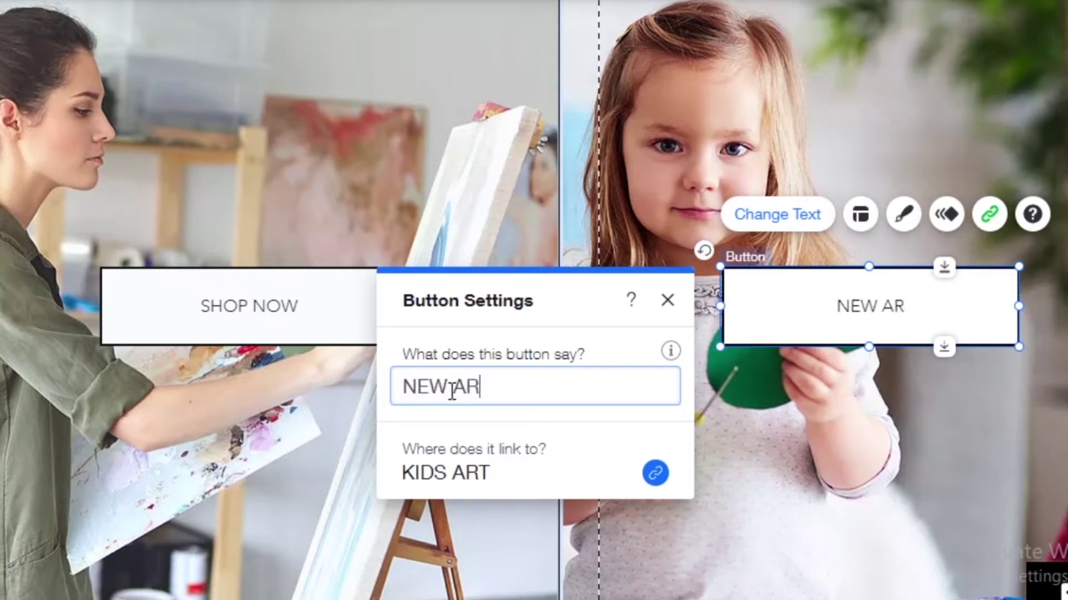
pyautogui.click(142, 66)
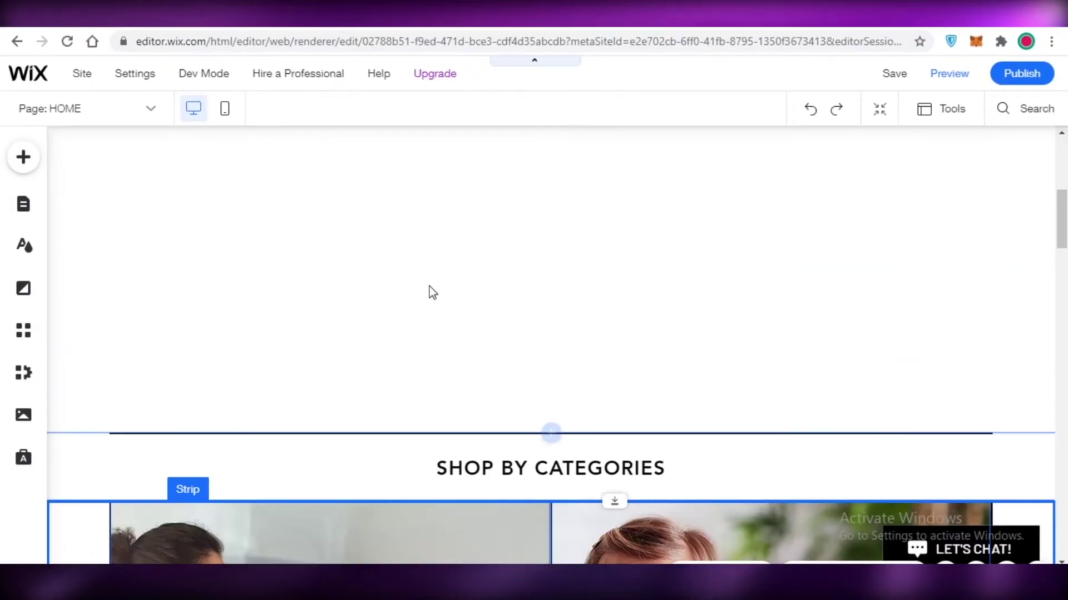
# - Move the strip holding the SHOP NOW and NEW ARRIVALS images up to just below the header, at about y 174
pyautogui.scroll(5, 450, 253)
pyautogui.scroll(-5, 634, 248)
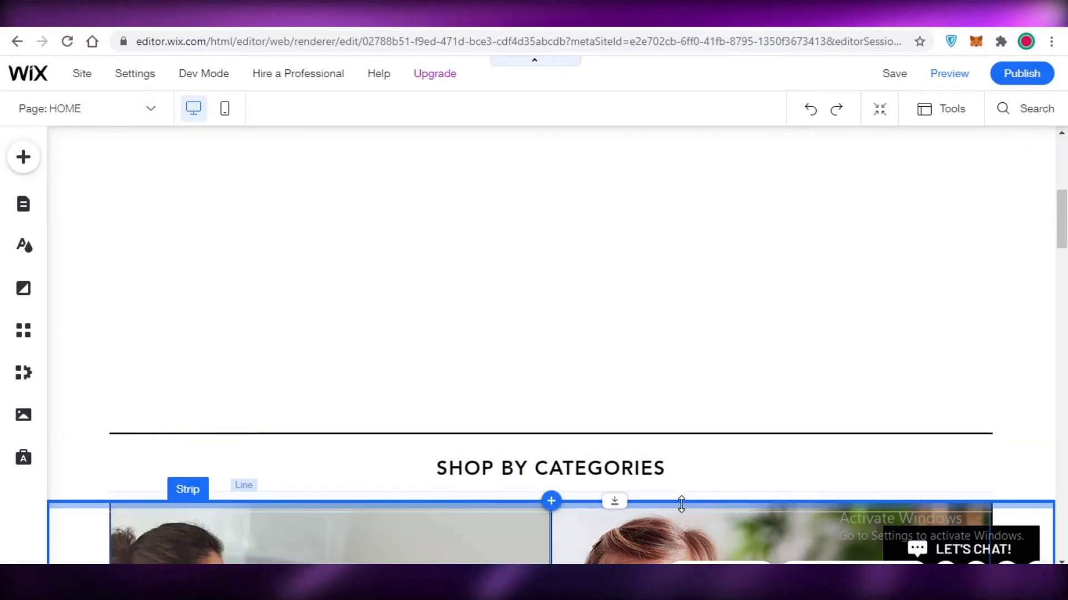
pyautogui.moveTo(681, 504); pyautogui.dragTo(613, 216)
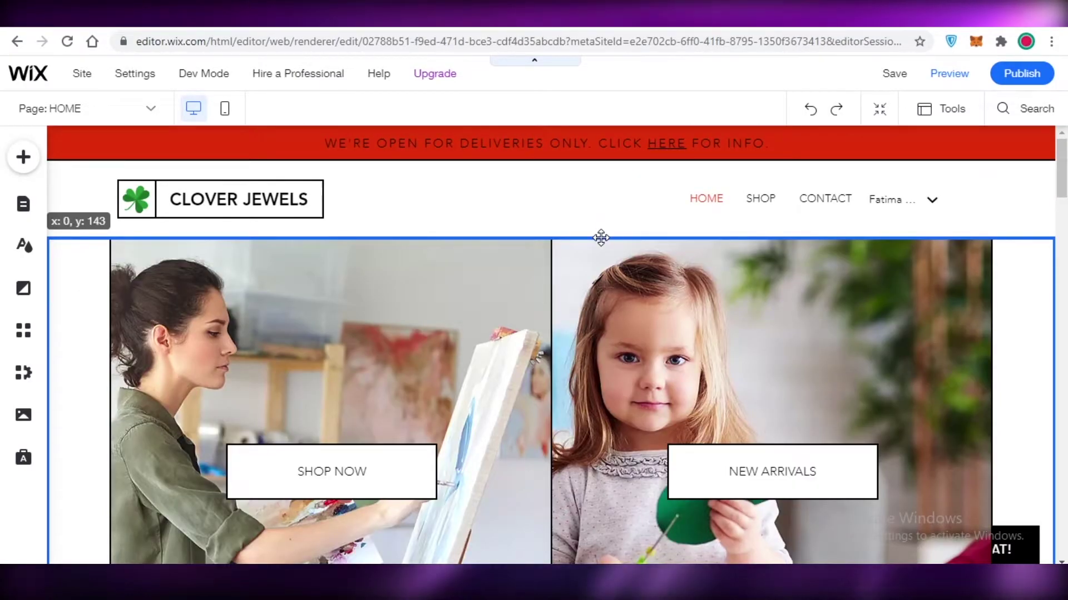
pyautogui.moveTo(601, 260); pyautogui.dragTo(601, 265)
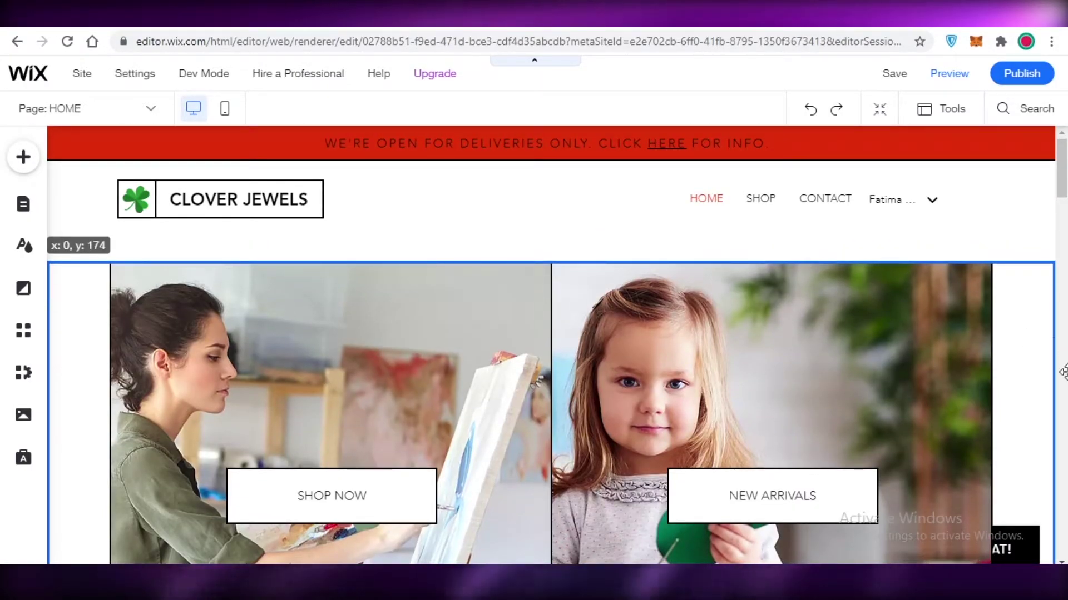
pyautogui.moveTo(1062, 371); pyautogui.dragTo(1060, 367)
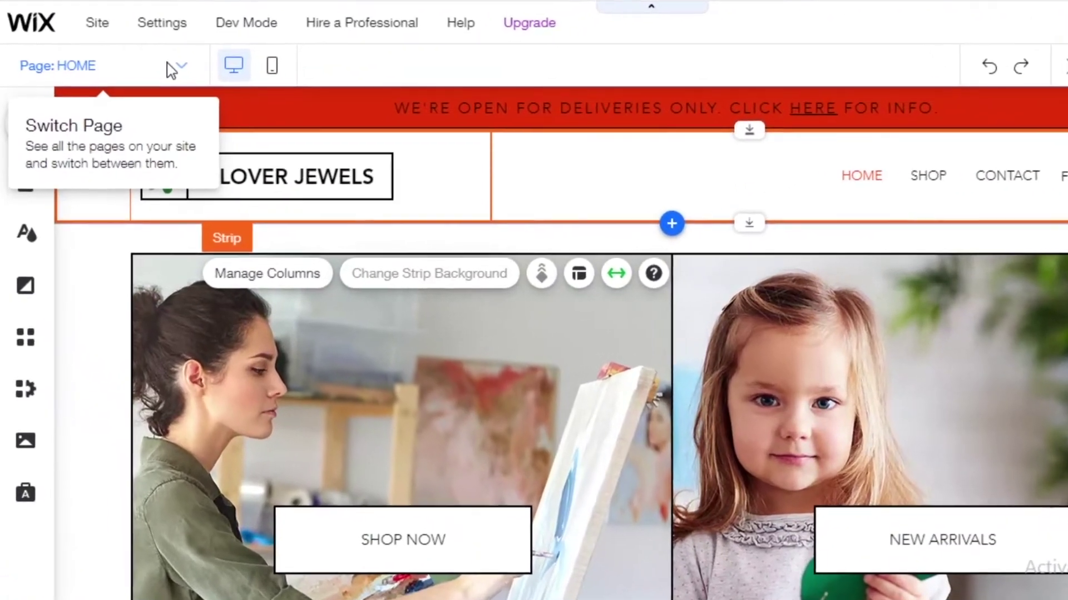
# - Delete the SHIPPING & RETURNS page from the site's main pages
pyautogui.click(140, 109)
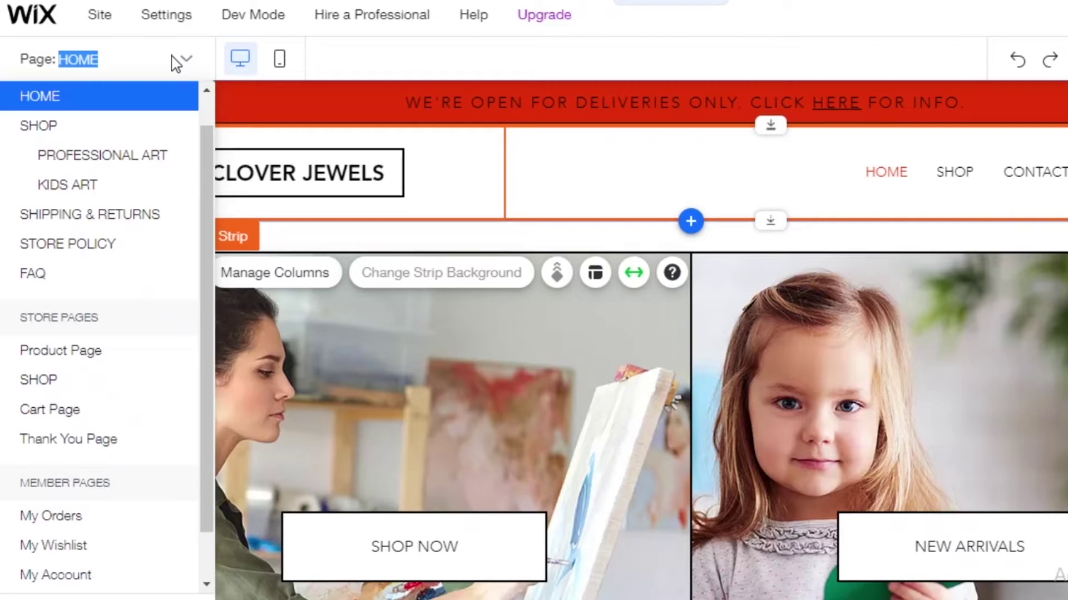
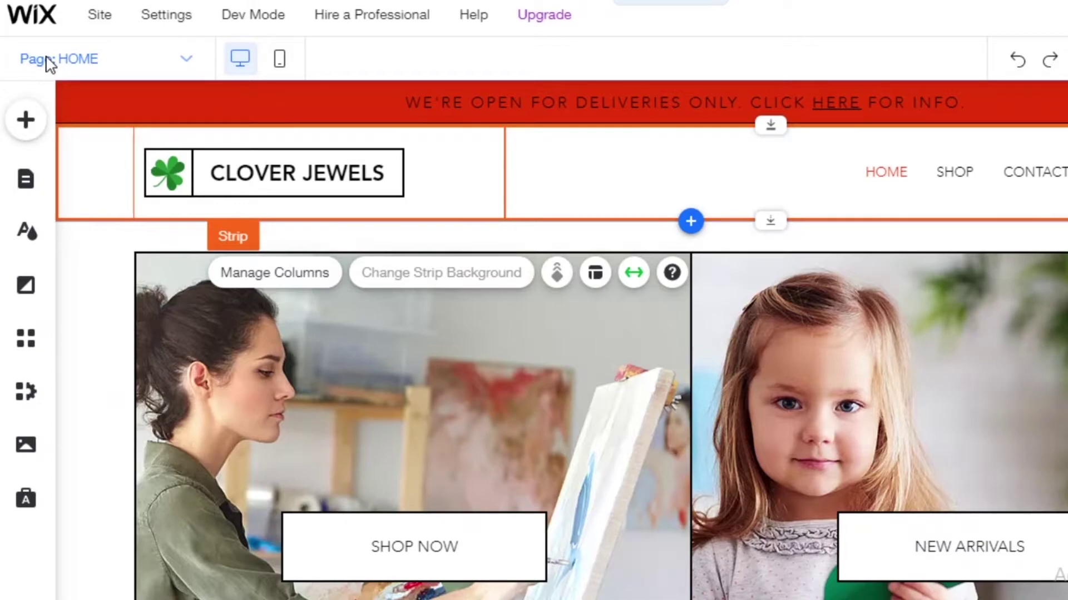
pyautogui.click(22, 125)
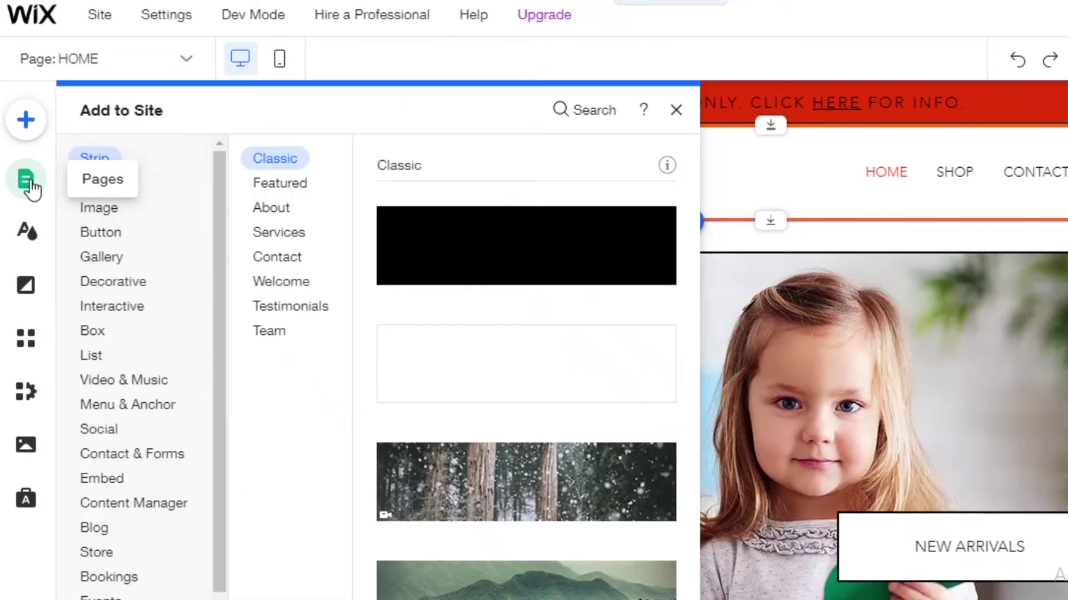
pyautogui.click(31, 185)
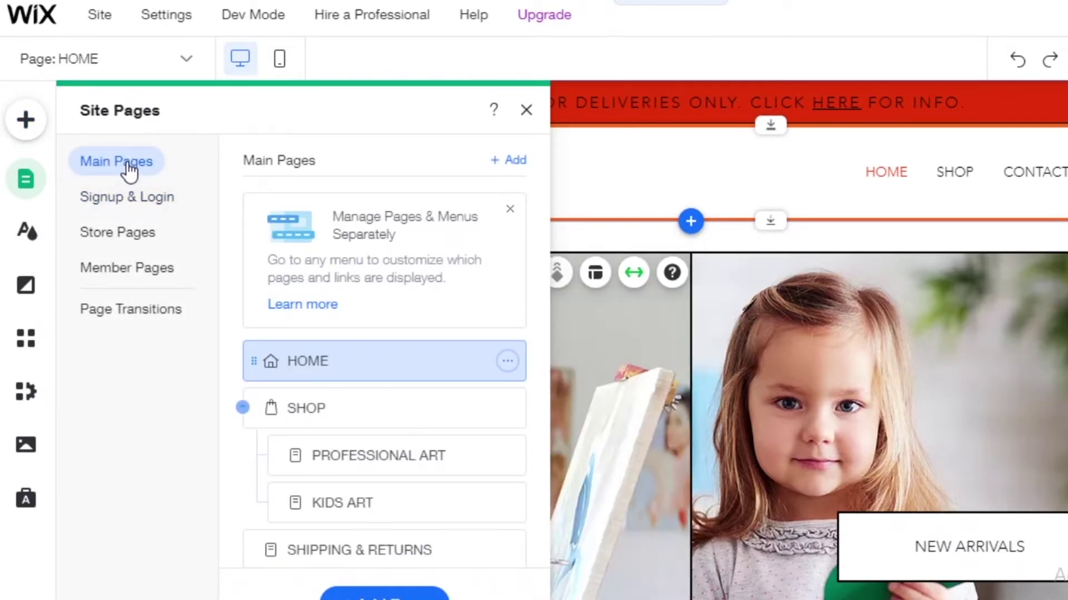
pyautogui.scroll(-2, 339, 384)
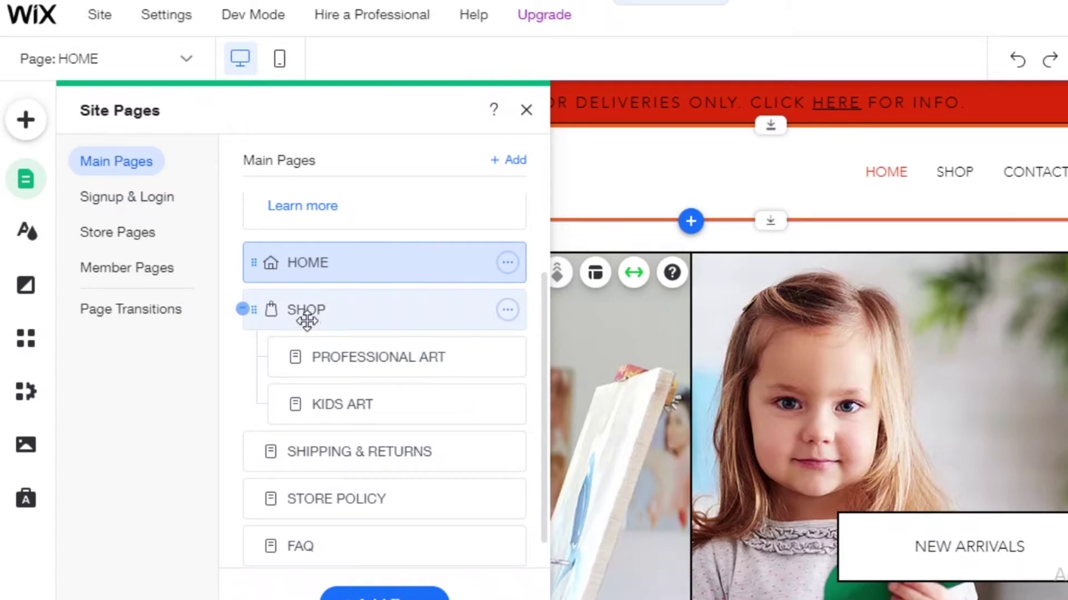
pyautogui.scroll(-1, 334, 345)
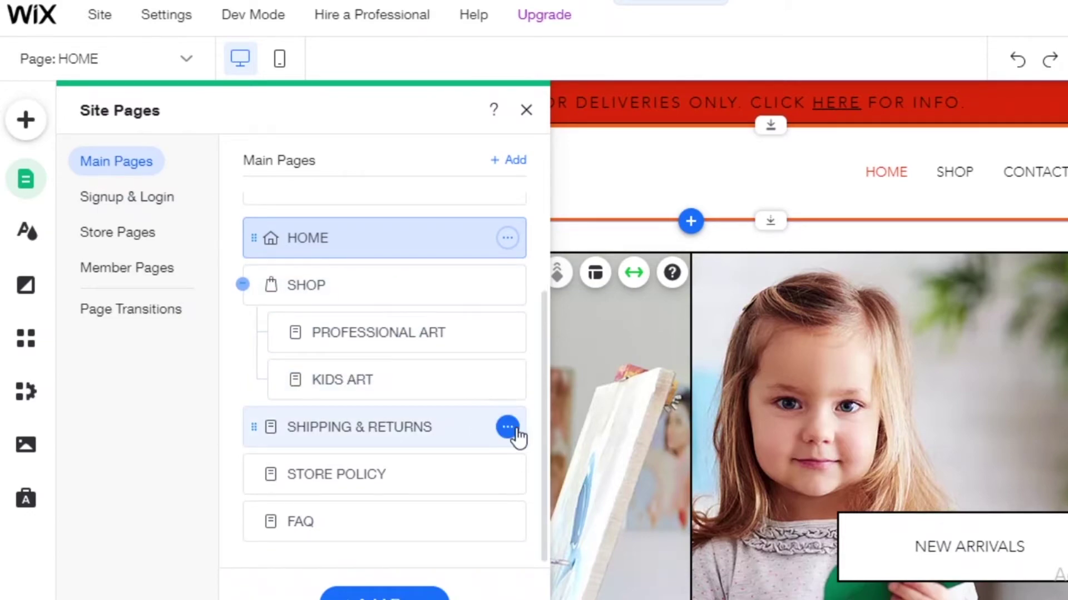
pyautogui.click(507, 427)
pyautogui.click(572, 438)
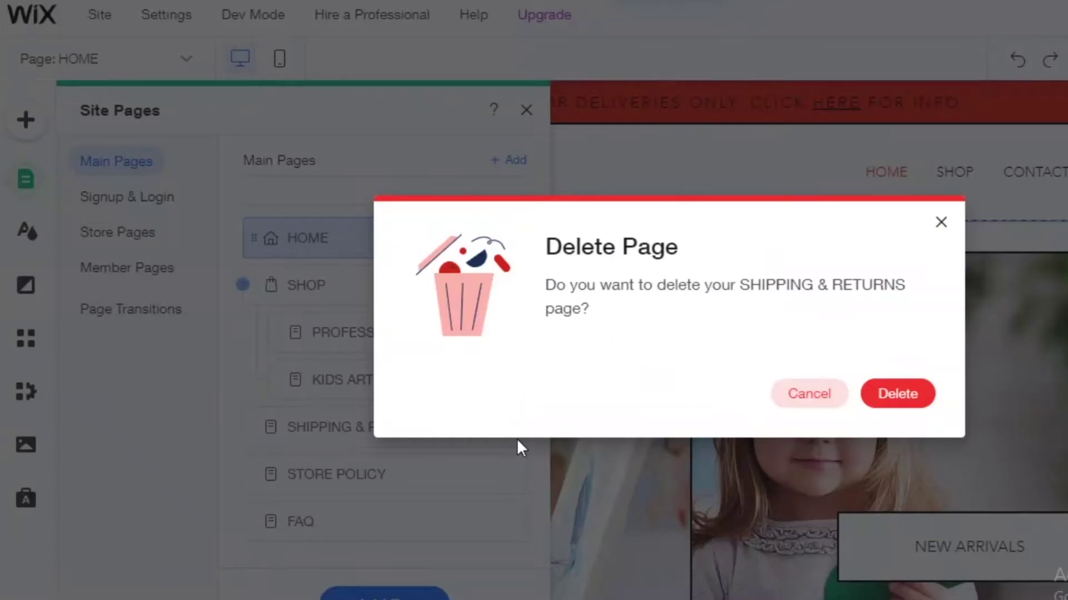
pyautogui.click(513, 440)
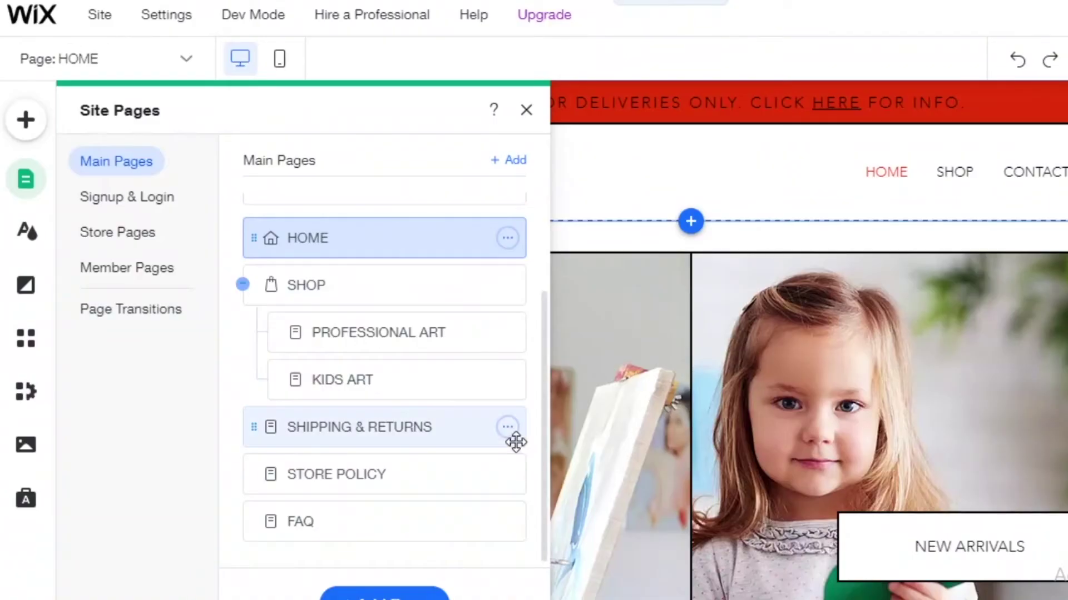
# - Delete the STORE POLICY and FAQ pages from the site's main pages
pyautogui.click(507, 474)
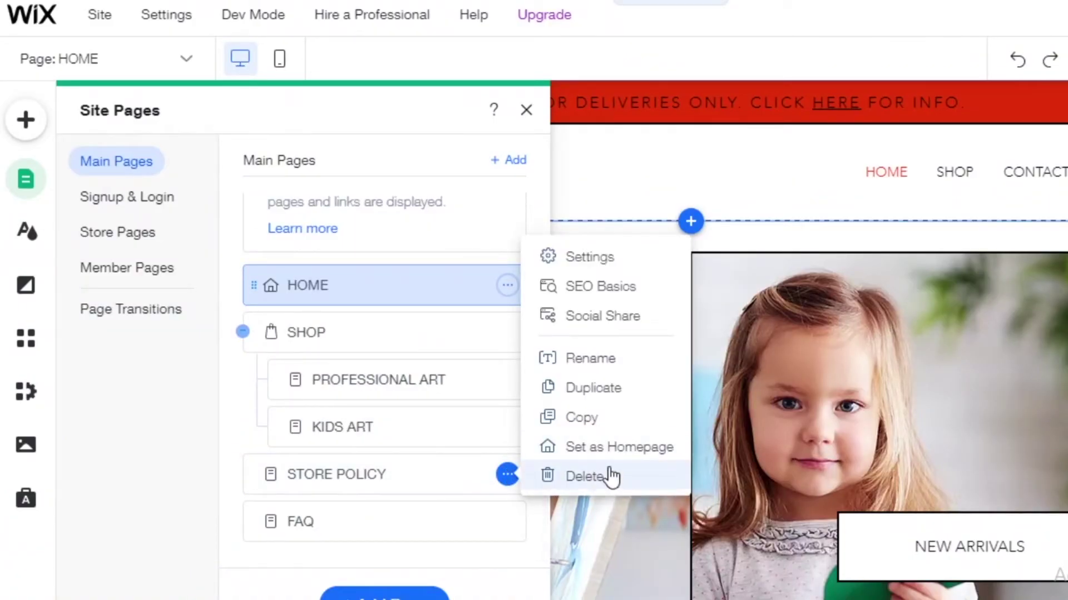
pyautogui.click(584, 476)
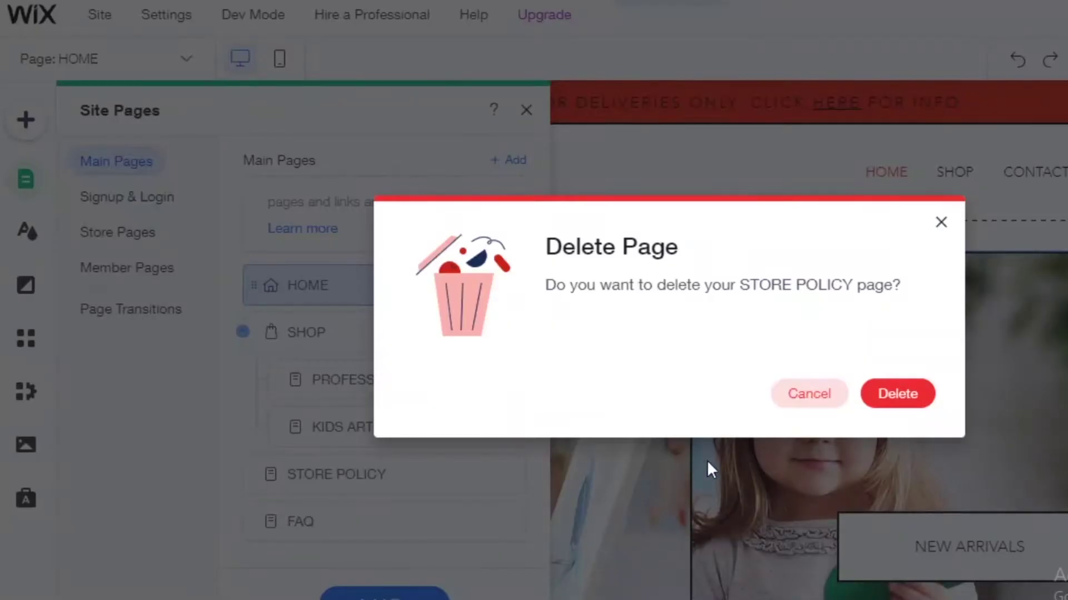
pyautogui.click(884, 398)
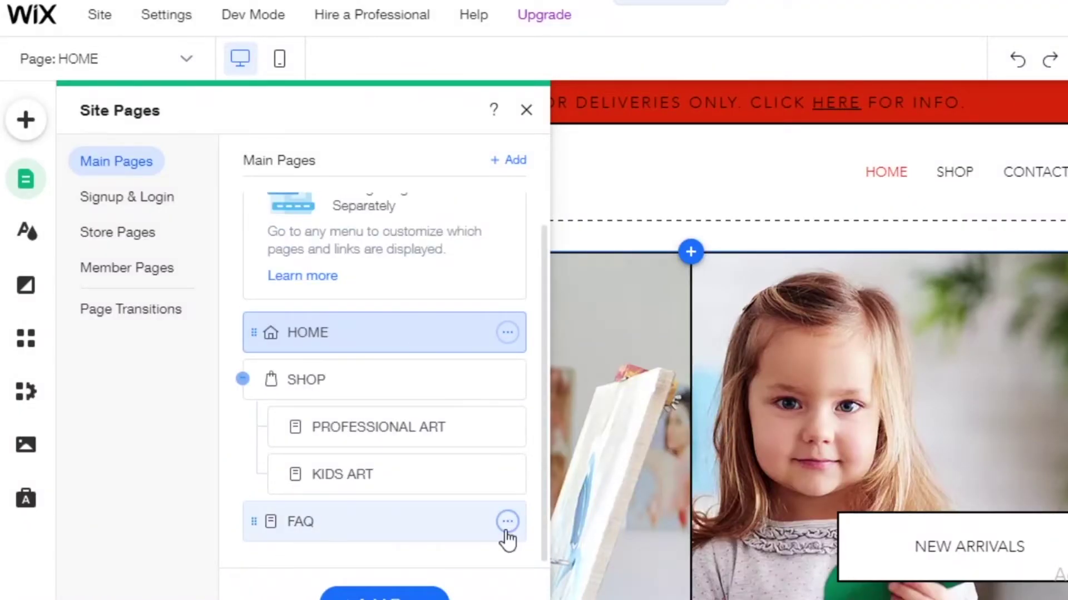
pyautogui.click(507, 523)
pyautogui.click(587, 524)
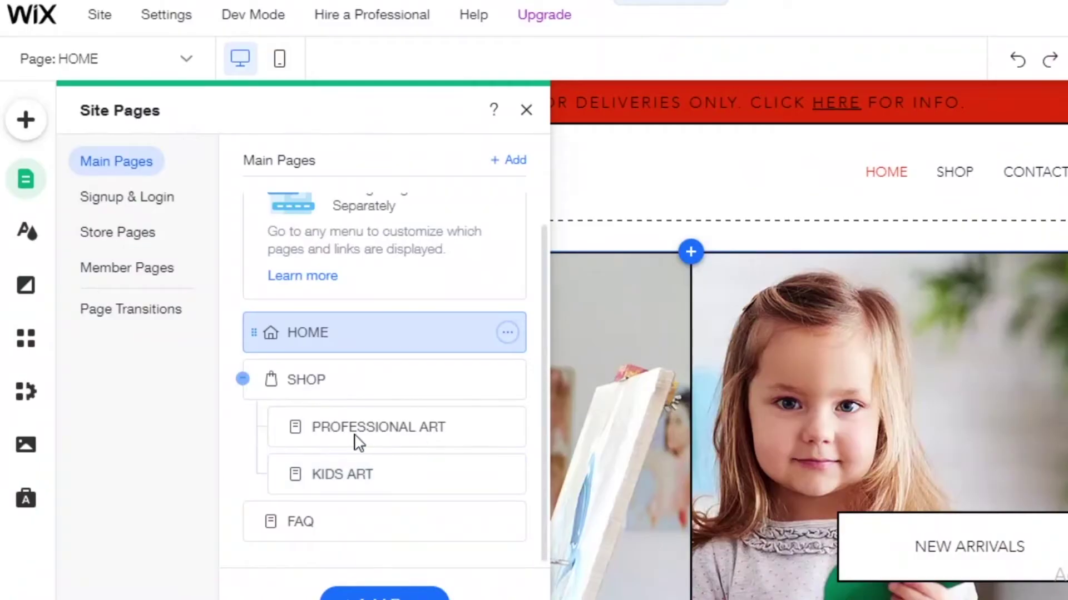
# - Rename the PROFESSIONAL ART subpage of SHOP to "CLOVER BANDS"
pyautogui.click(407, 455)
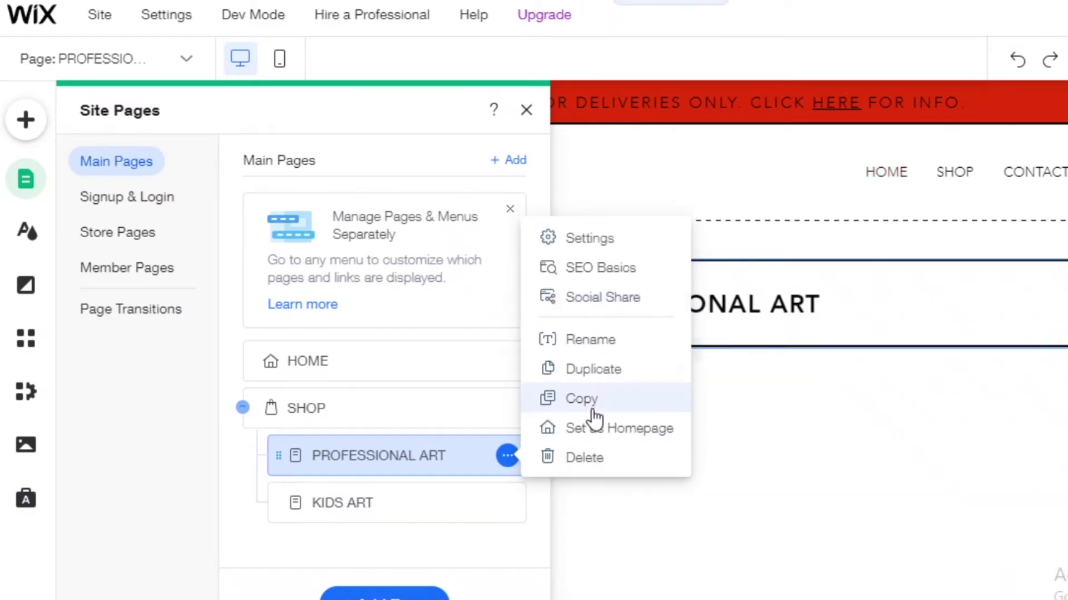
pyautogui.click(593, 342)
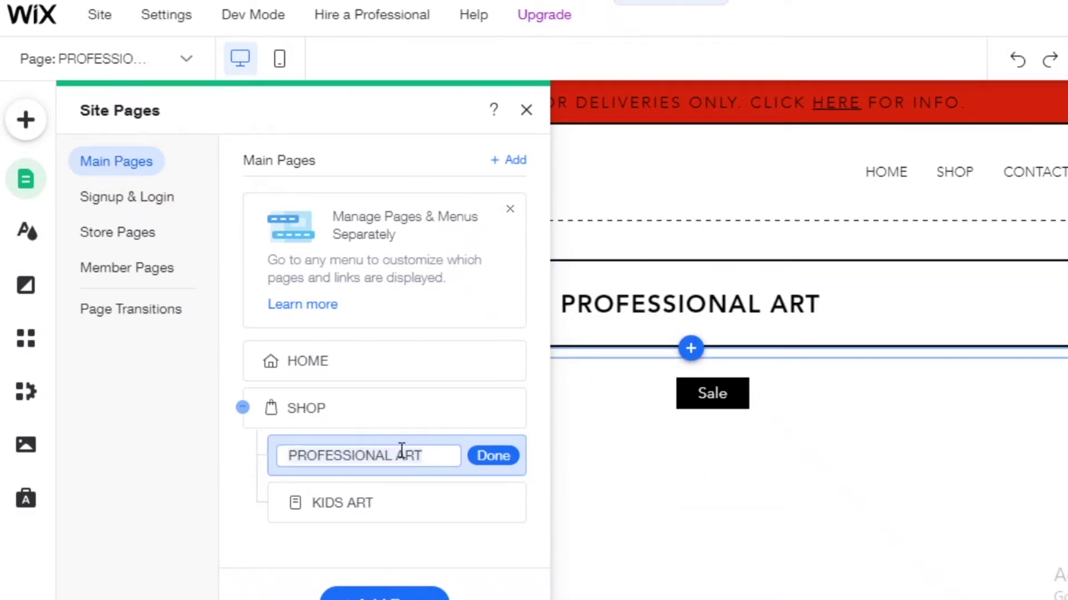
pyautogui.click(424, 461)
pyautogui.press('BackSpace')
pyautogui.press('BackSpace')
pyautogui.press('BackSpace')
pyautogui.press('BackSpace')
pyautogui.press('BackSpace')
pyautogui.press('BackSpace')
pyautogui.press('BackSpace')
pyautogui.press('BackSpace')
pyautogui.press('BackSpace')
pyautogui.press('BackSpace')
pyautogui.press('BackSpace')
pyautogui.press('BackSpace')
pyautogui.press('BackSpace')
pyautogui.press('BackSpace')
pyautogui.press('BackSpace')
pyautogui.write('C')
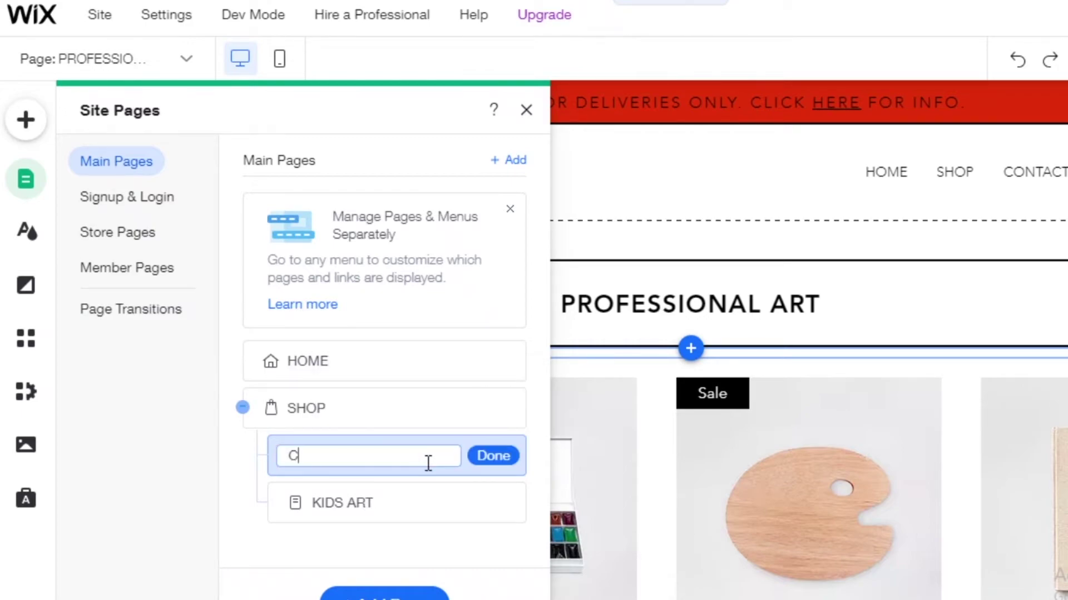
pyautogui.write('LOVER BAND')
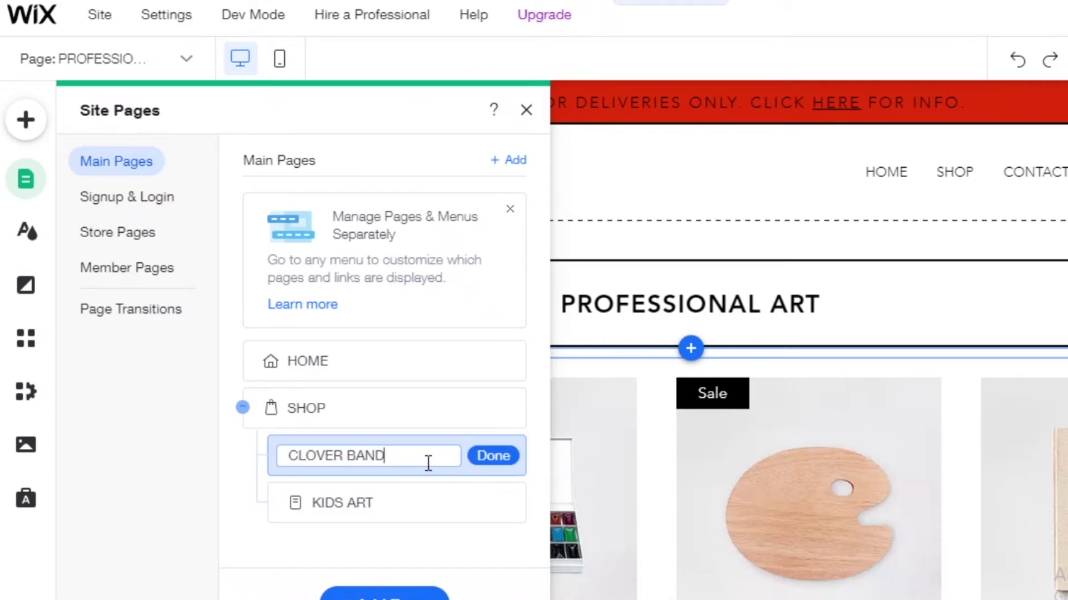
pyautogui.write('S')
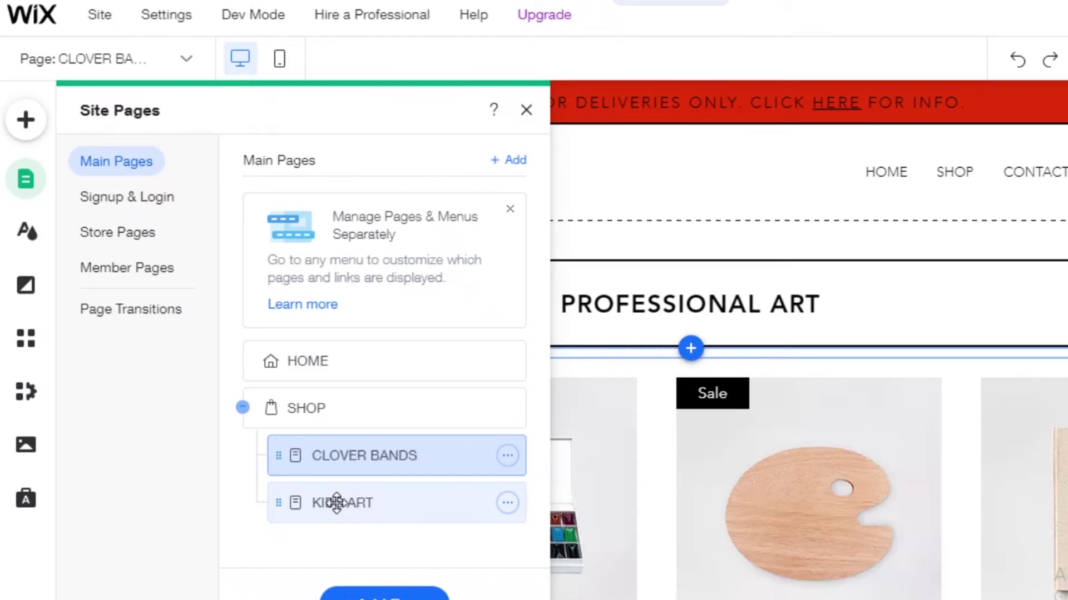
# - Rename the KIDS ART subpage of SHOP to "CLOVER NECKLACES"
pyautogui.click(507, 502)
pyautogui.click(581, 389)
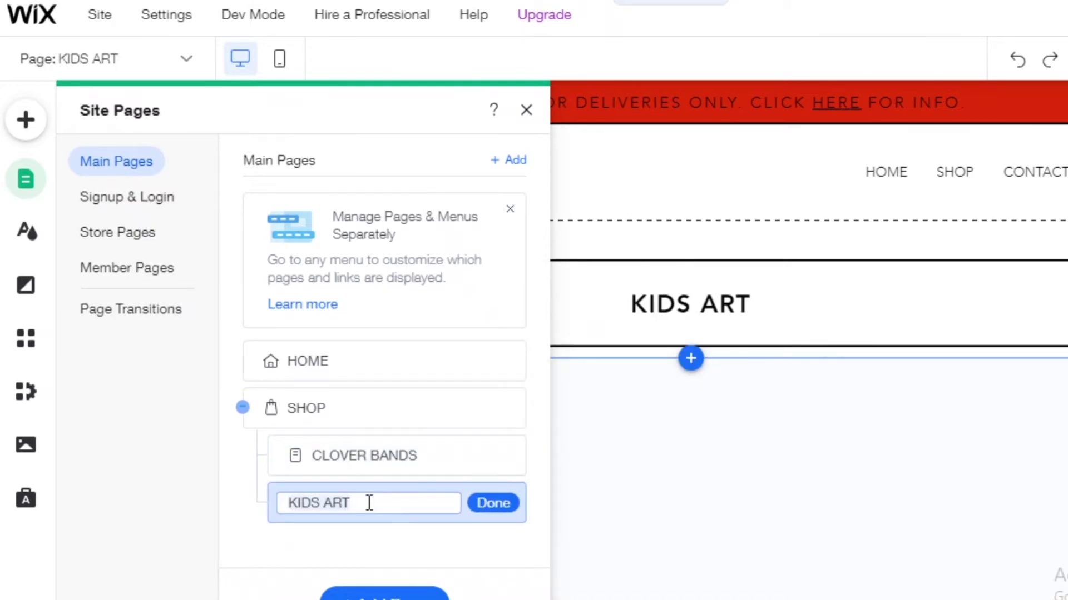
pyautogui.write('CLOVER NECKLACES')
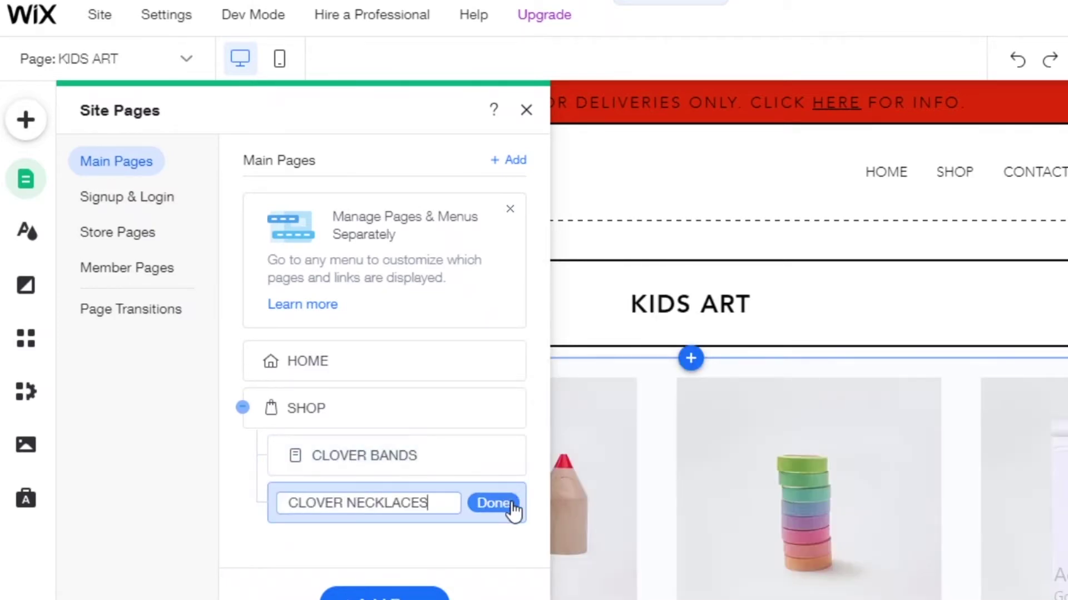
pyautogui.click(492, 503)
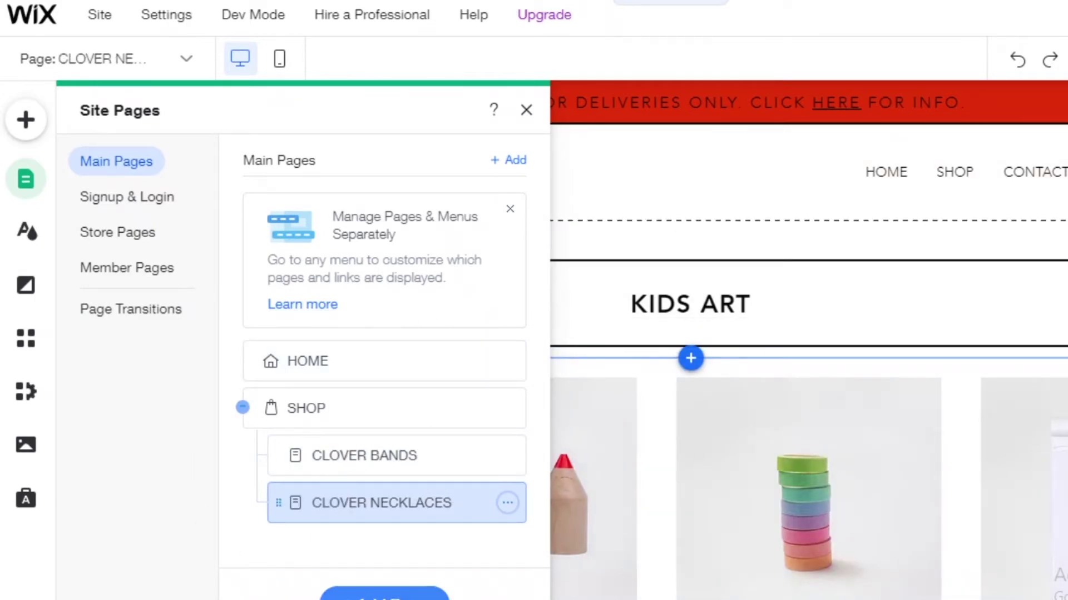
# - Add a blank page below CLOVER NECKLACES under SHOP, keep its default name, and close the page list
pyautogui.scroll(-1, 384, 589)
pyautogui.click(384, 578)
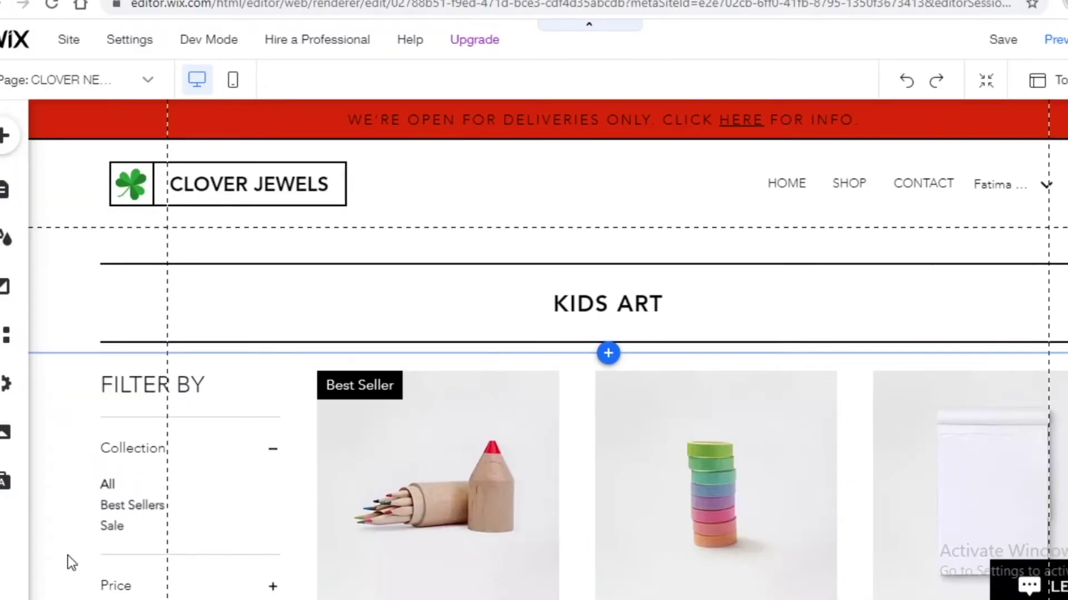
pyautogui.scroll(-5, 298, 300)
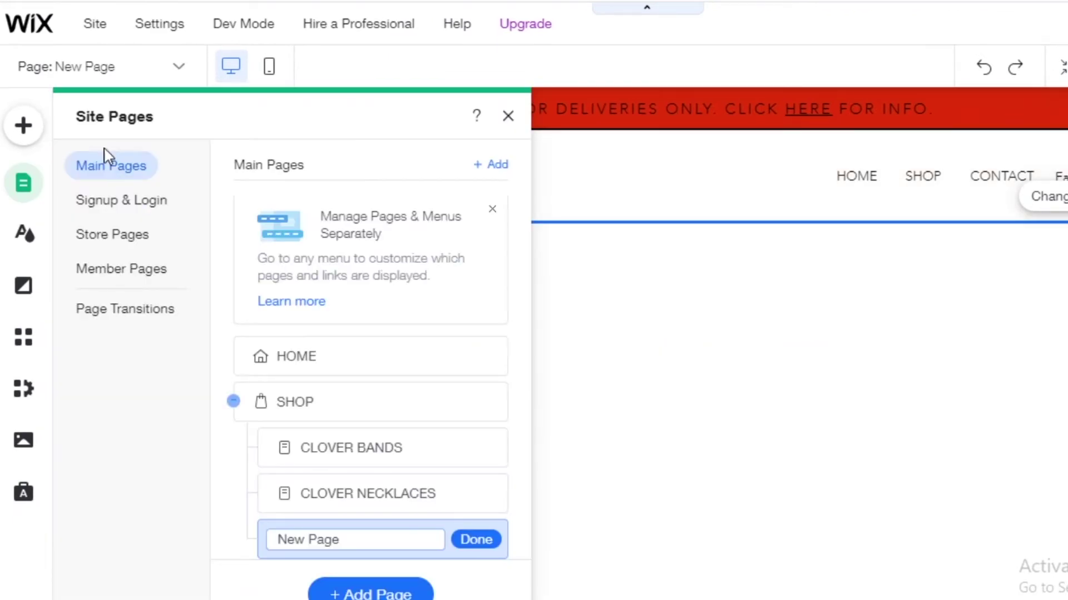
pyautogui.click(513, 123)
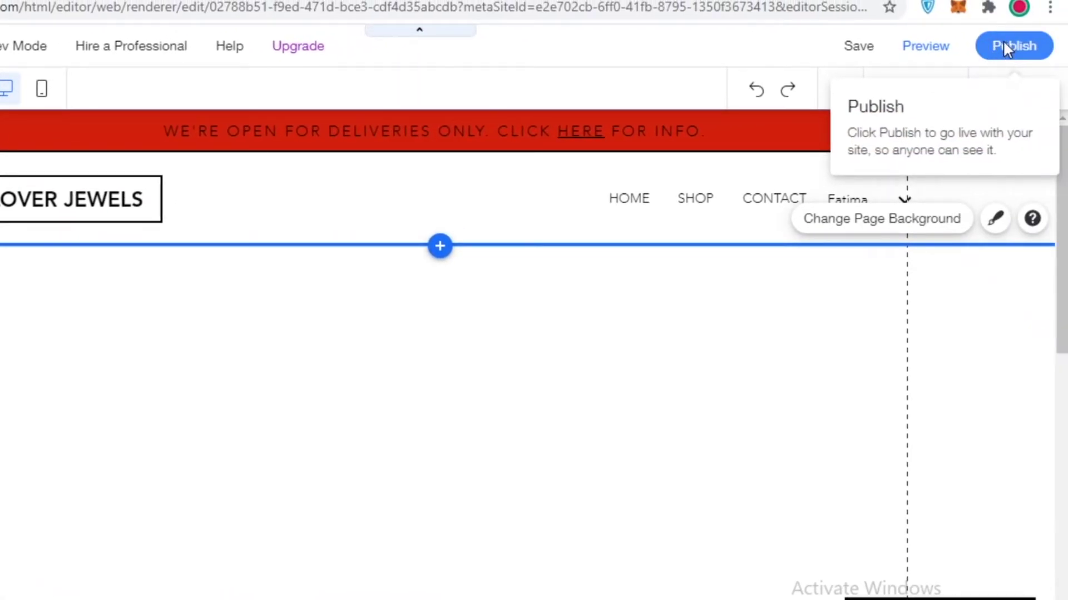
# - Start publishing the site and save it under the free Wix.com domain with the address ending "CLOVERRRJEWELS"
pyautogui.click(1005, 47)
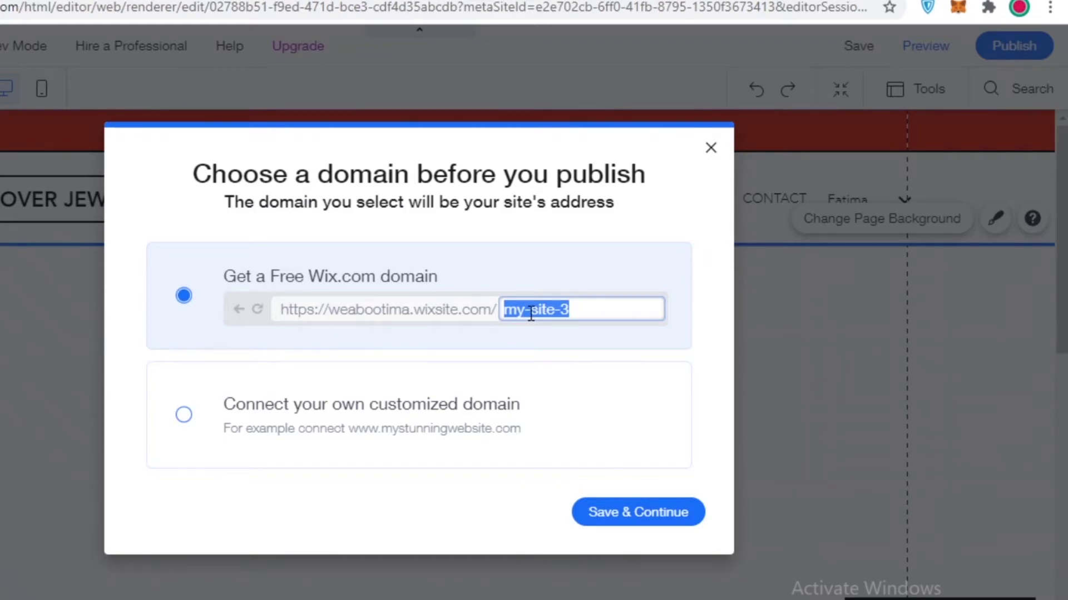
pyautogui.write('CLOVERRJEWELS')
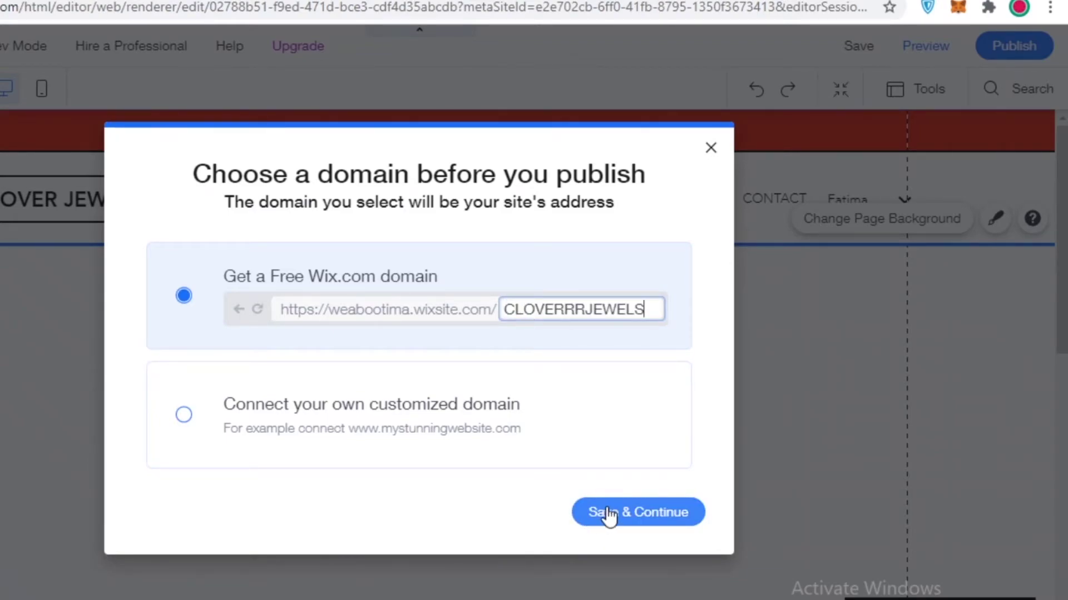
pyautogui.click(610, 512)
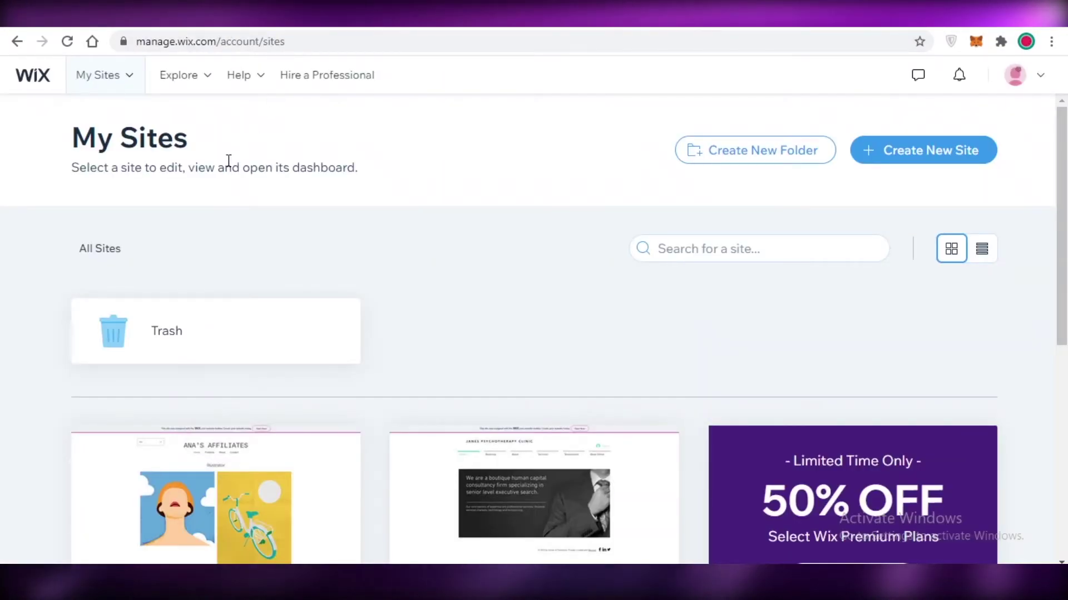
# - Refresh the My Sites list and open the dashboard of the Cloverrrjewels site
pyautogui.click(67, 42)
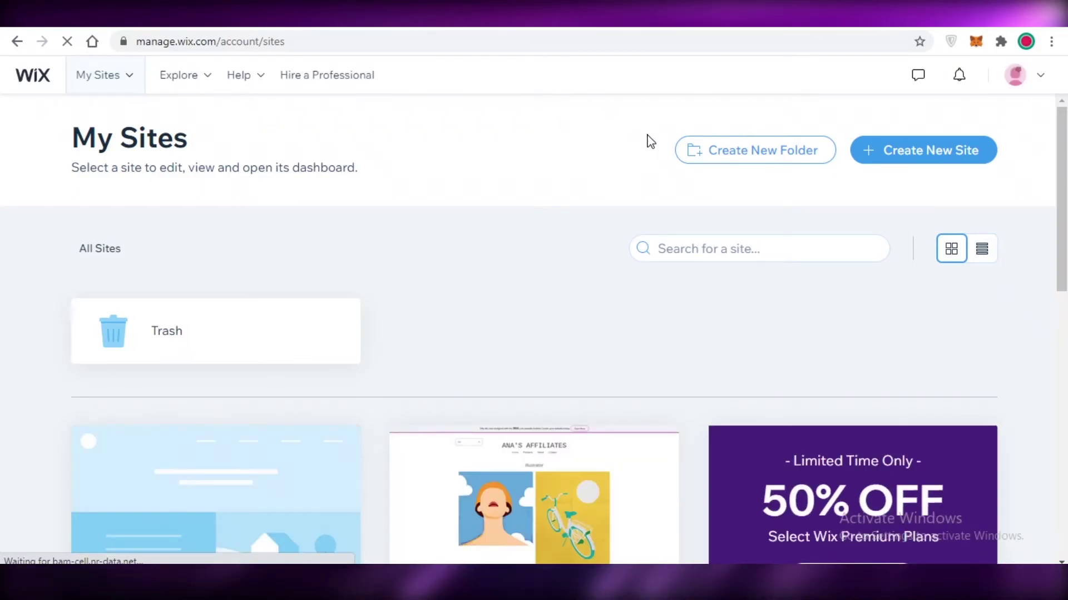
pyautogui.scroll(-5, 648, 153)
pyautogui.scroll(3, 639, 172)
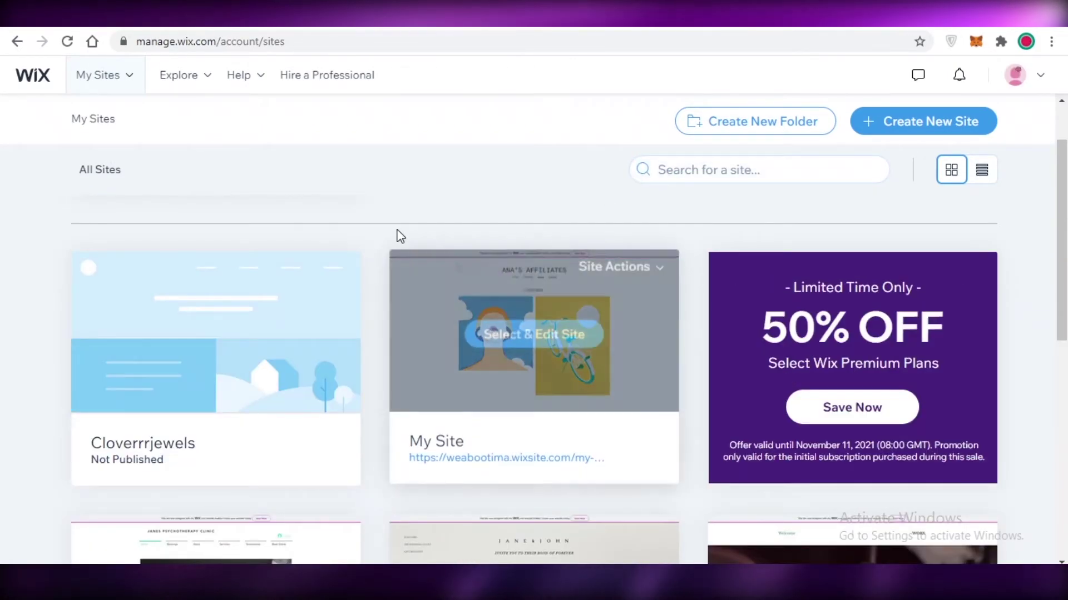
pyautogui.moveTo(210, 329)
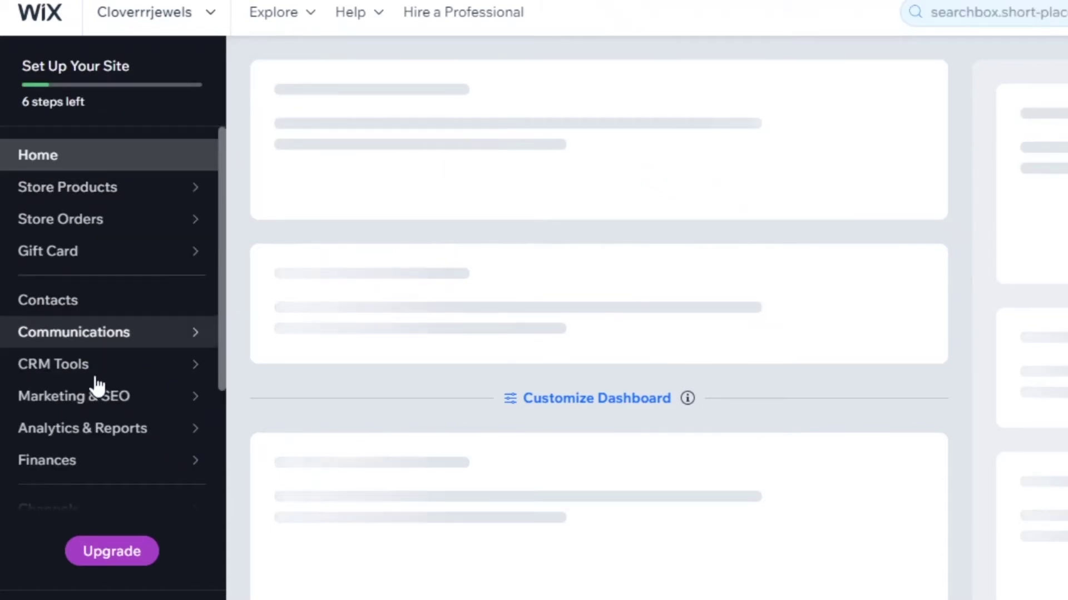
# - Open the store's product list, dismiss the product type tip, and start a new physical product
pyautogui.click(107, 195)
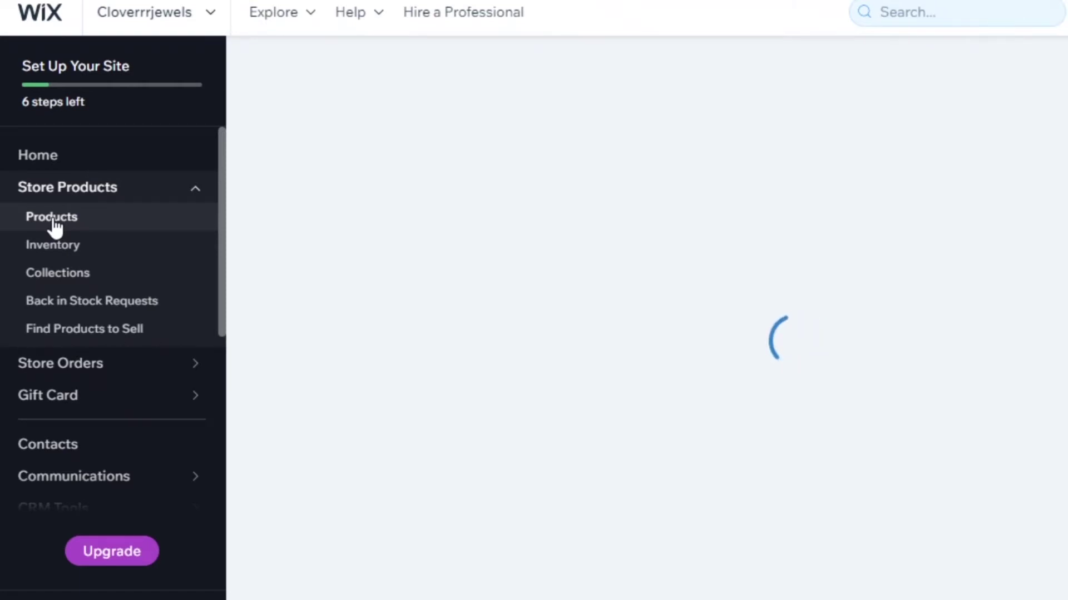
pyautogui.click(42, 217)
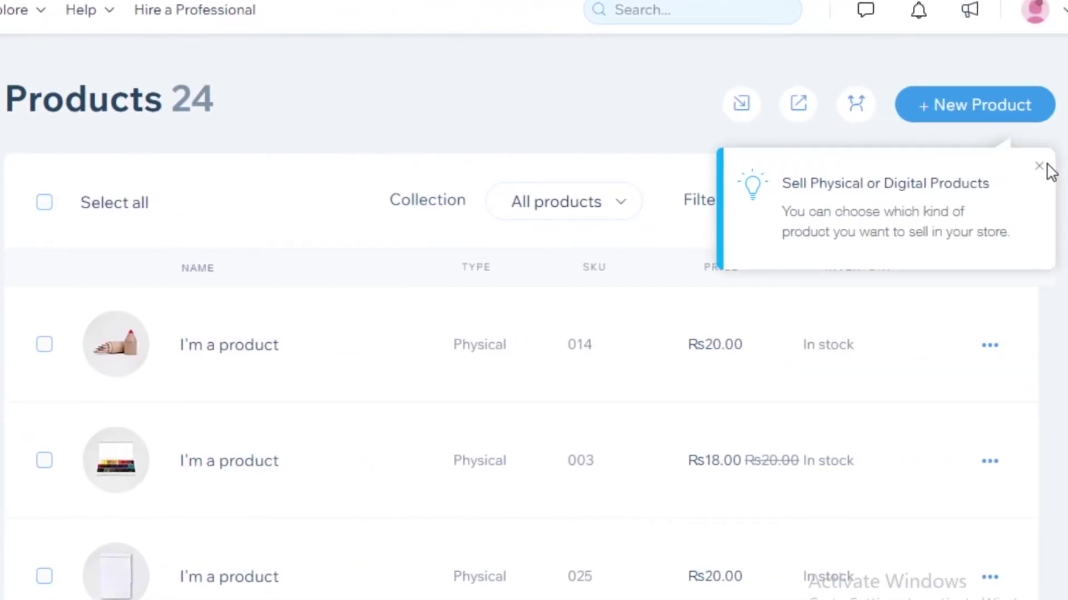
pyautogui.click(1039, 166)
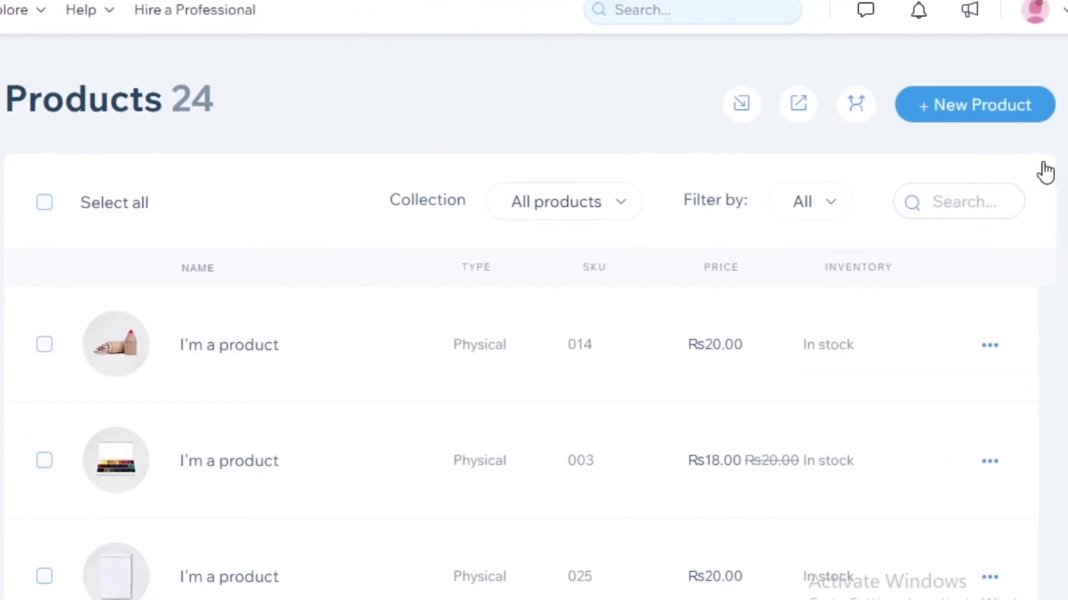
pyautogui.click(981, 109)
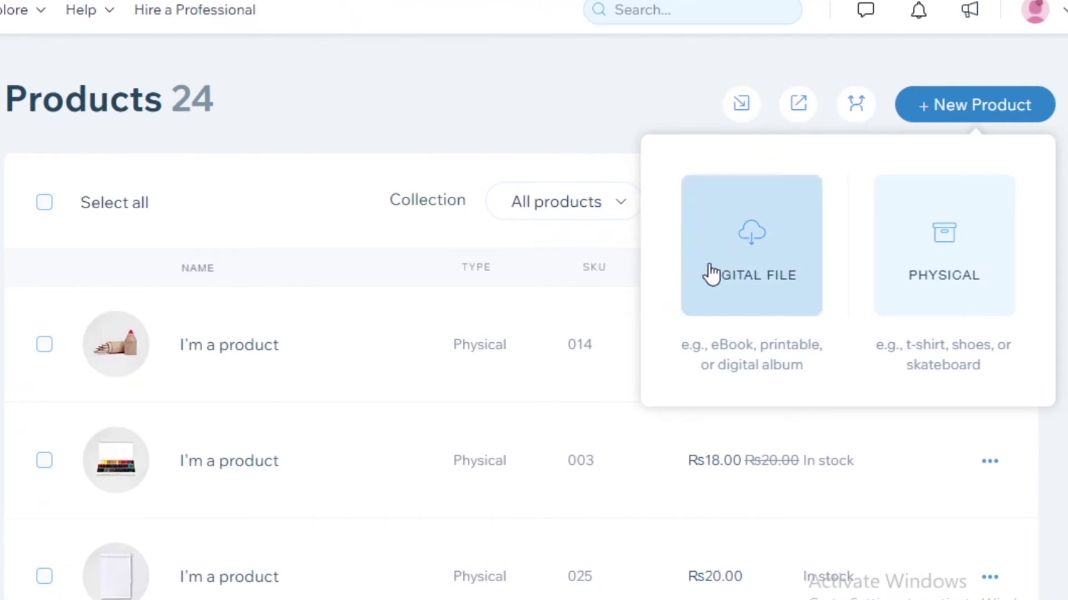
pyautogui.click(937, 223)
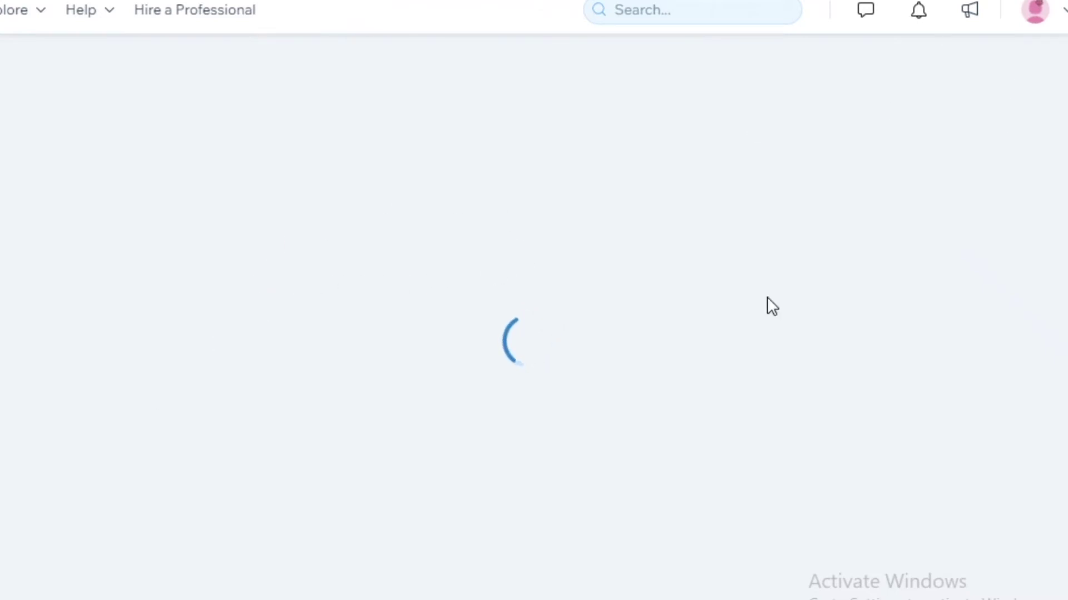
# - Upload "gold necklace2jpg" from the Downloads folder and add it as the new product's image
pyautogui.scroll(-5, 184, 379)
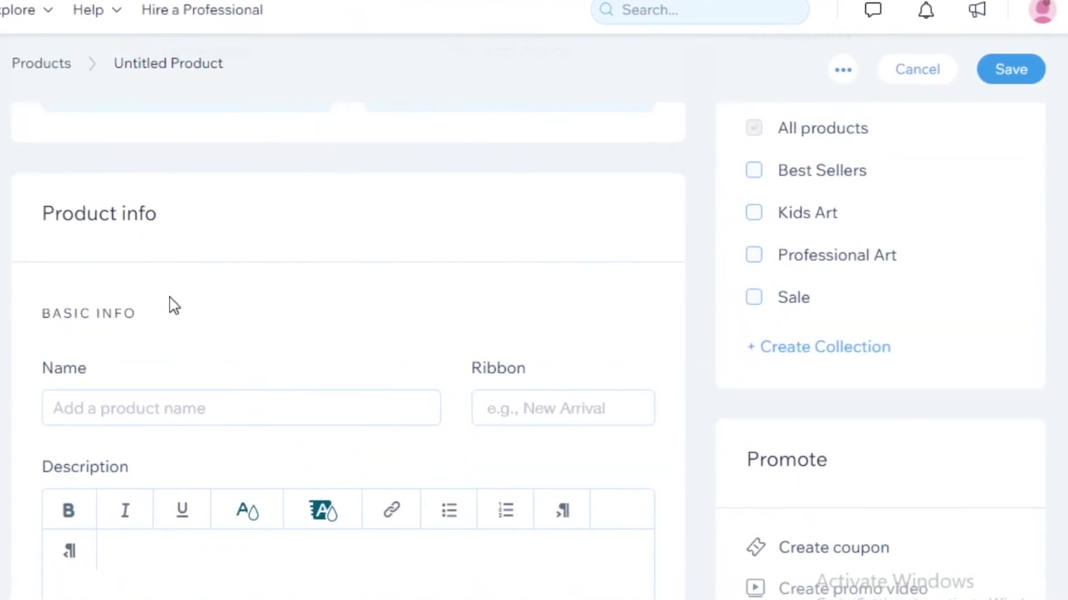
pyautogui.scroll(3, 175, 272)
pyautogui.scroll(1, 189, 262)
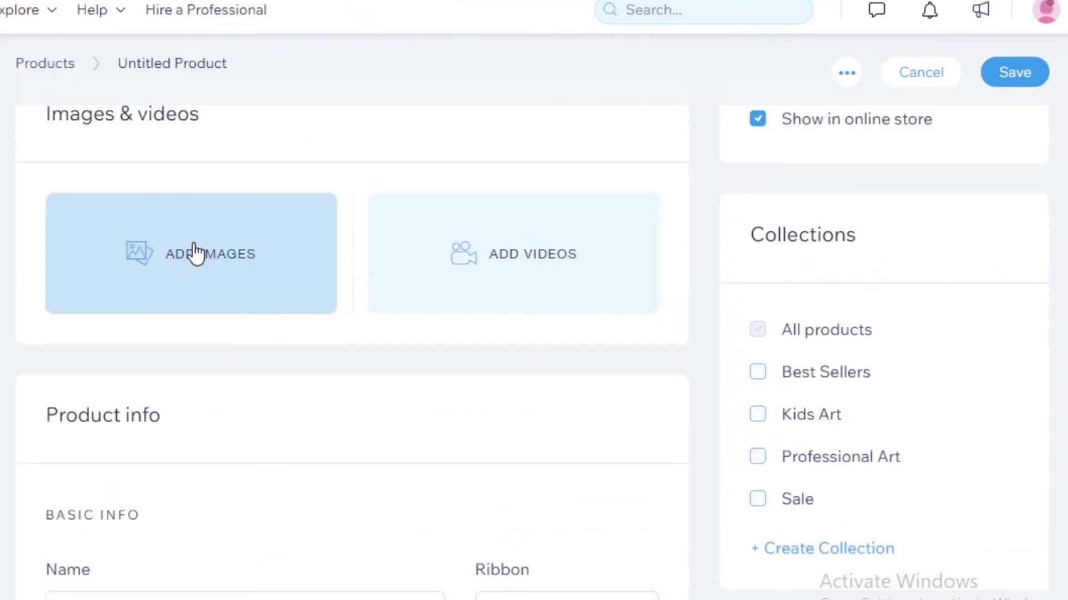
pyautogui.click(194, 254)
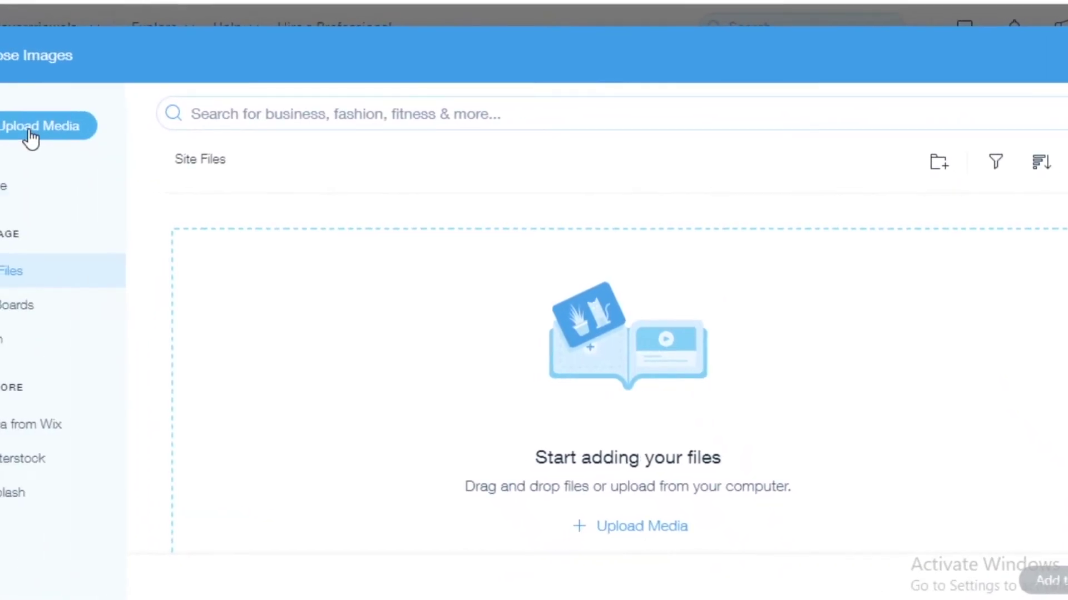
pyautogui.click(131, 133)
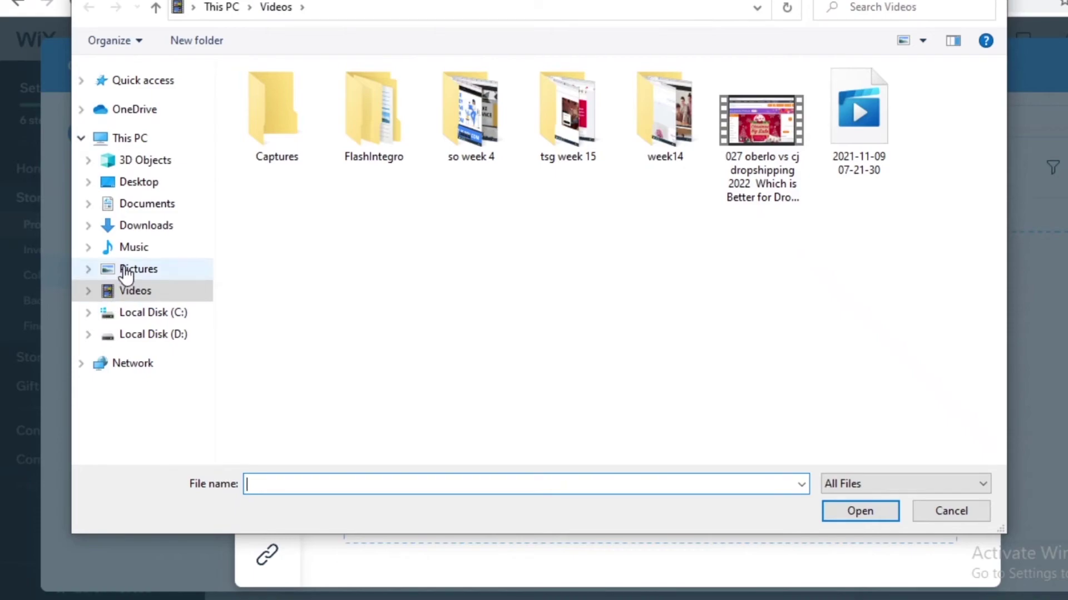
pyautogui.click(127, 273)
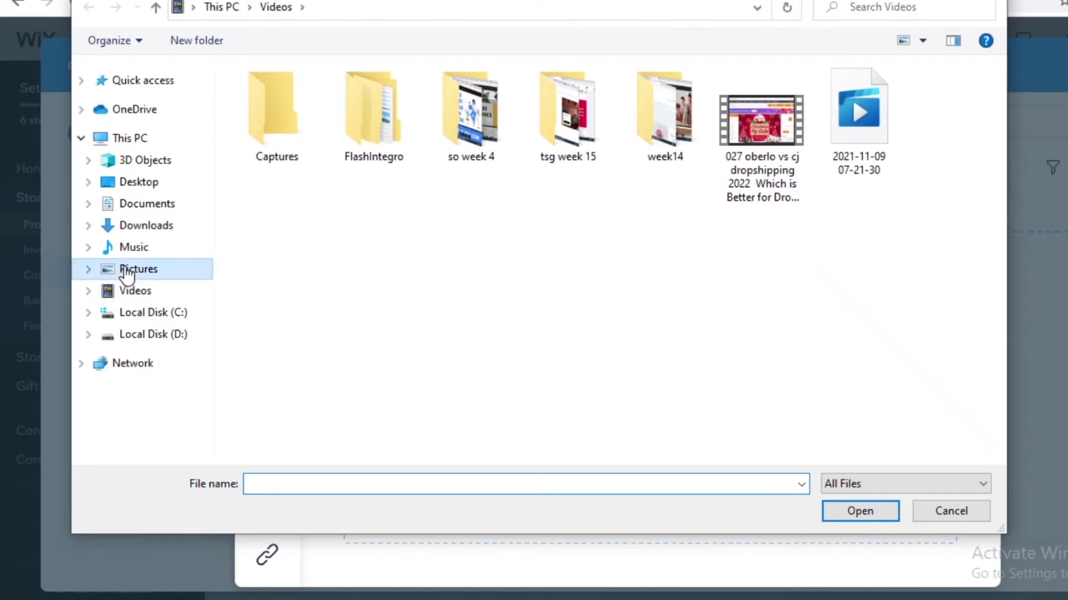
pyautogui.click(141, 231)
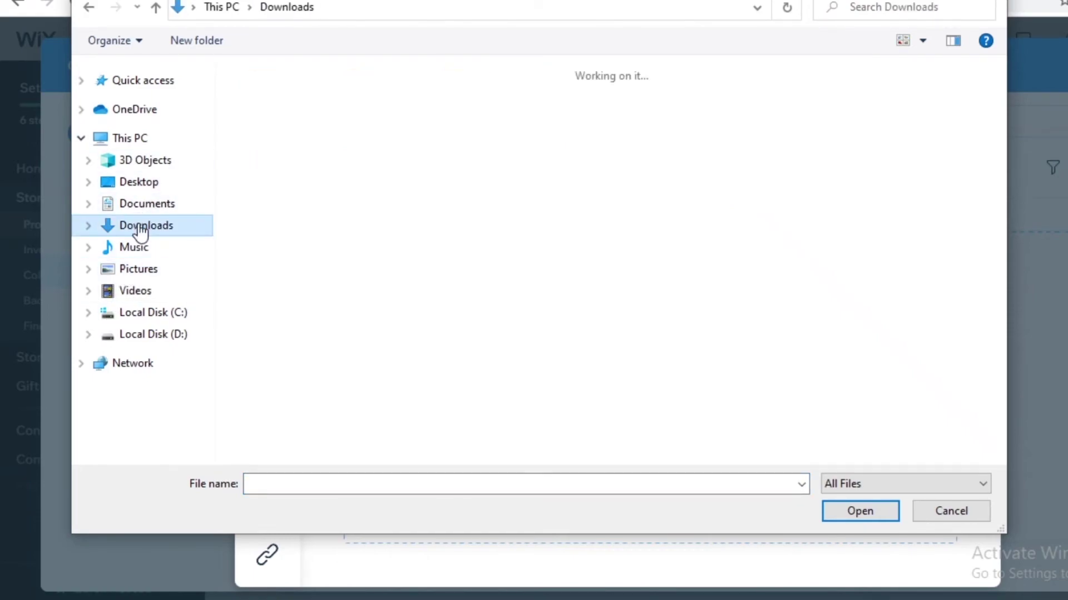
pyautogui.click(676, 356)
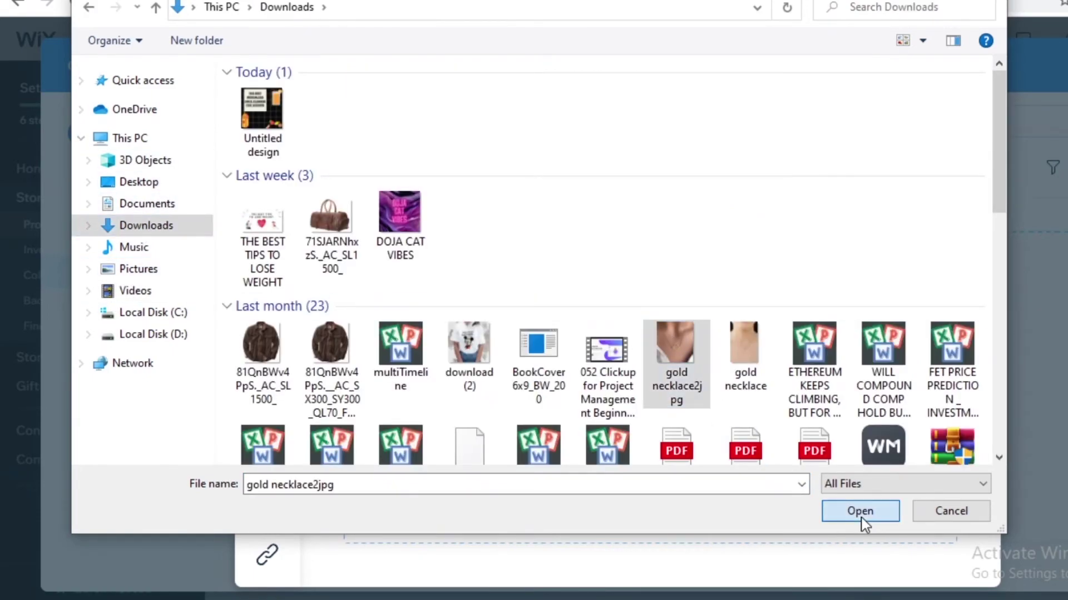
pyautogui.click(860, 512)
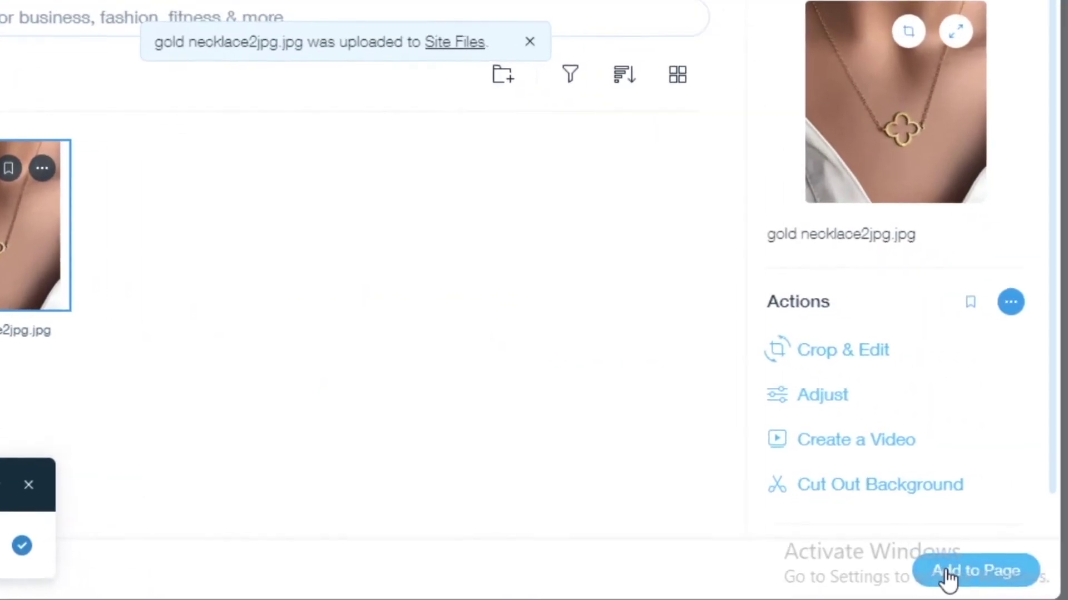
pyautogui.click(1064, 572)
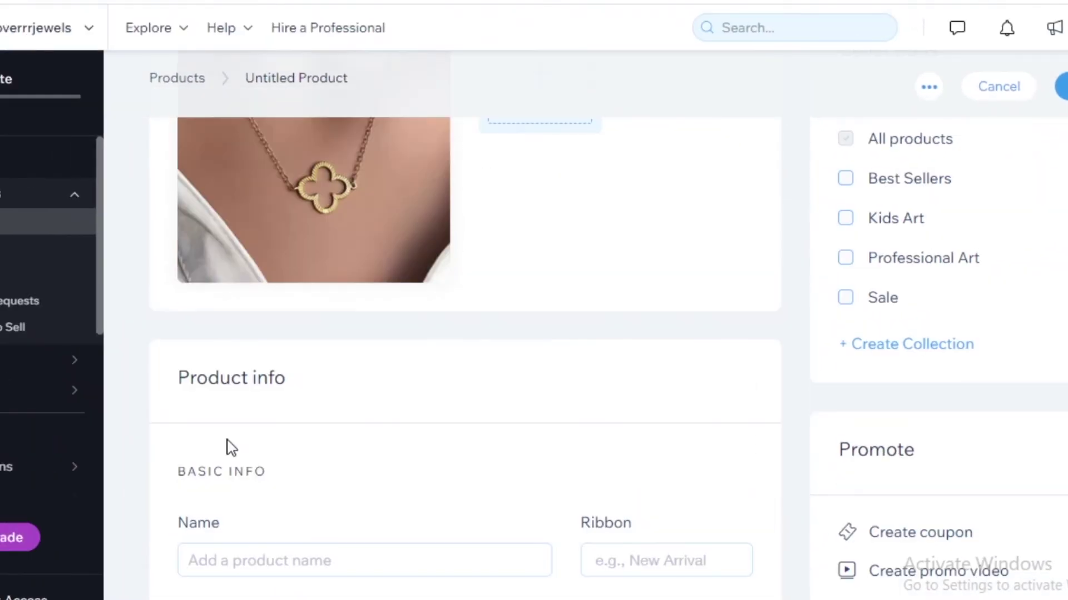
# - Name the product "Hollow Clover Necklace" and give it the ribbon "NEW ARRIVAL"
pyautogui.scroll(-5, 215, 495)
pyautogui.scroll(5, 308, 273)
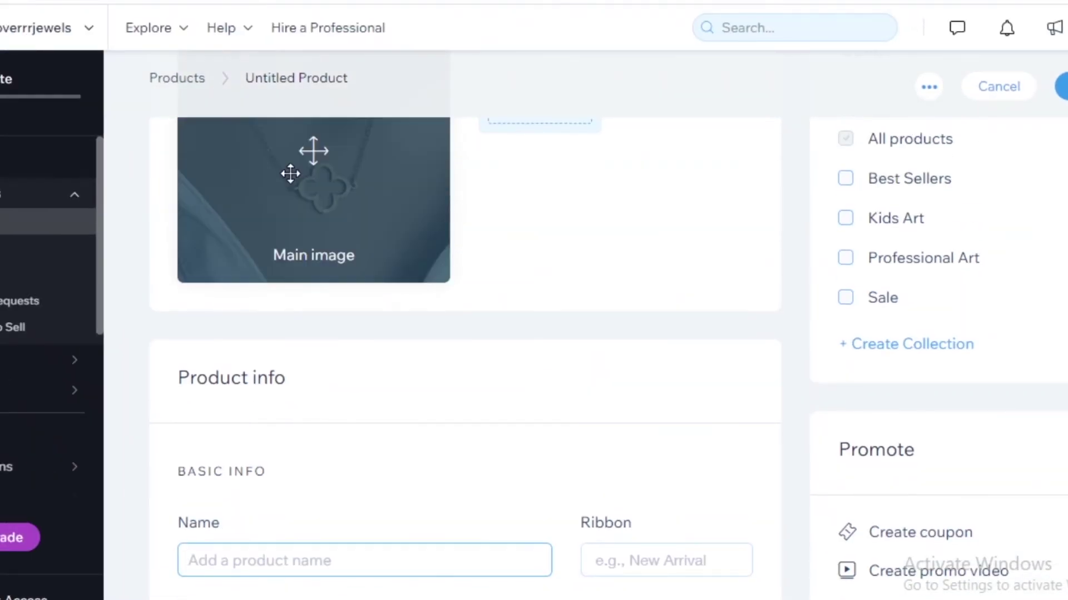
pyautogui.scroll(-3, 382, 329)
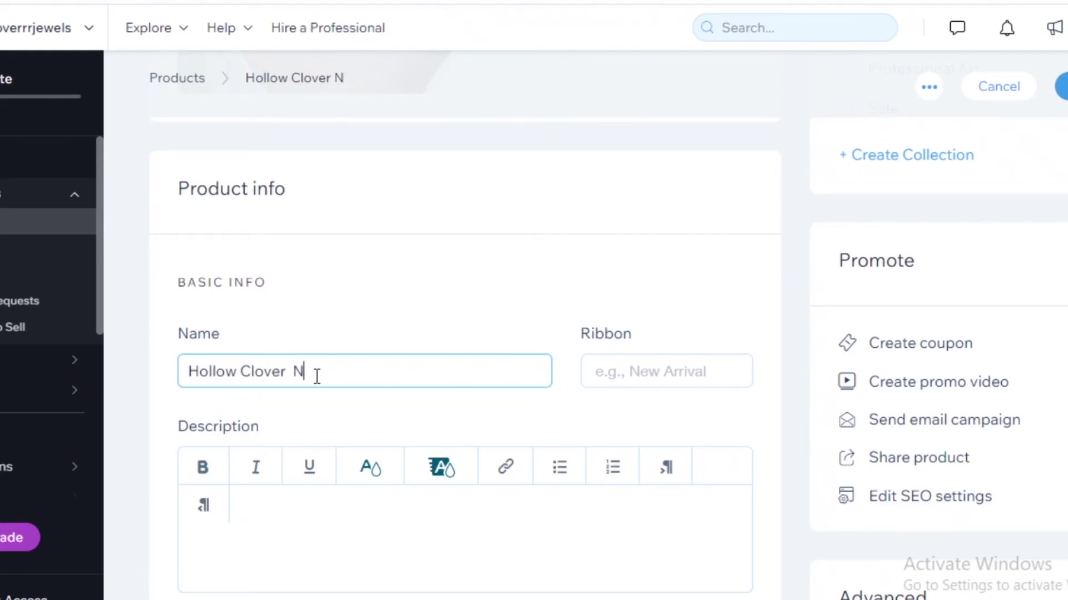
pyautogui.write('cklace')
pyautogui.scroll(-3, 612, 245)
pyautogui.click(652, 210)
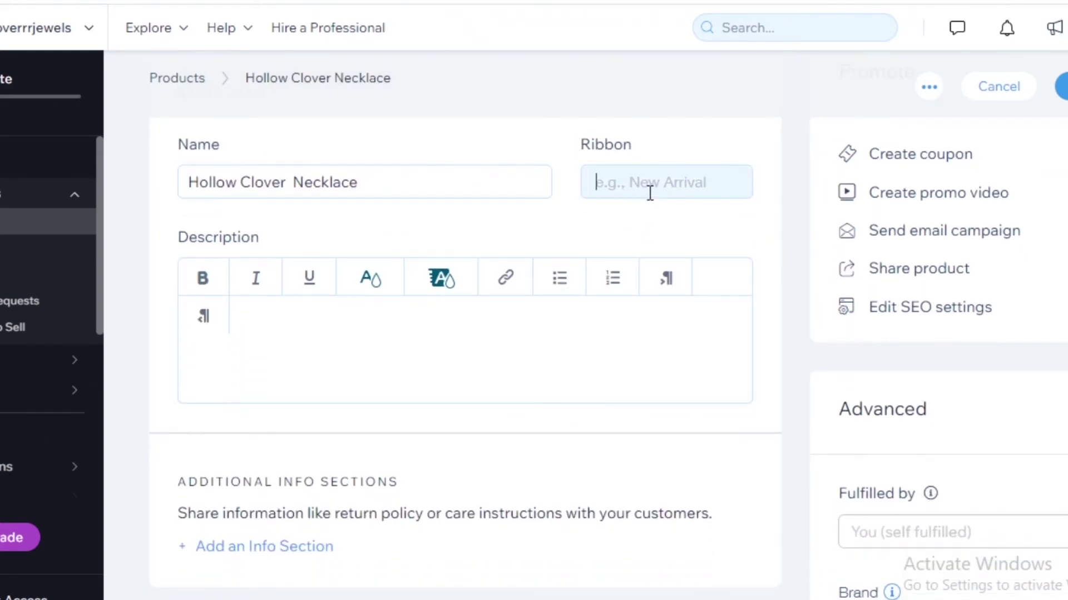
pyautogui.press('BackSpace')
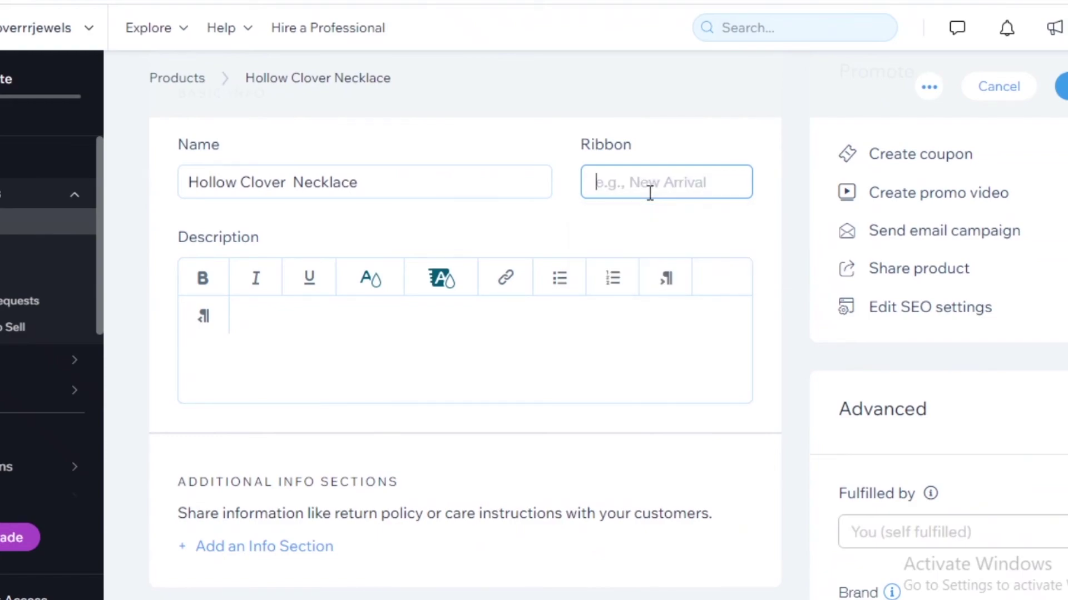
pyautogui.write('NEW ARRIVAL')
# - Enter "as" as a placeholder product description and set the price to Rs 31
pyautogui.click(538, 350)
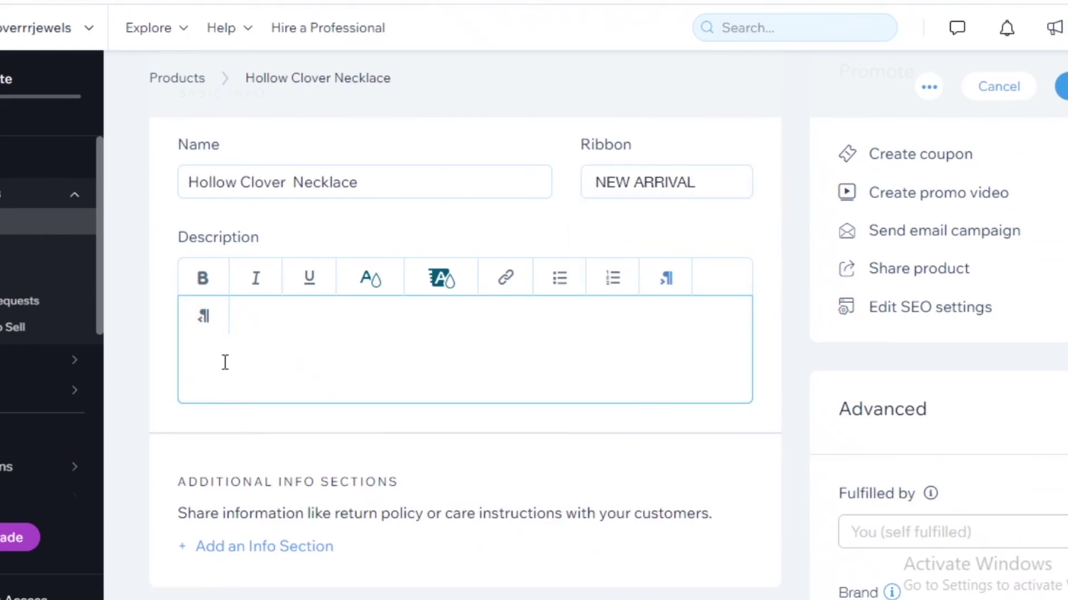
pyautogui.scroll(-1, 385, 328)
pyautogui.scroll(-3, 385, 328)
pyautogui.write('as')
pyautogui.scroll(-5, 375, 250)
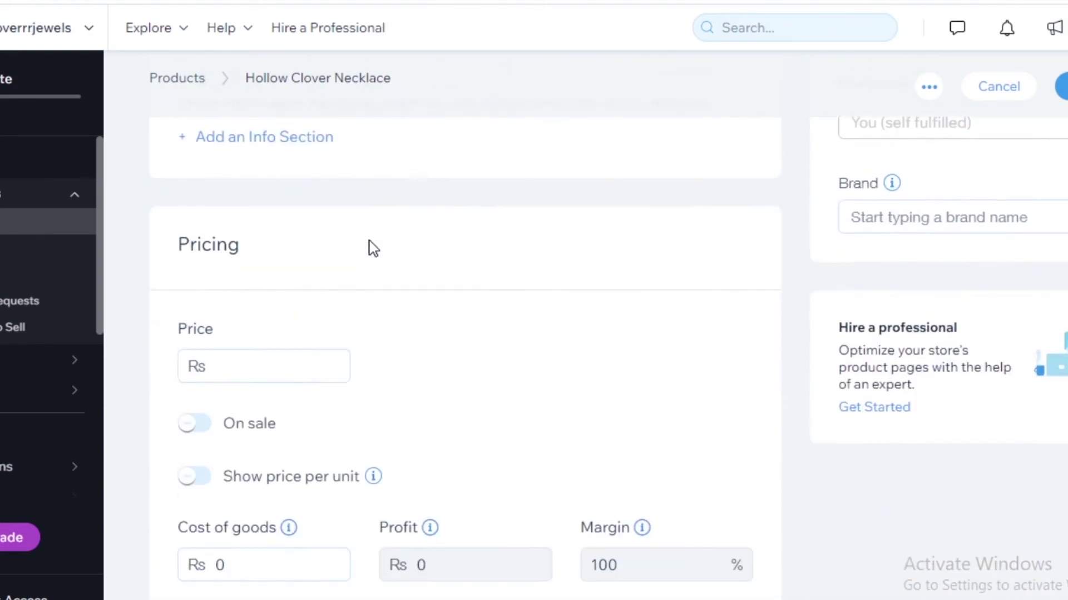
pyautogui.click(224, 305)
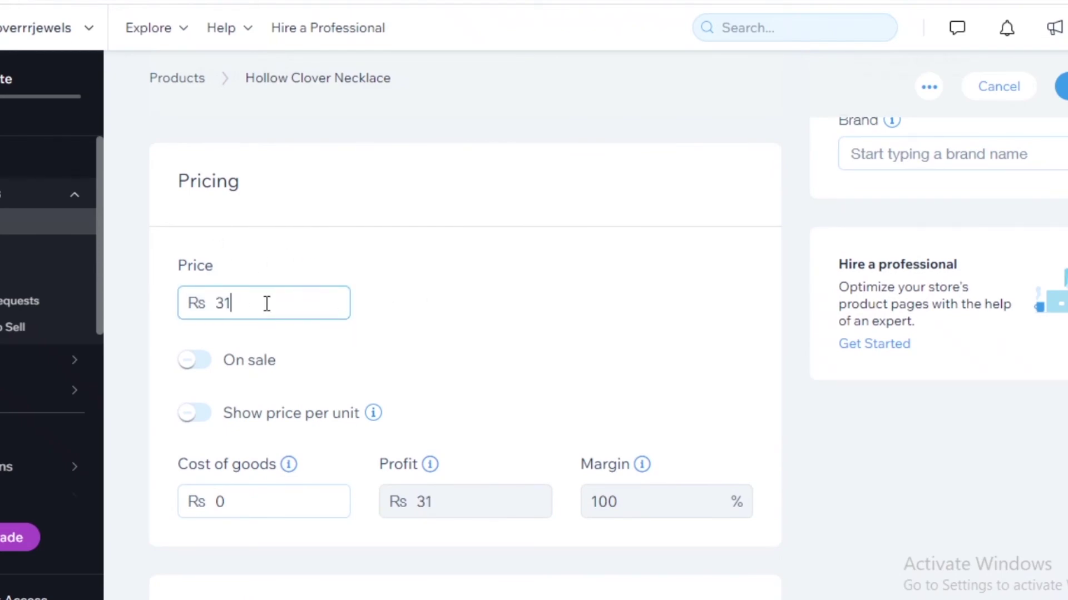
# - Try out the On sale and Show price per unit pricing options, leaving both switched off
pyautogui.click(194, 362)
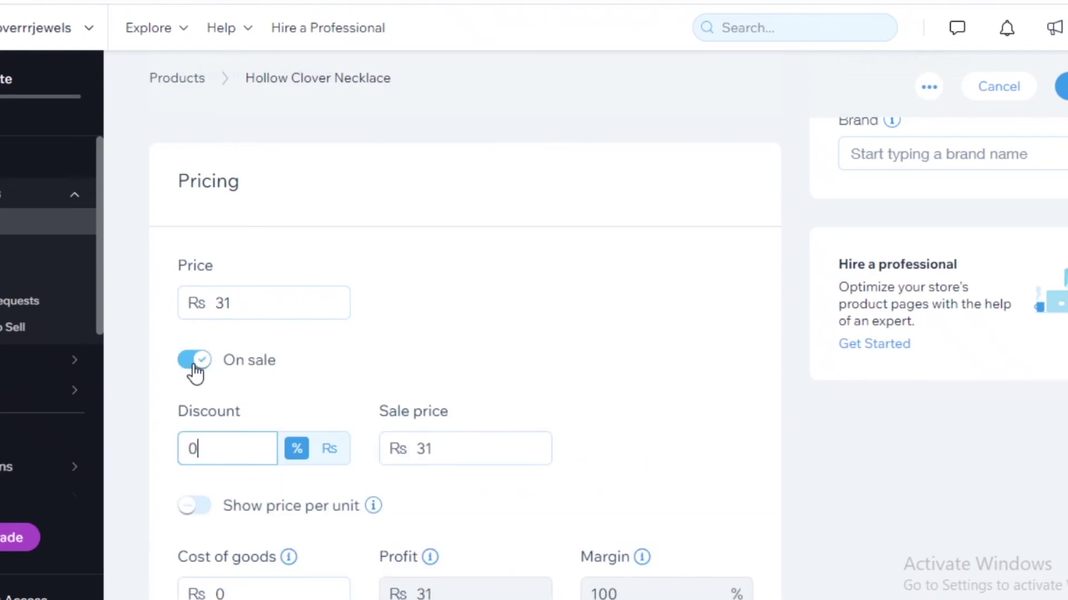
pyautogui.click(194, 366)
pyautogui.click(194, 365)
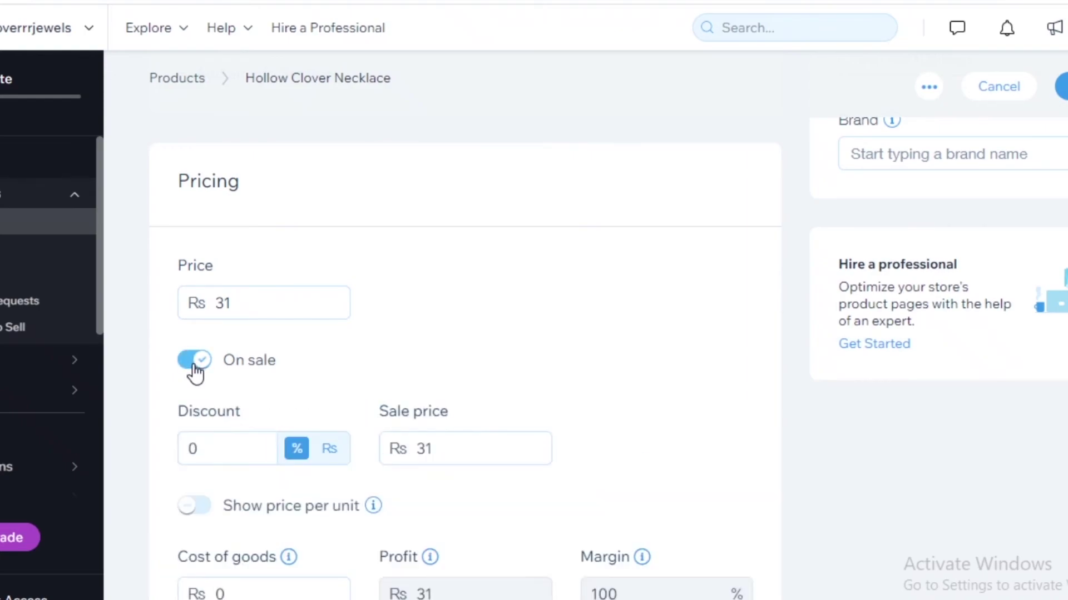
pyautogui.click(195, 367)
pyautogui.click(199, 427)
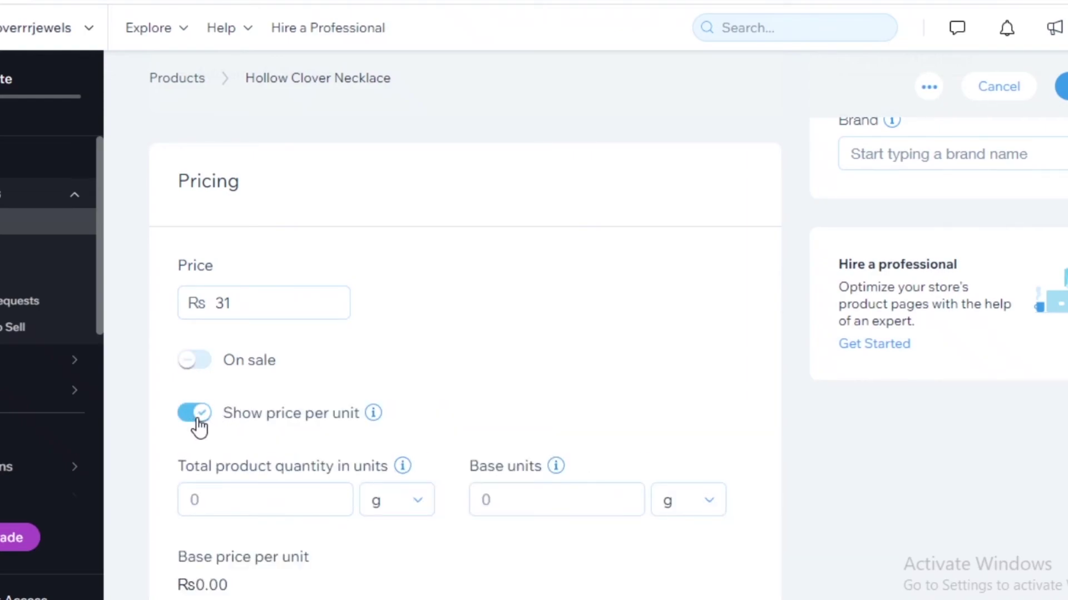
pyautogui.click(199, 427)
# - Look over the product's remaining sections and save the Hollow Clover Necklace product
pyautogui.scroll(-8, 200, 389)
pyautogui.scroll(2, 262, 378)
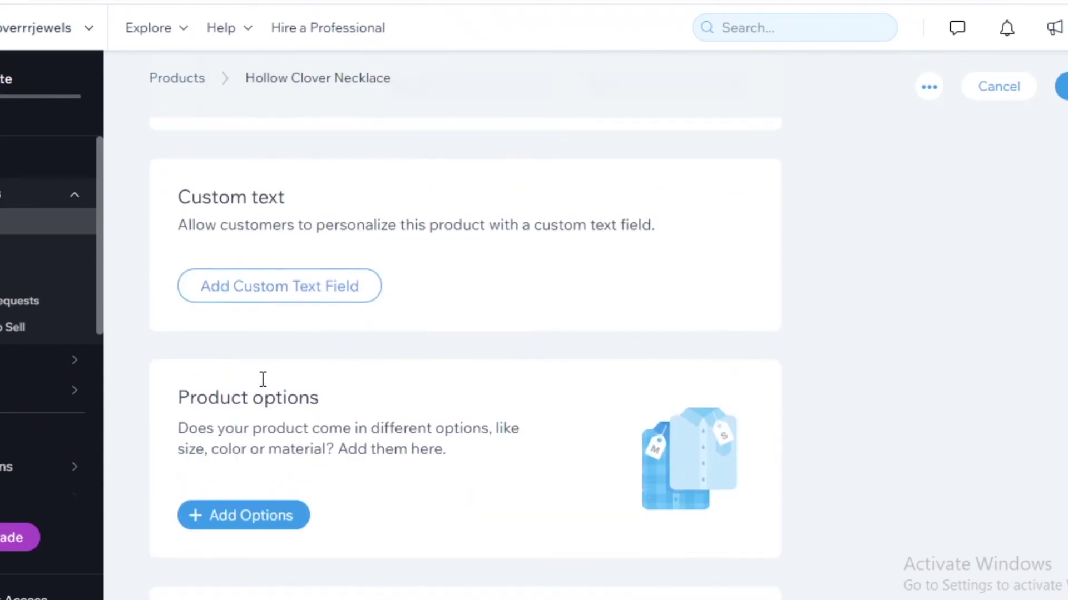
pyautogui.scroll(10, 263, 379)
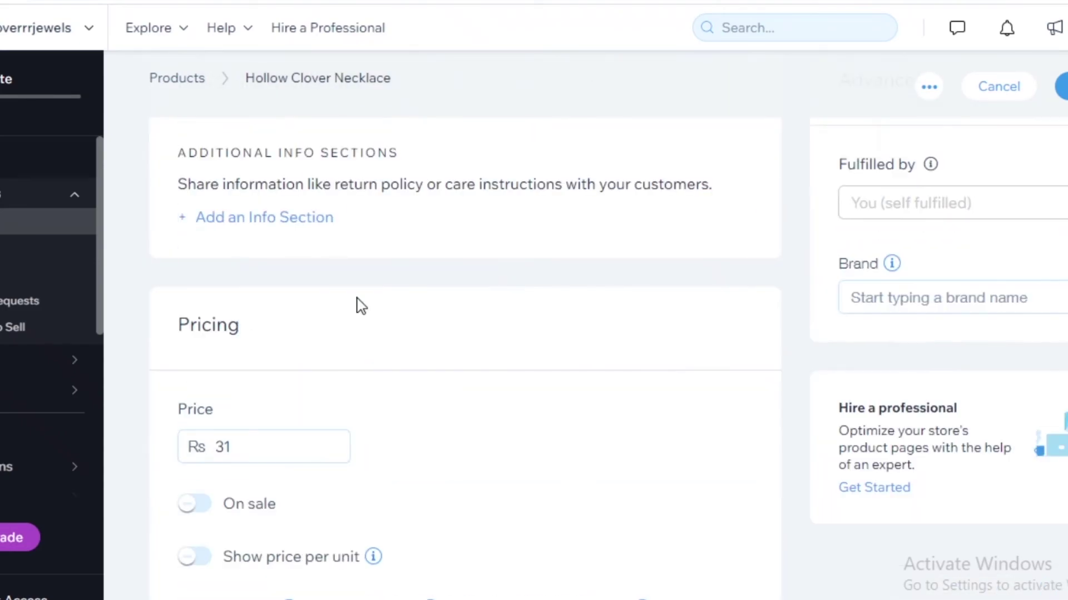
pyautogui.scroll(10, 511, 290)
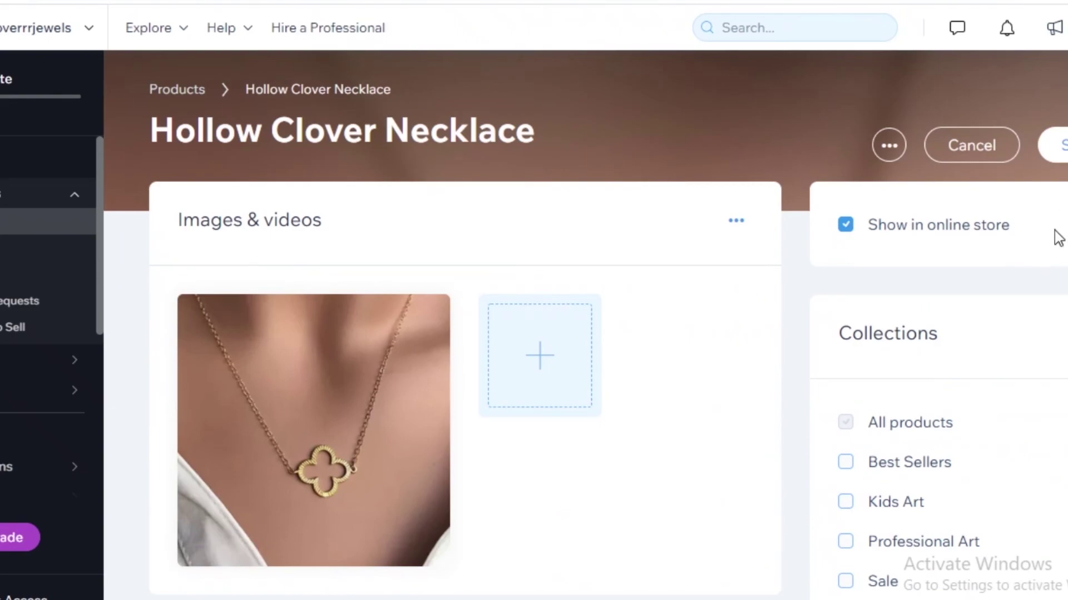
pyautogui.scroll(-2, 869, 338)
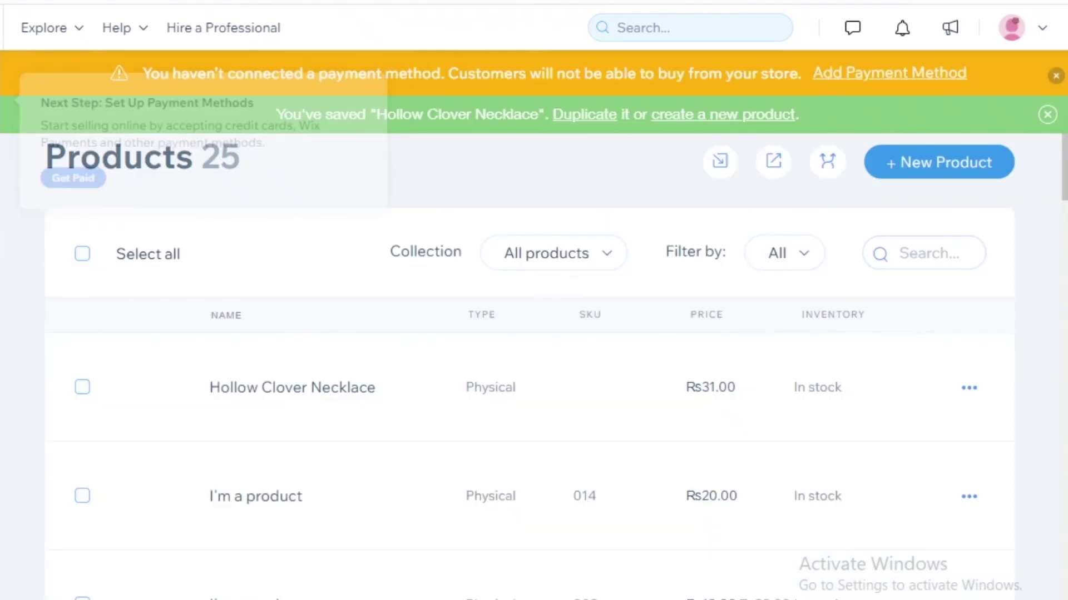
# - Return to the dashboard home, open the site preview, and examine how the new necklace is listed on the SHOP page
pyautogui.click(109, 166)
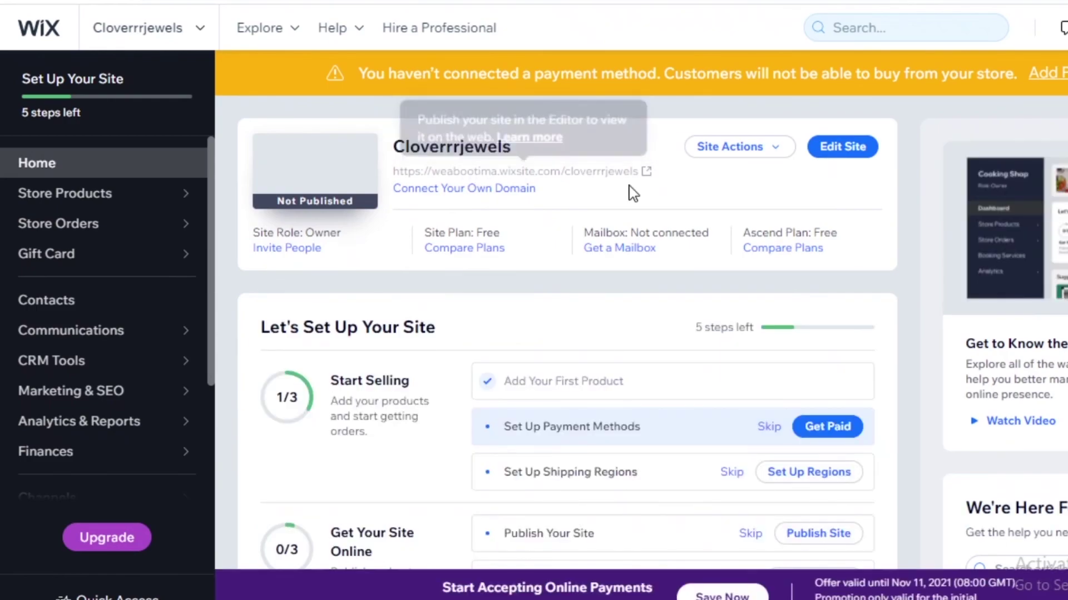
pyautogui.click(603, 176)
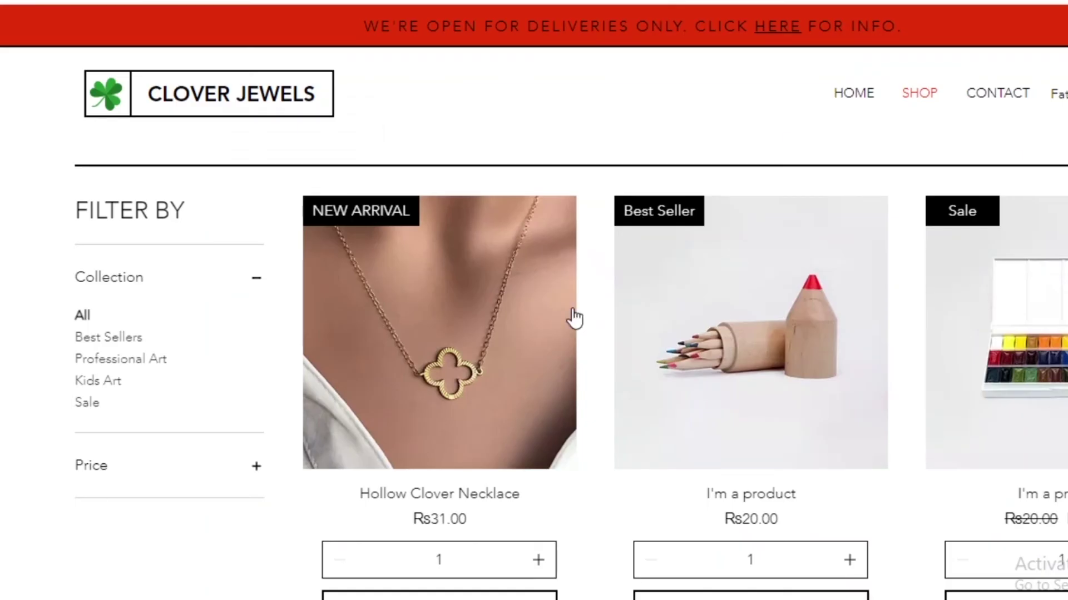
pyautogui.scroll(-3, 334, 356)
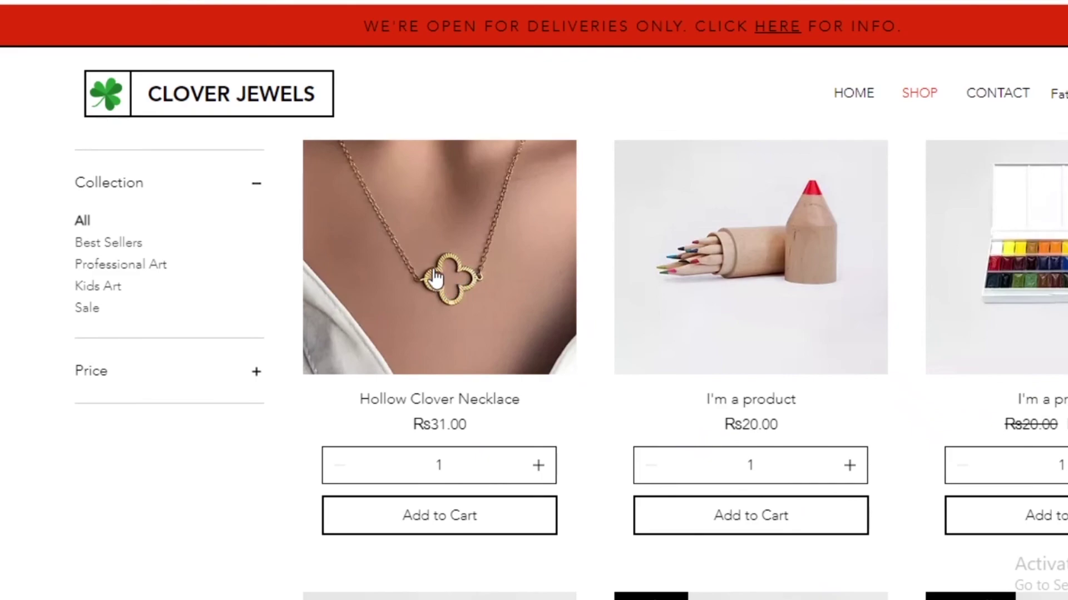
pyautogui.scroll(2, 445, 278)
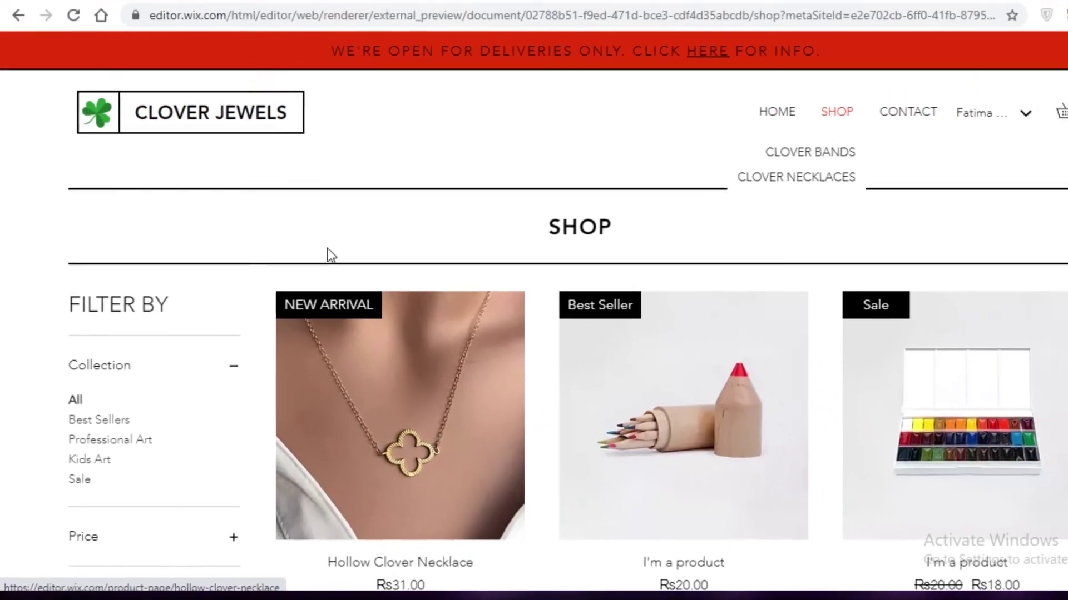
pyautogui.scroll(-3, 326, 270)
pyautogui.scroll(1, 328, 312)
pyautogui.scroll(-1, 361, 333)
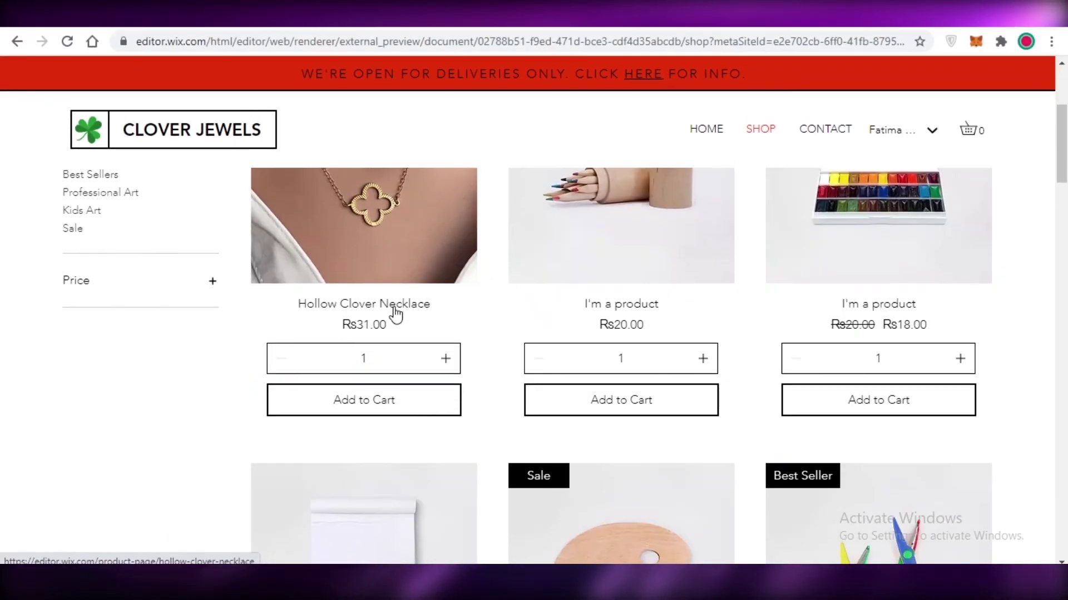
pyautogui.scroll(4, 334, 334)
pyautogui.scroll(-5, 274, 367)
pyautogui.scroll(4, 276, 331)
pyautogui.scroll(1, 267, 320)
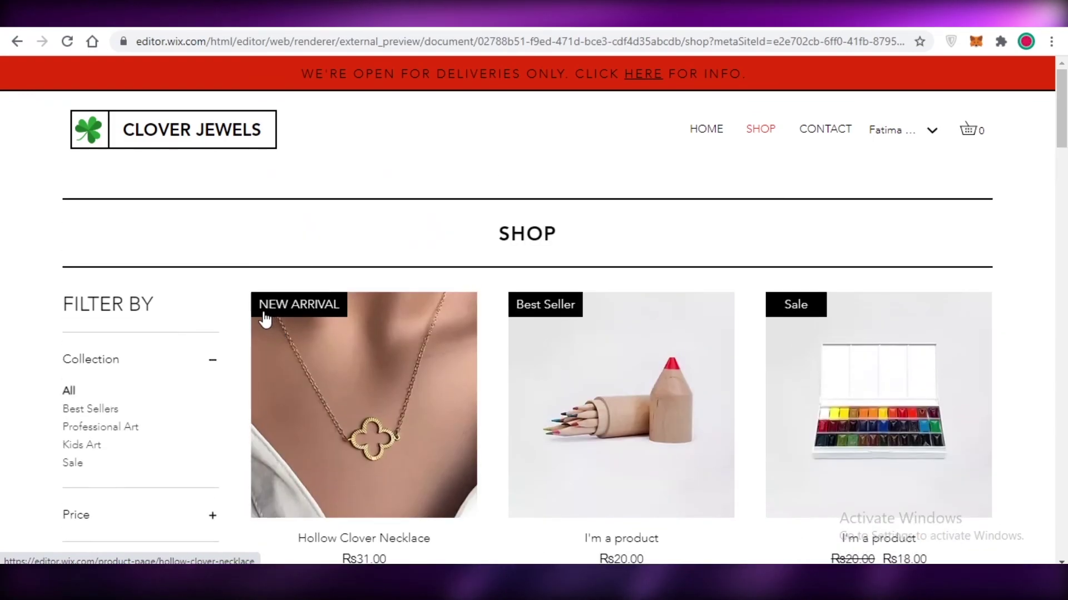
pyautogui.scroll(-1, 107, 322)
pyautogui.scroll(-5, 107, 322)
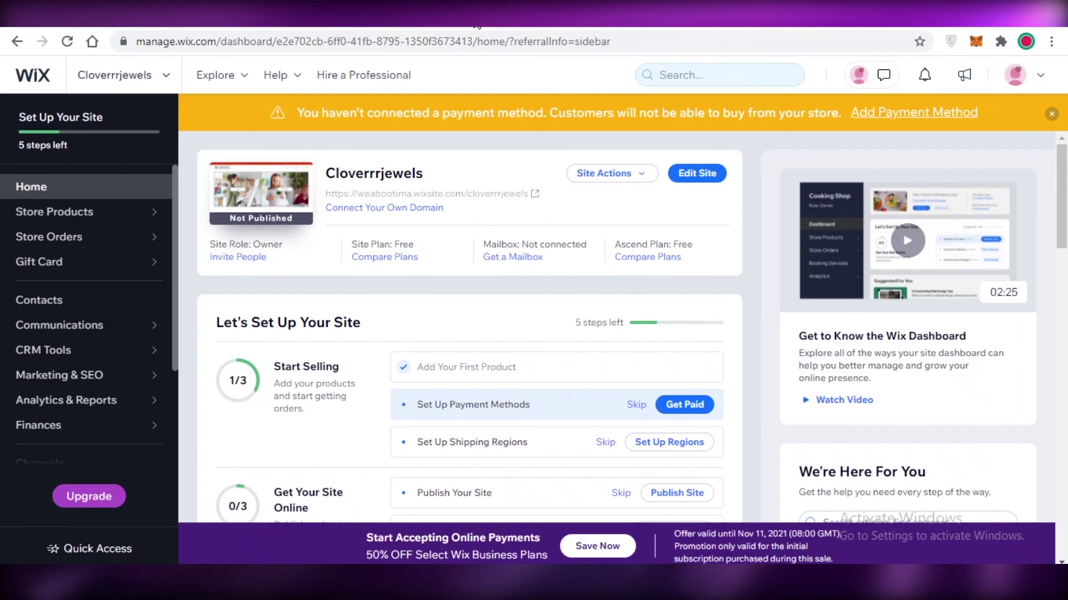
# - Look through the dashboard's site setup checklist and suggestions, dismissing the missing payment method notice
pyautogui.scroll(-5, 502, 349)
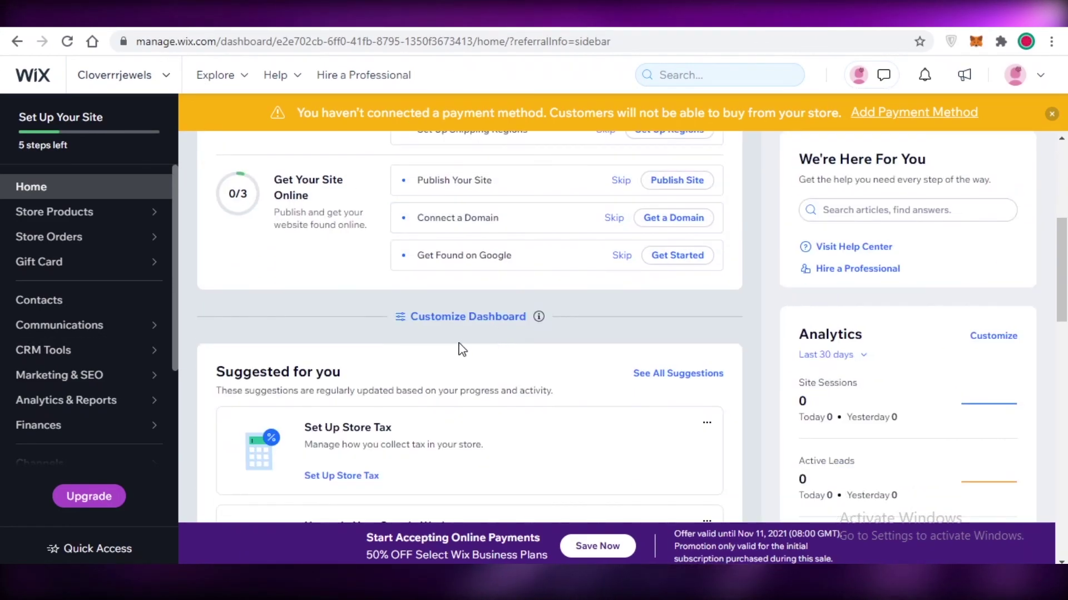
pyautogui.scroll(6, 483, 311)
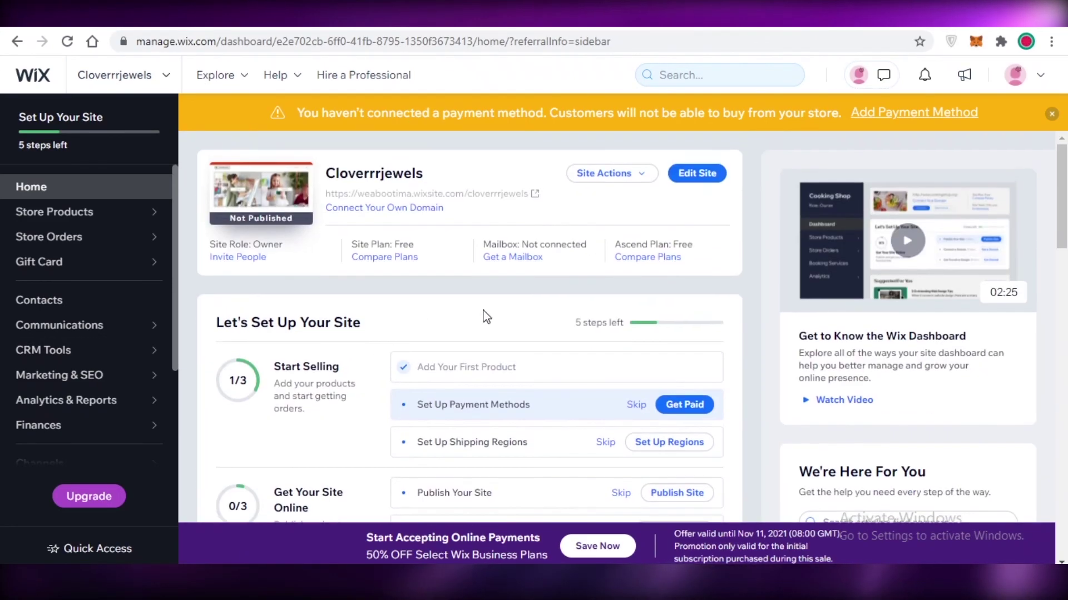
pyautogui.click(1052, 113)
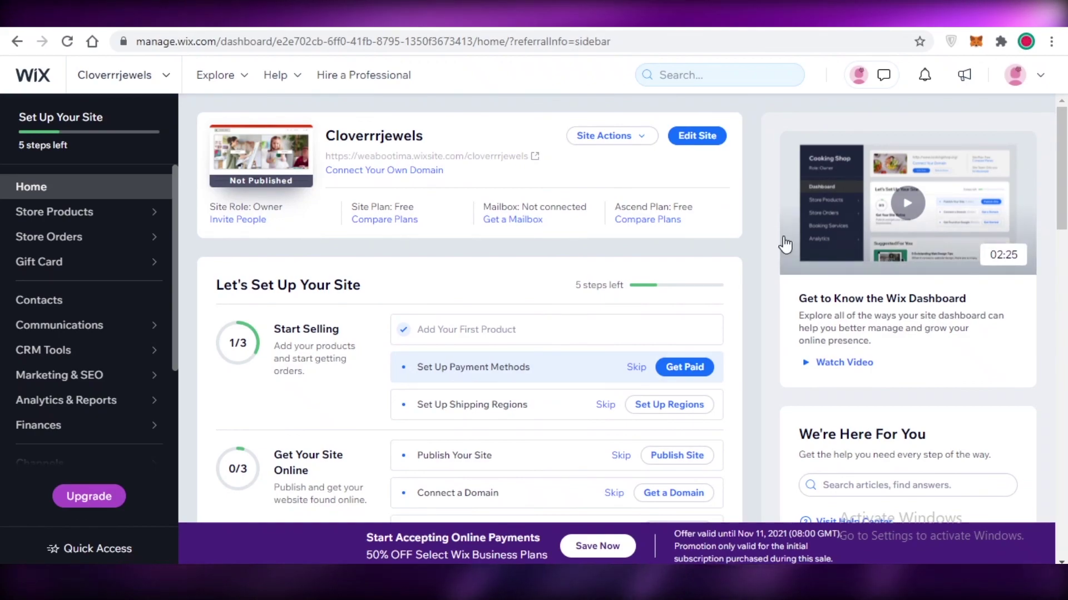
pyautogui.scroll(-3, 475, 261)
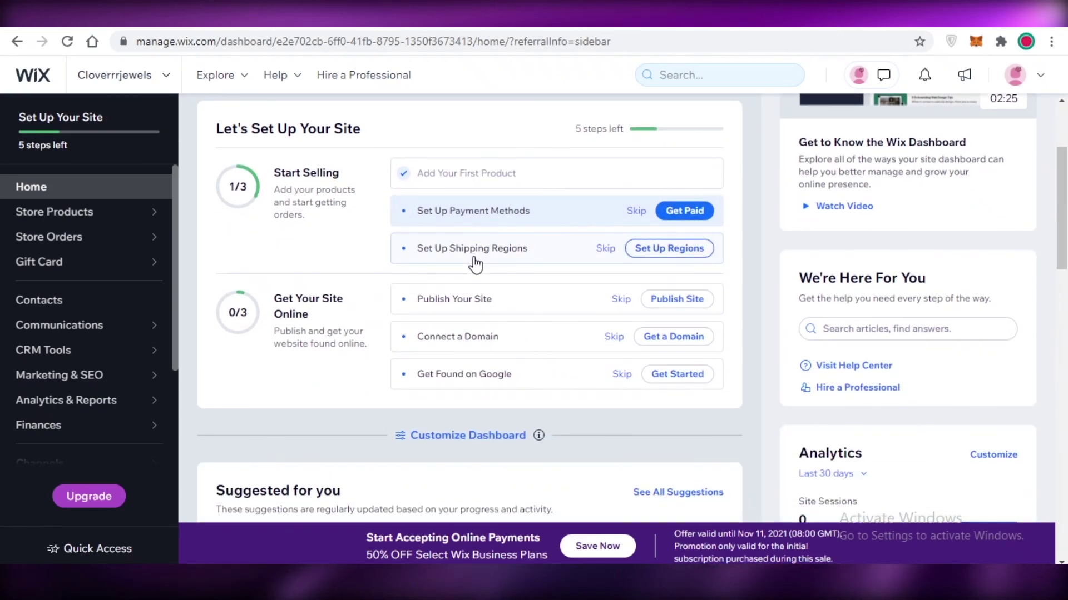